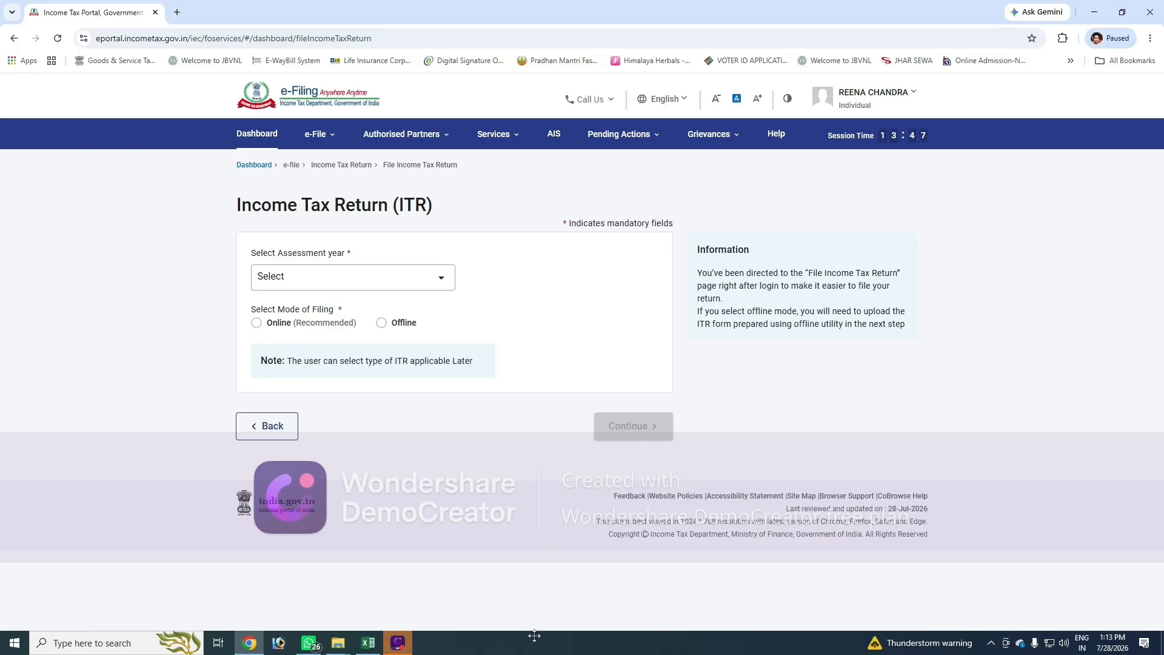
# Step: Open Form 26AS under the Income Tax Act 1961, accept the Form 16/16A usage terms on TRACES, and proceed to view the tax credit statement
pyautogui.click(522, 583)
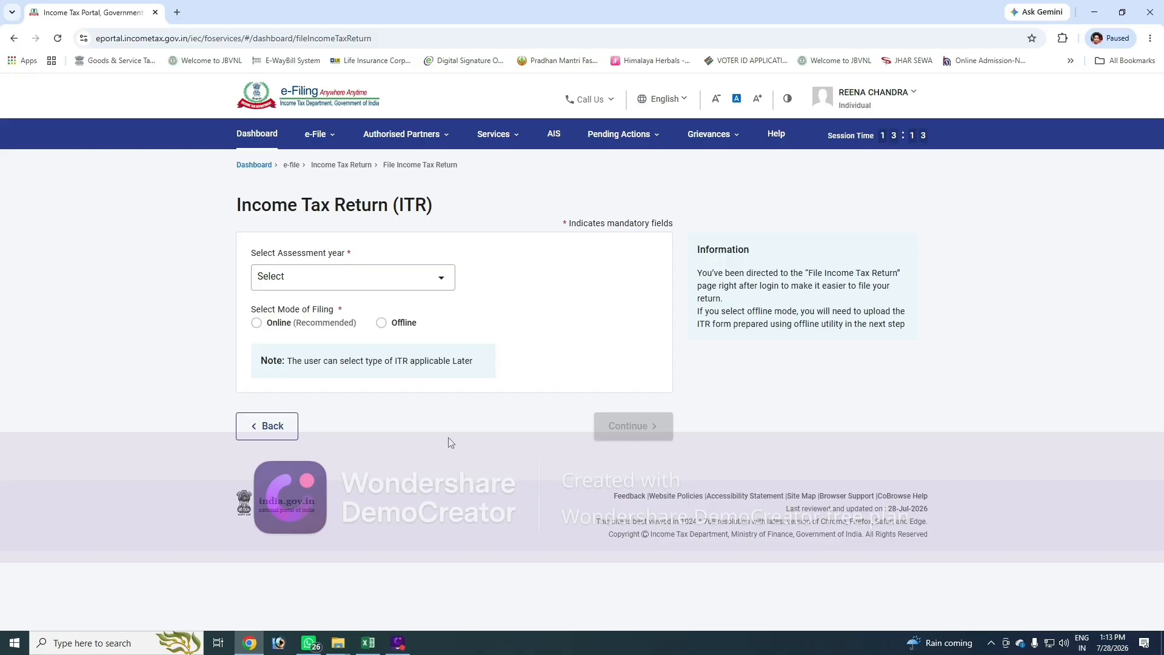
pyautogui.click(316, 134)
pyautogui.moveTo(326, 170)
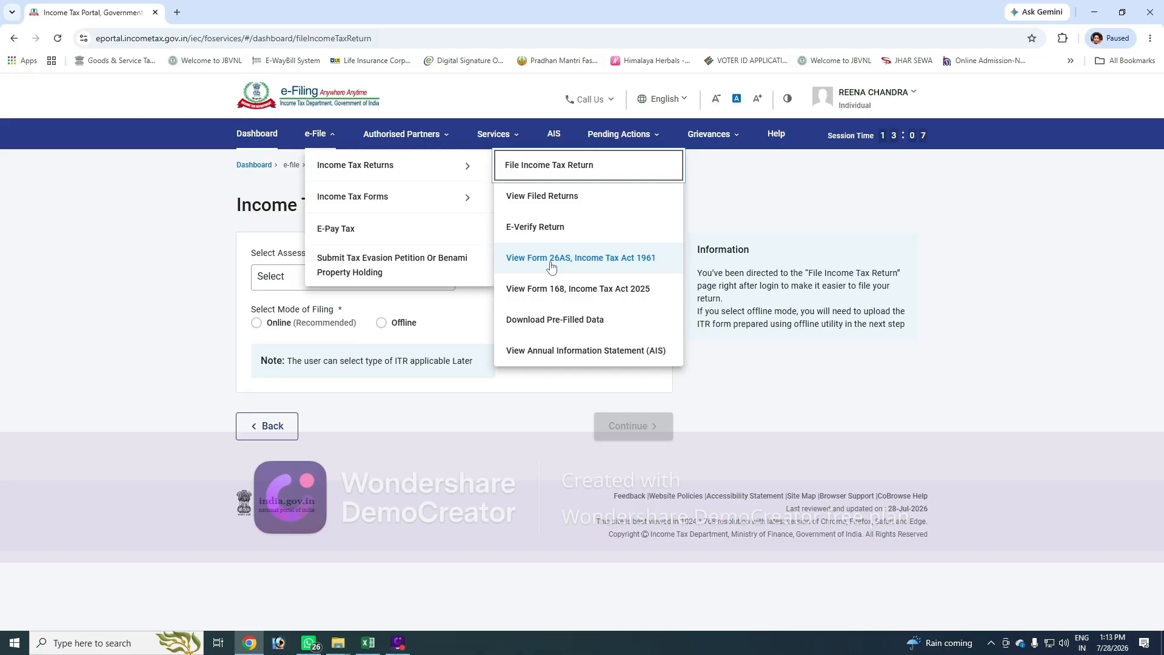
pyautogui.press('Escape')
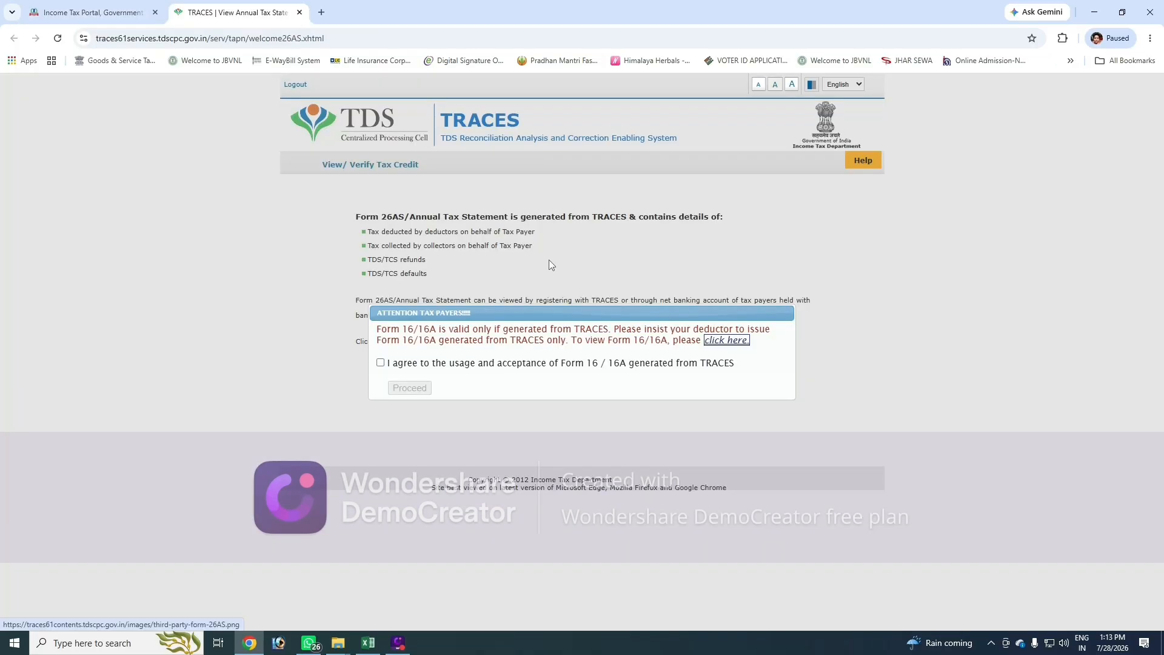
pyautogui.click(381, 363)
pyautogui.click(411, 391)
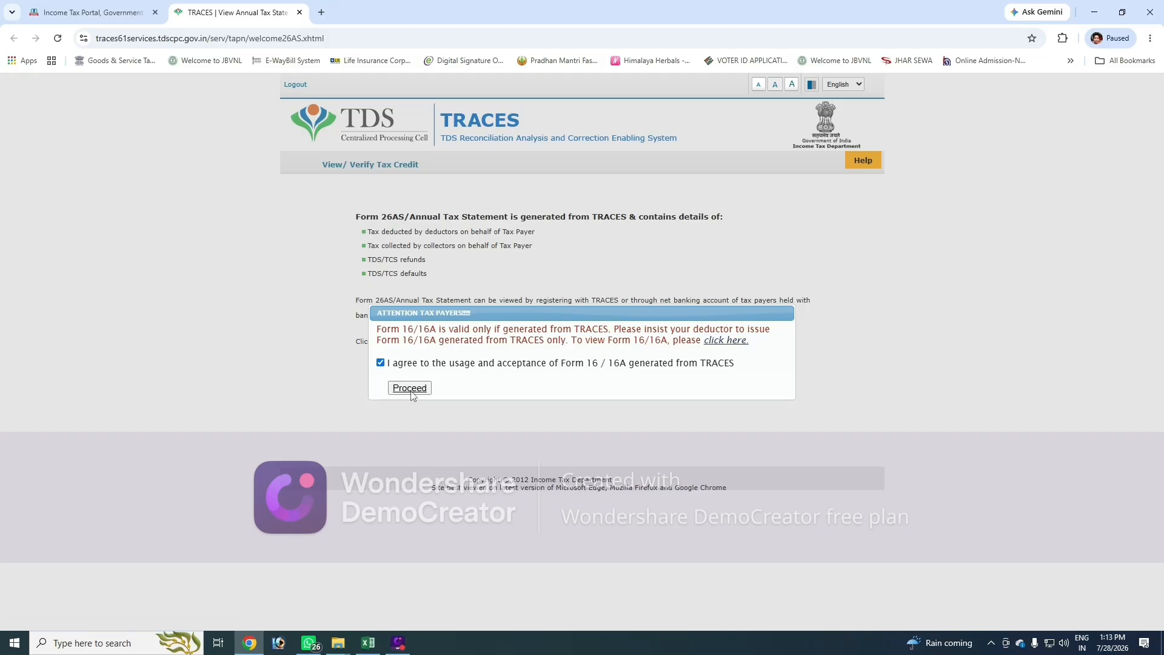
pyautogui.click(402, 343)
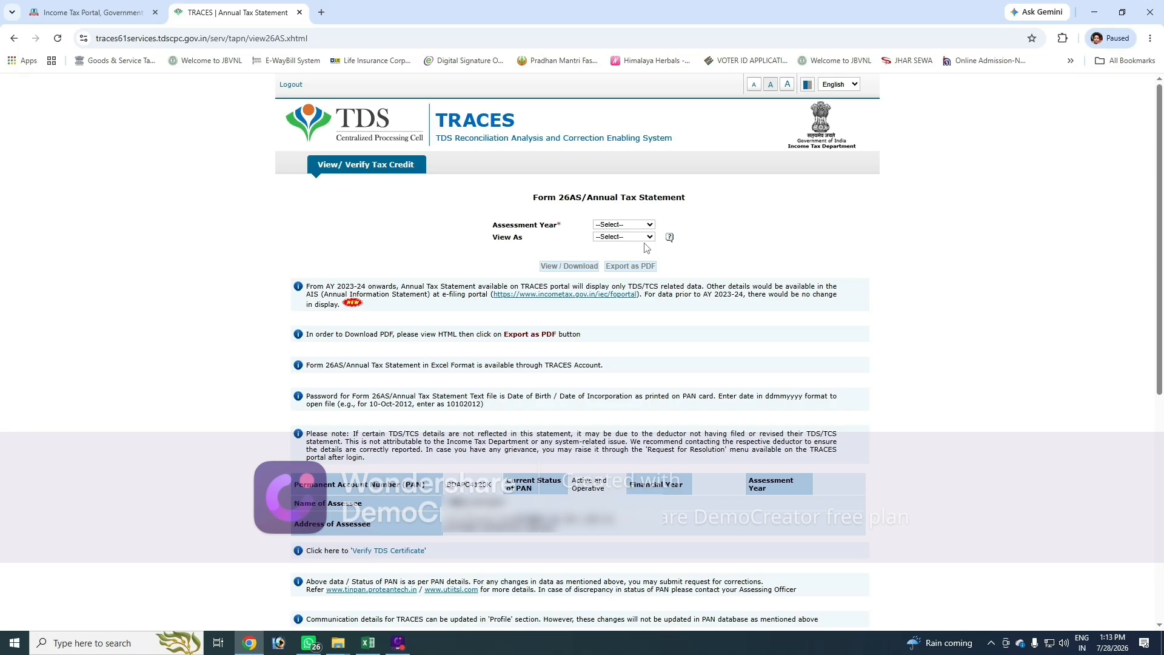
# Step: View the Form 26AS statement for assessment year 2026-27 as HTML and export it as a PDF
pyautogui.click(631, 227)
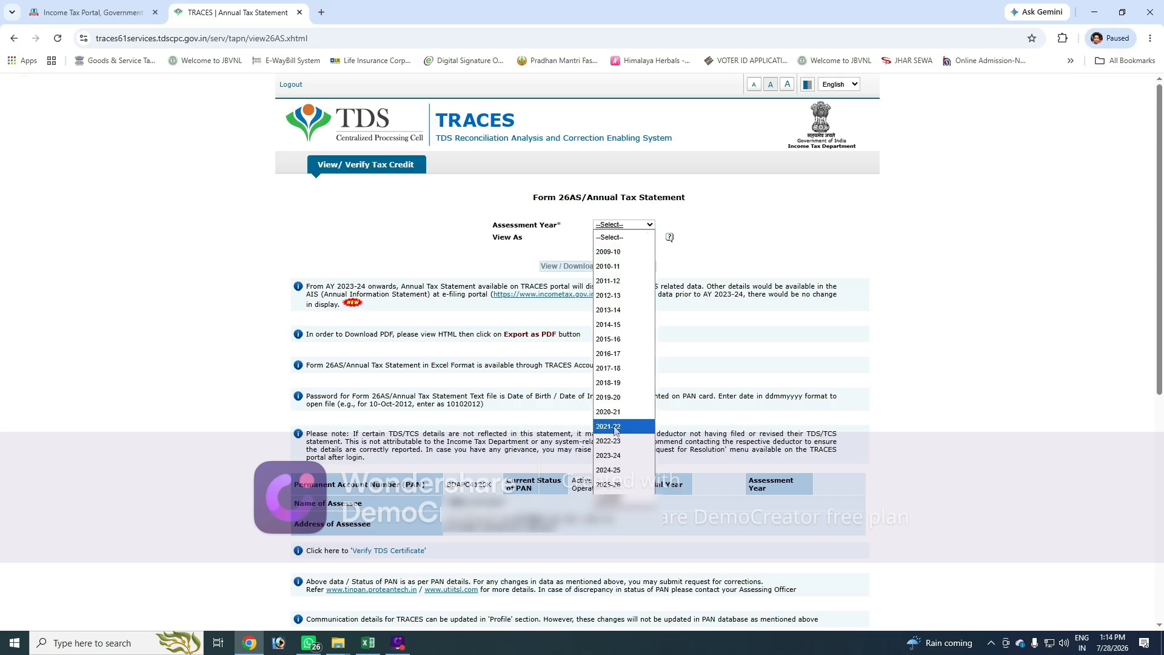
pyautogui.click(624, 499)
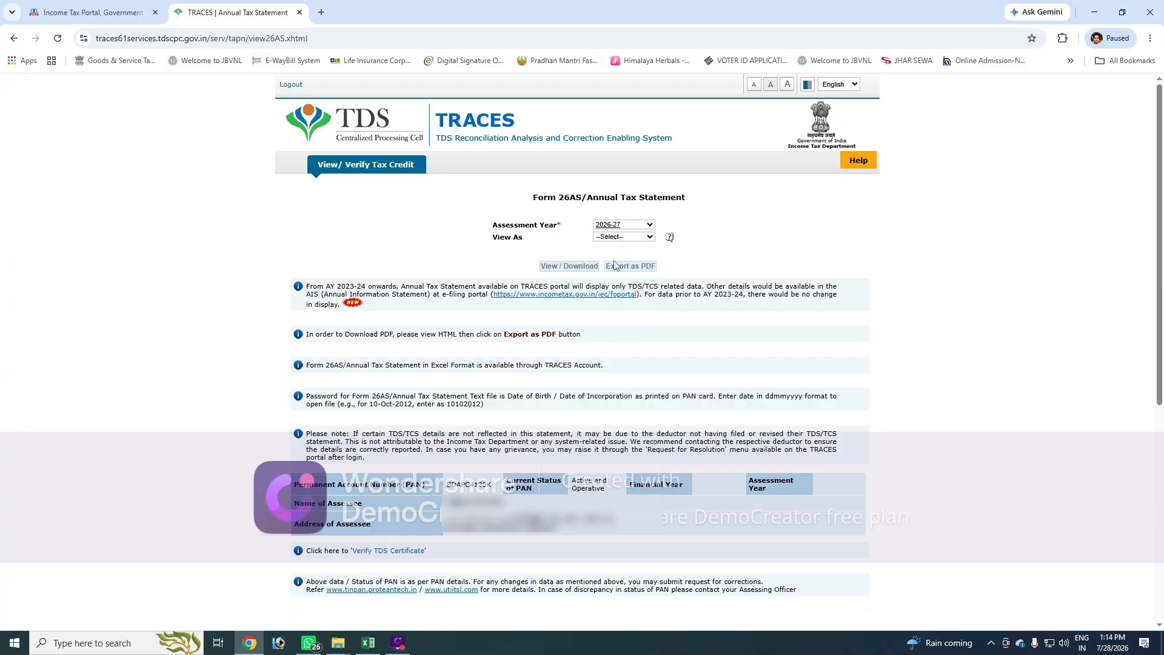
pyautogui.click(615, 238)
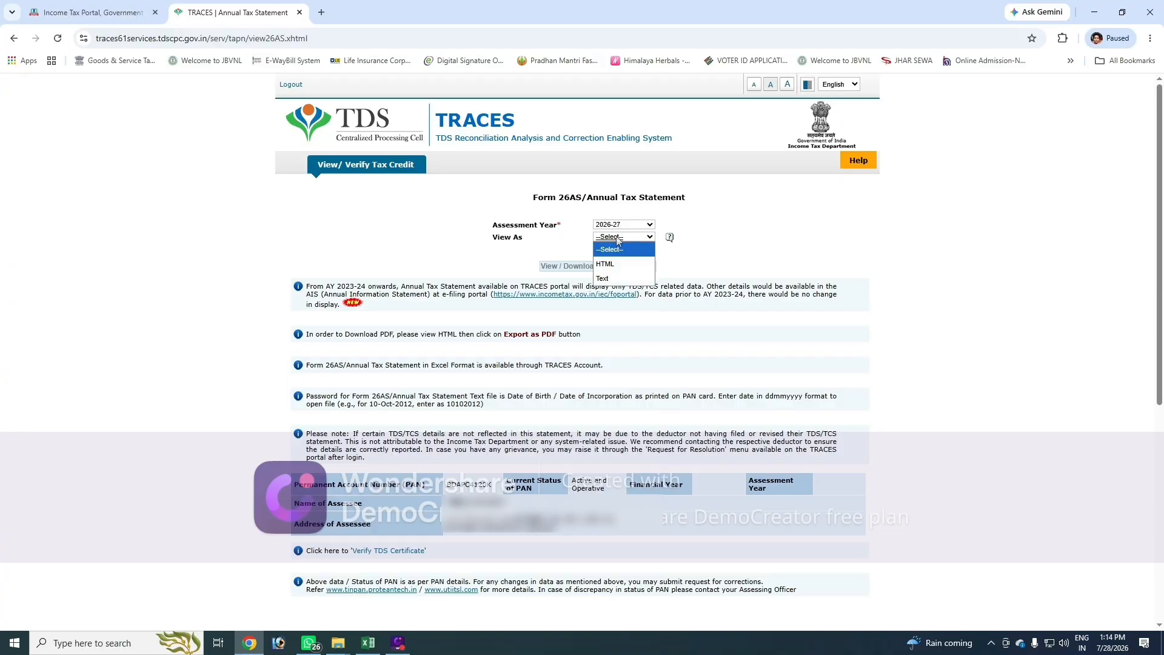
pyautogui.click(613, 258)
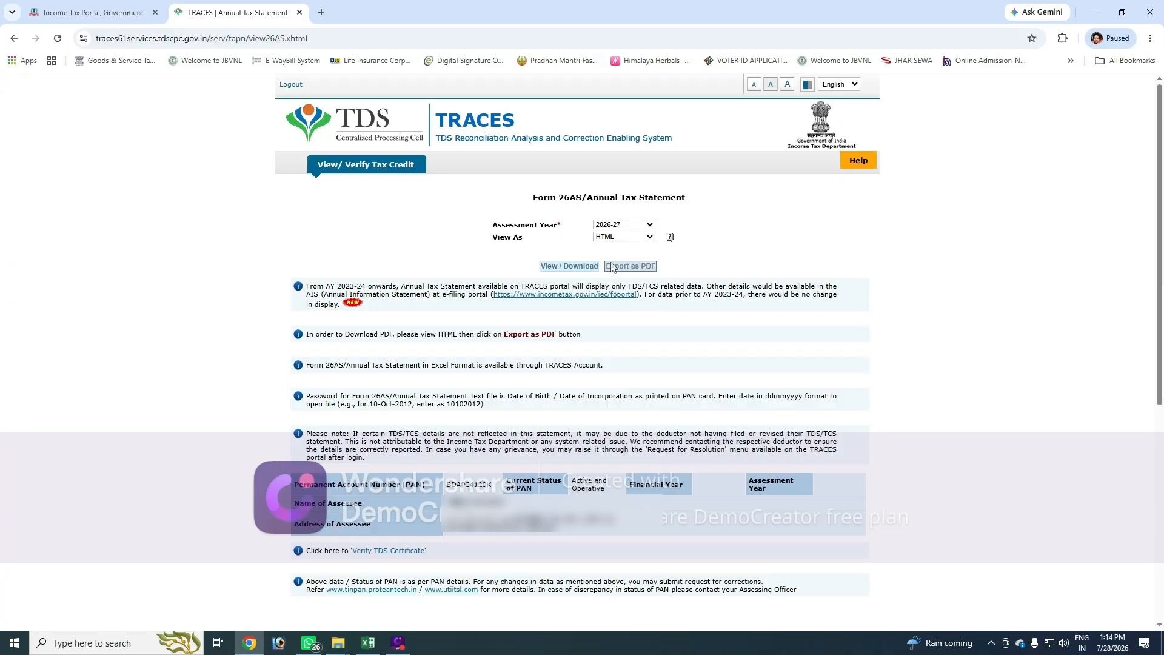
pyautogui.click(567, 266)
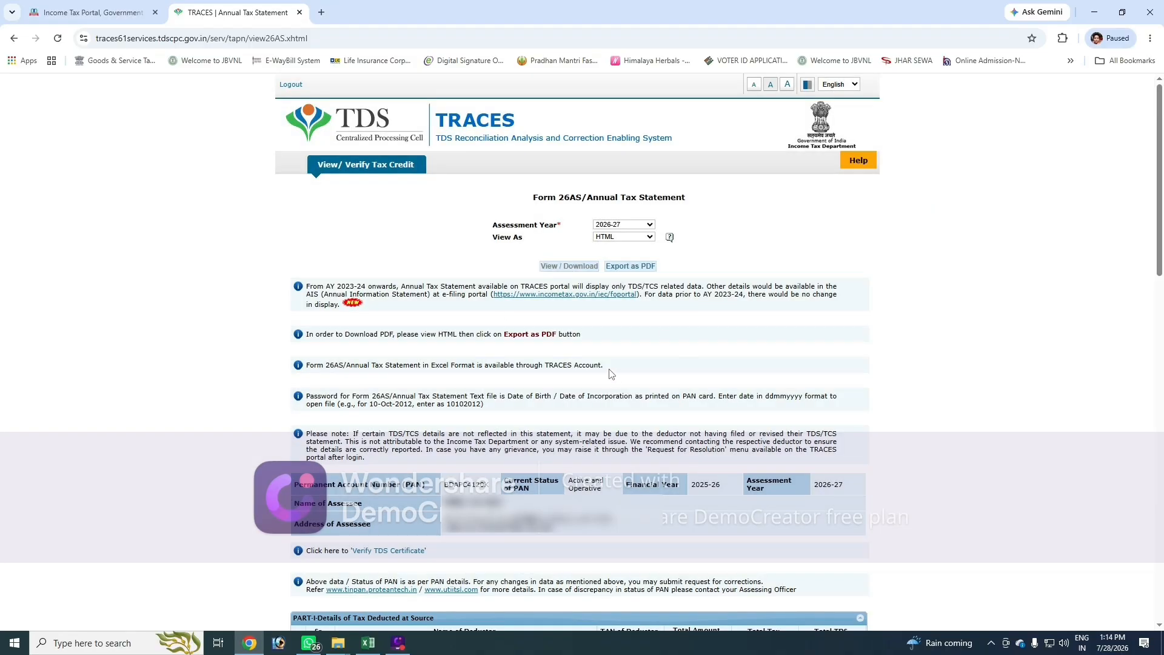
pyautogui.click(622, 267)
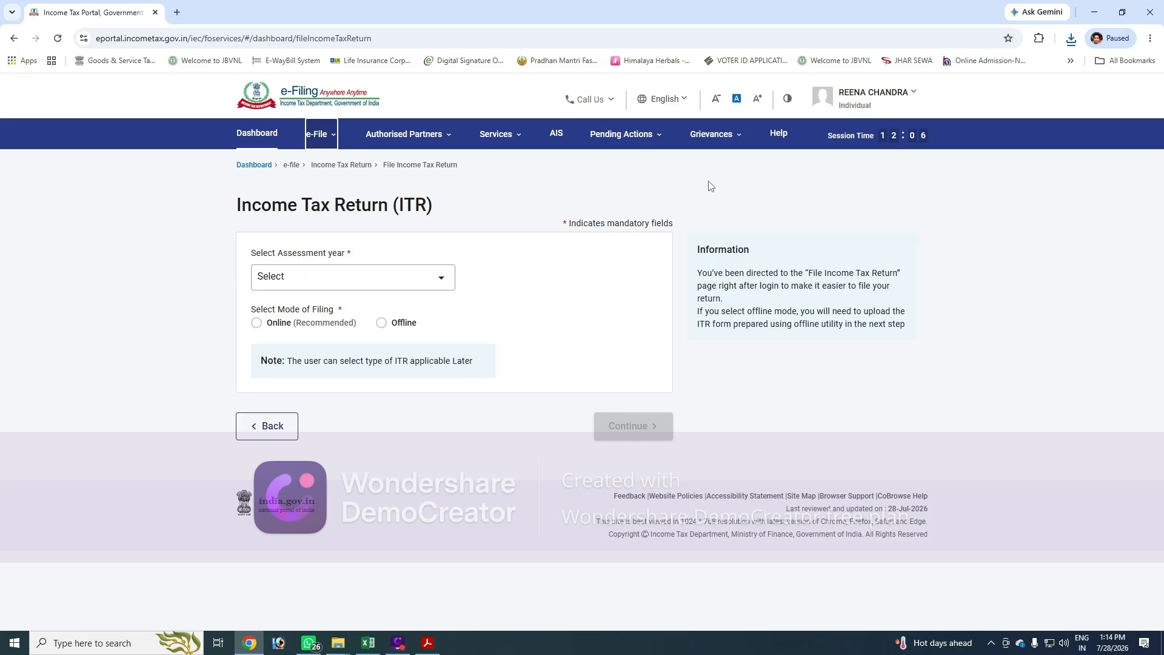
# Step: Open the AIS section of the Compliance Portal from the e-Filing site
pyautogui.click(558, 134)
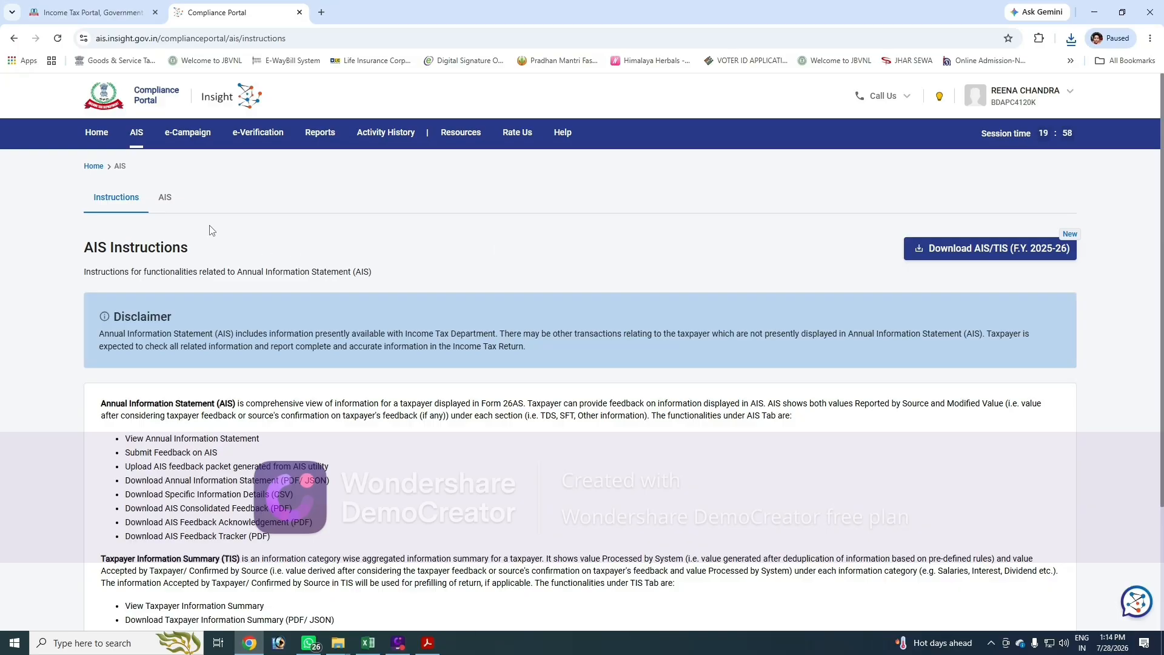
pyautogui.click(165, 200)
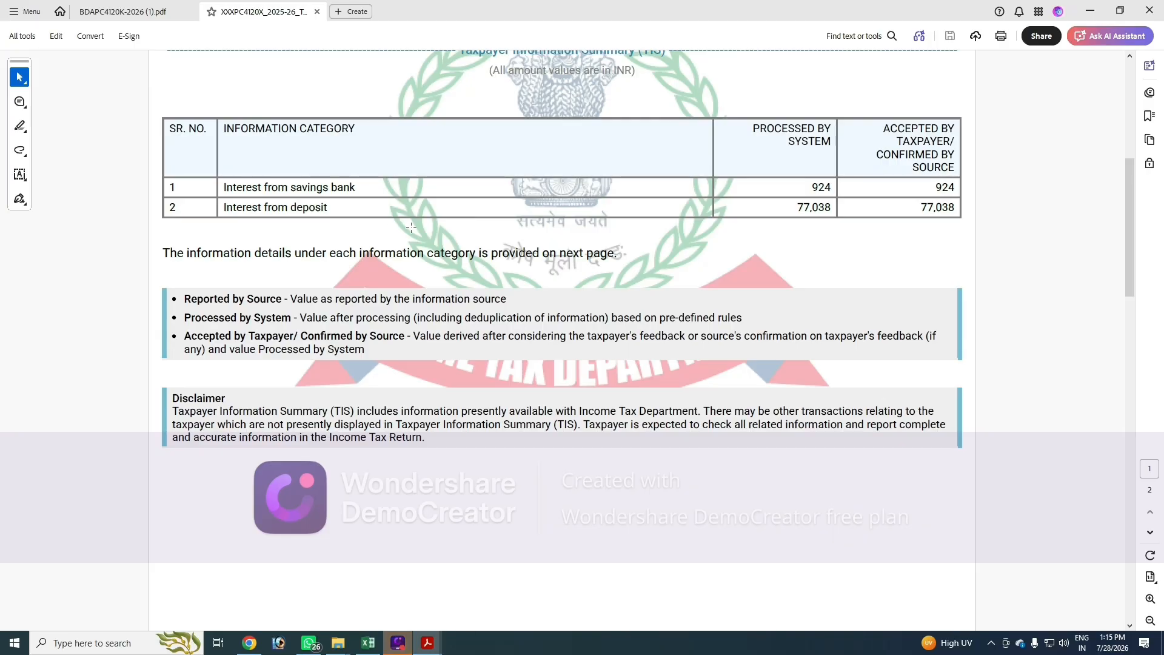
# Step: Review the interest categories in the Taxpayer Information Summary PDF and the tax deduction details in the Form 26AS PDF
pyautogui.moveTo(222, 188); pyautogui.dragTo(346, 193)
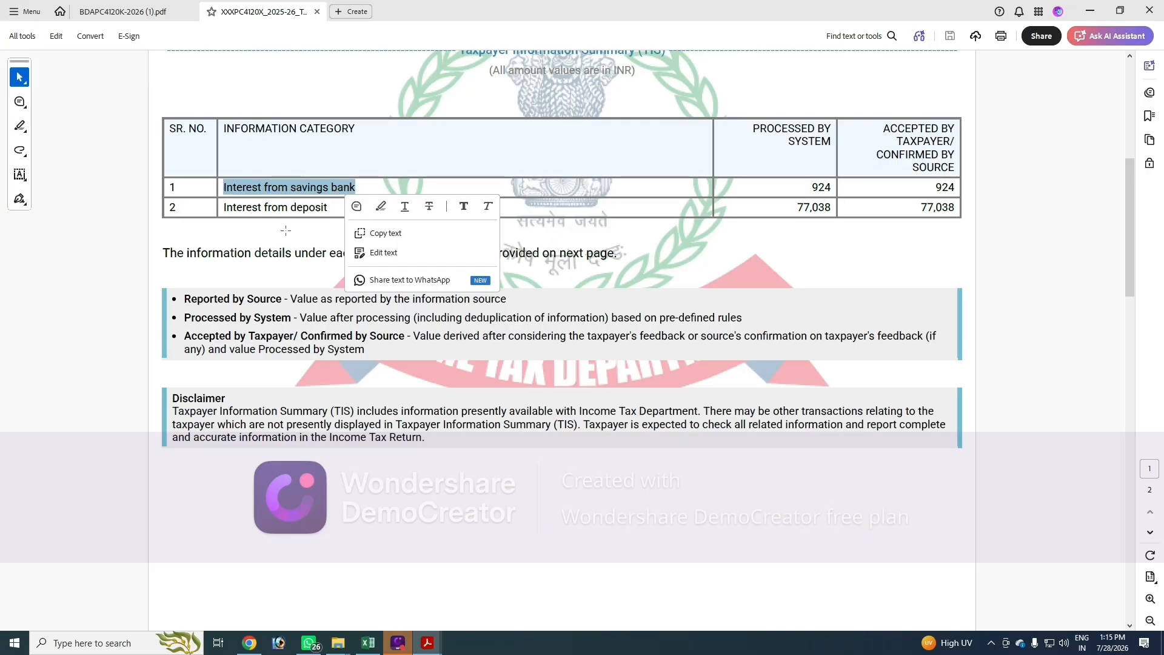
pyautogui.click(238, 231)
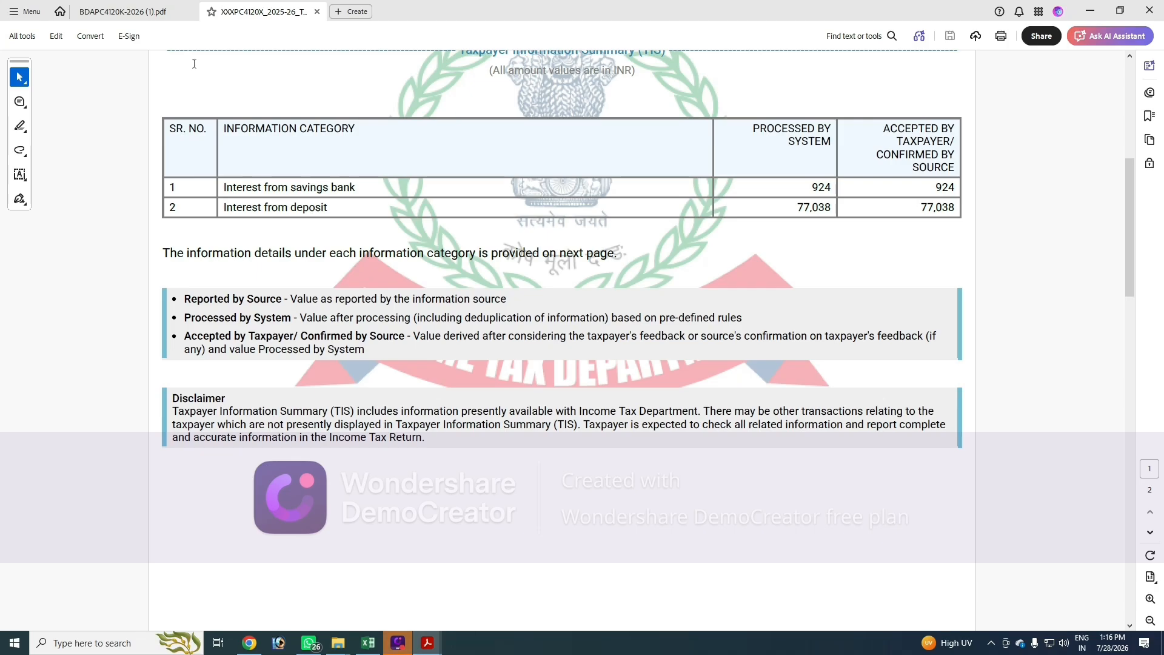
pyautogui.click(137, 12)
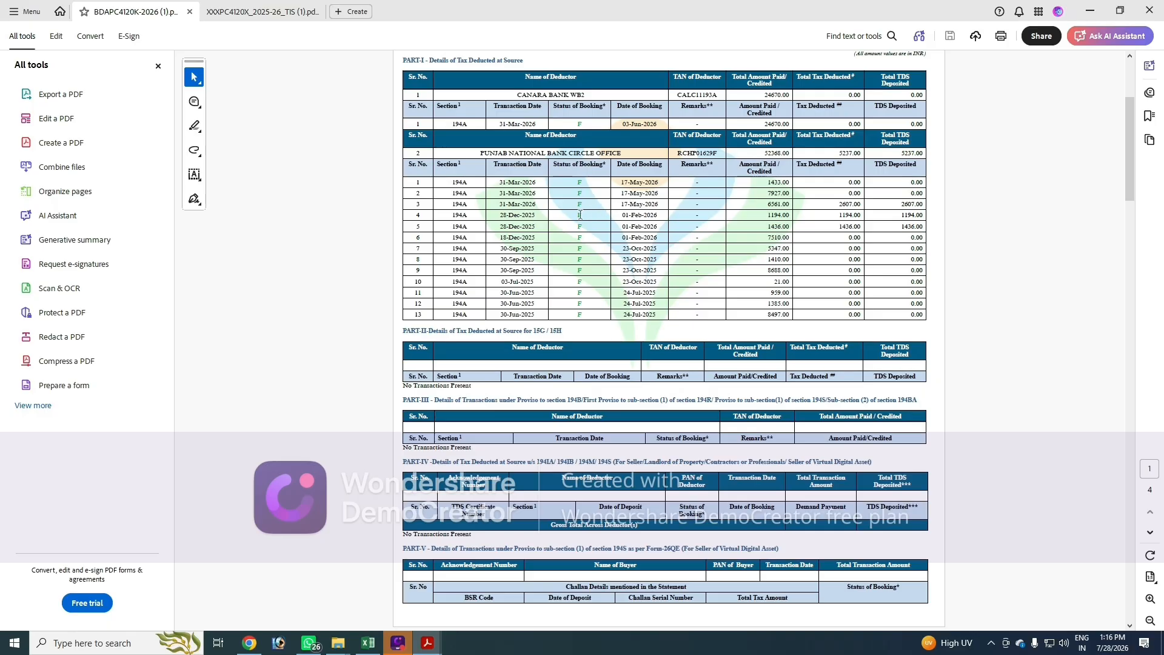
# Step: Switch back to the e-Filing portal in Chrome and continue with assessment year 2026-27 and the Online mode of filing
pyautogui.hotkey('alt', 'Tab')
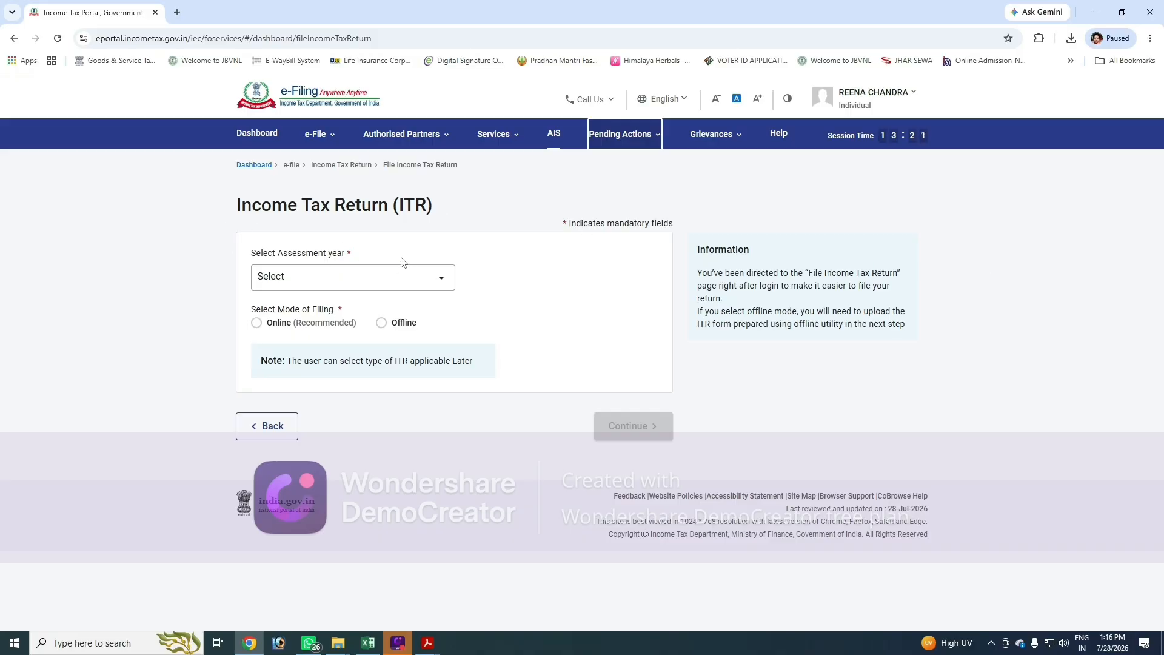
pyautogui.moveTo(248, 254); pyautogui.dragTo(379, 260)
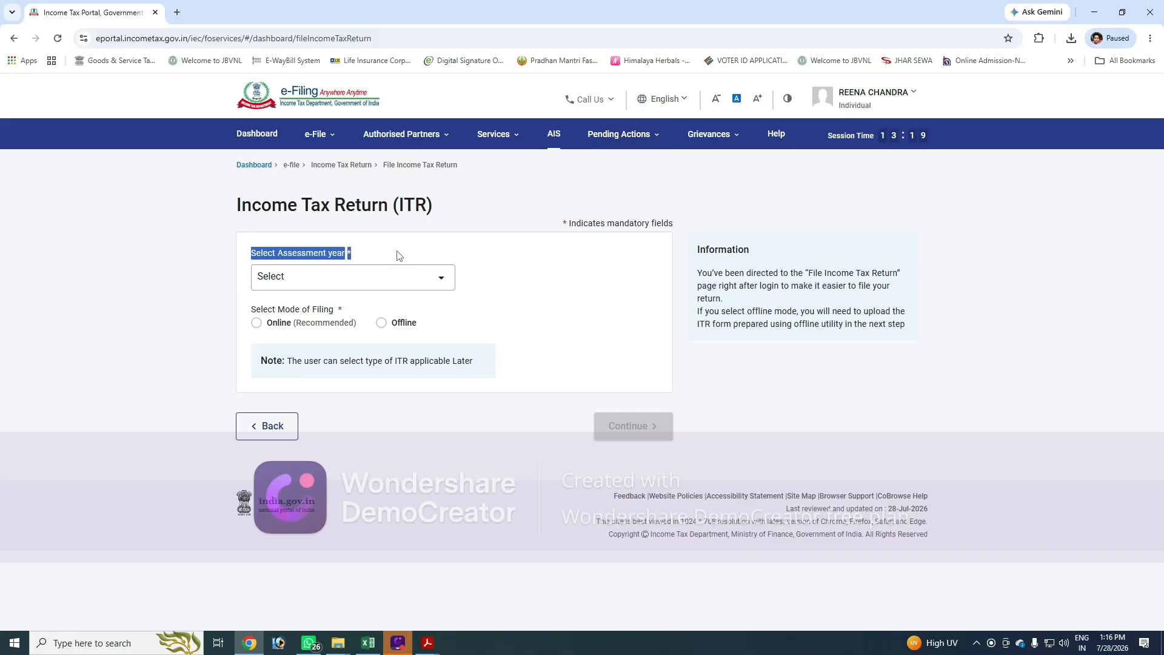
pyautogui.click(400, 254)
pyautogui.click(326, 279)
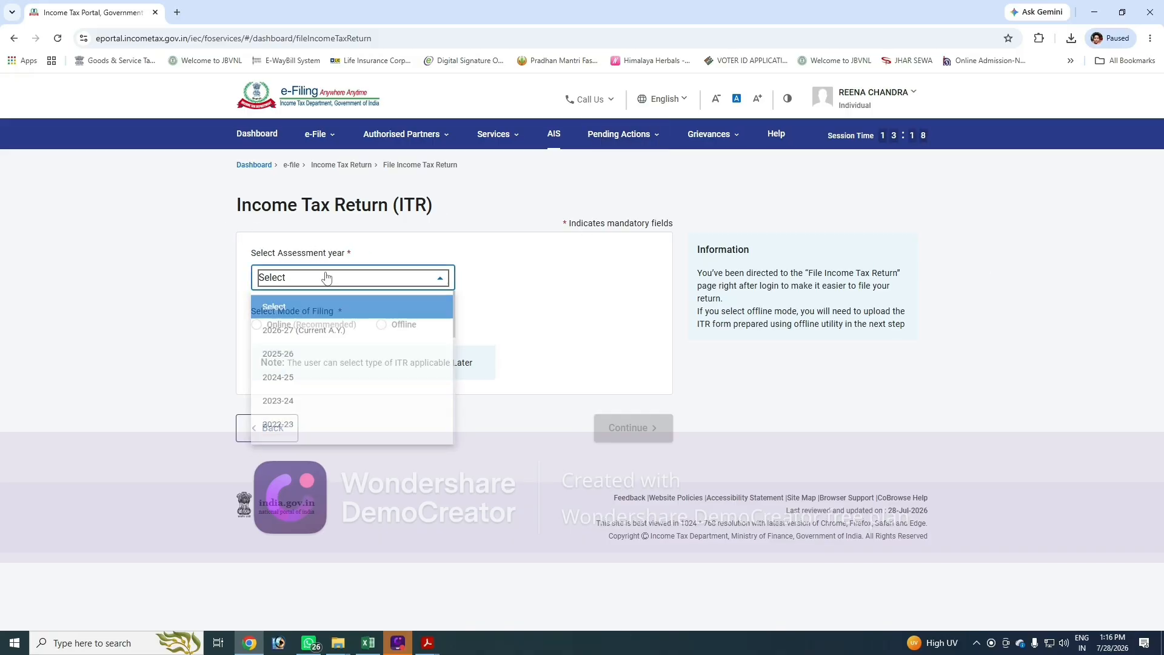
pyautogui.click(321, 334)
pyautogui.click(261, 325)
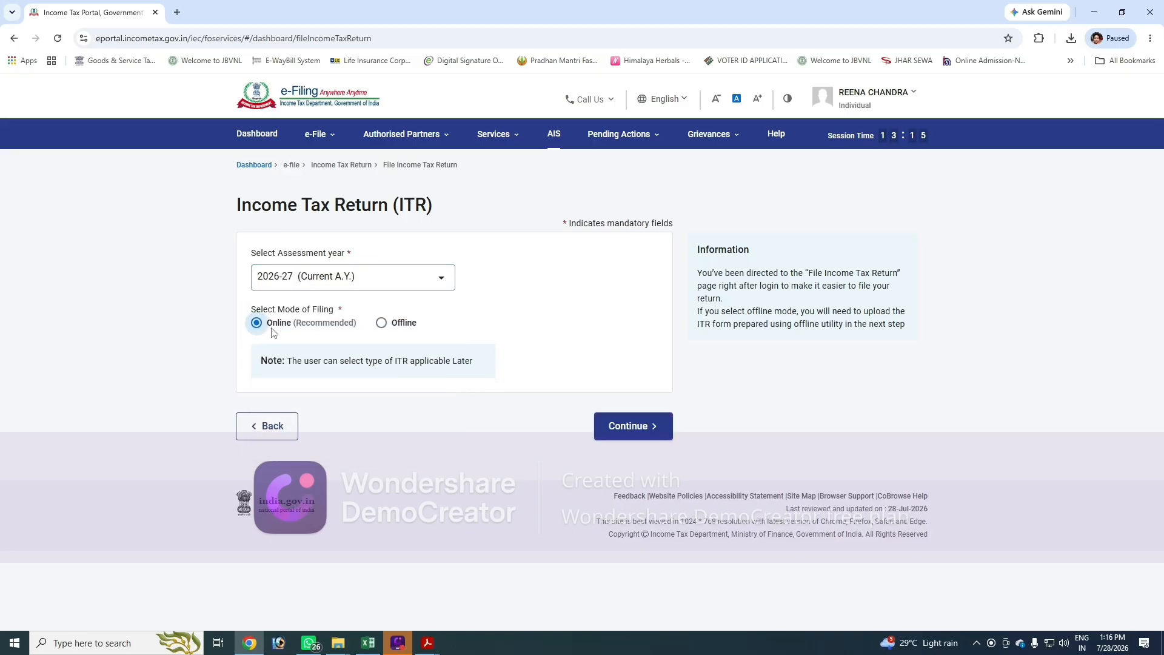
pyautogui.click(631, 427)
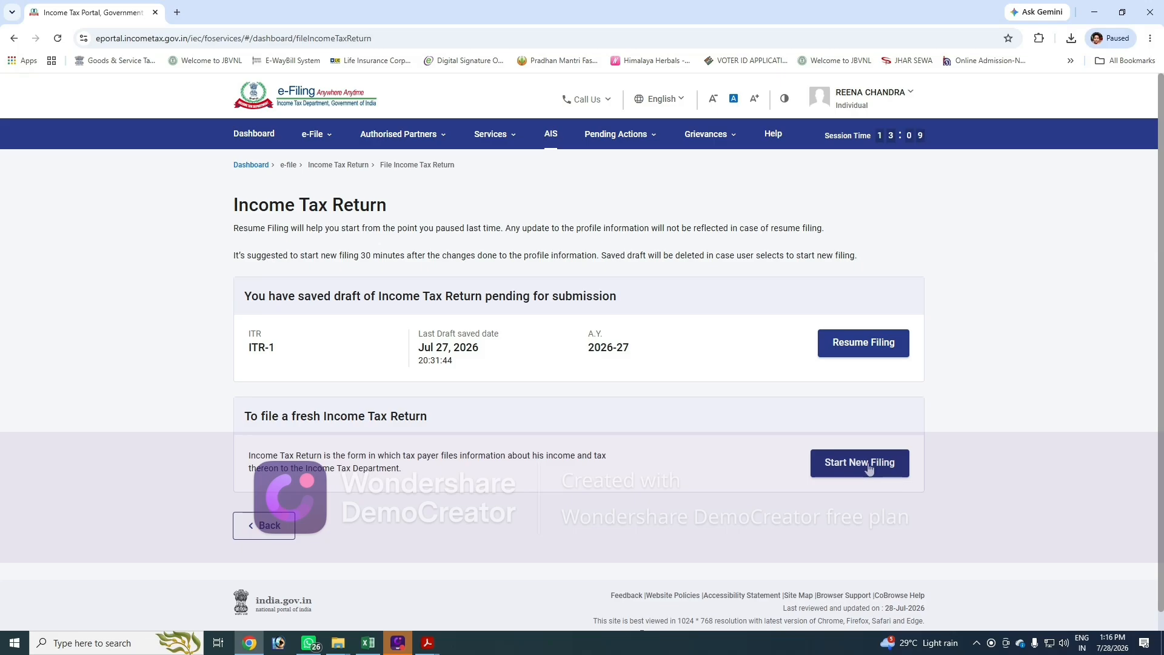
# Step: Start a new filing with the Individual status and proceed with the ITR-1 form
pyautogui.click(868, 465)
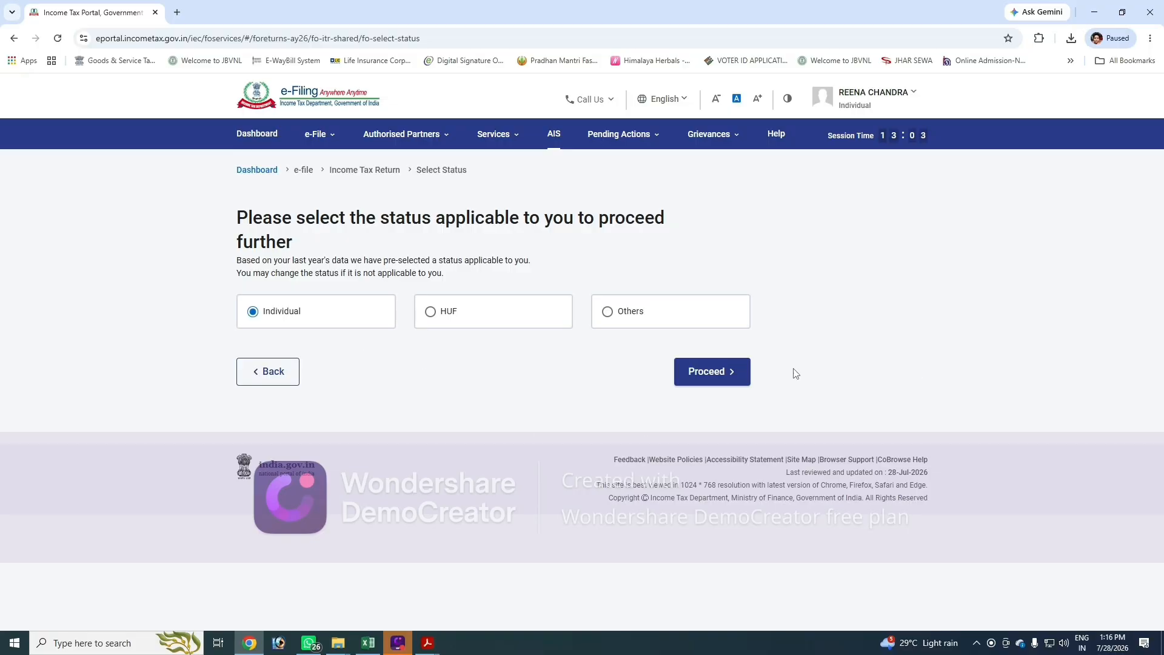
pyautogui.click(729, 379)
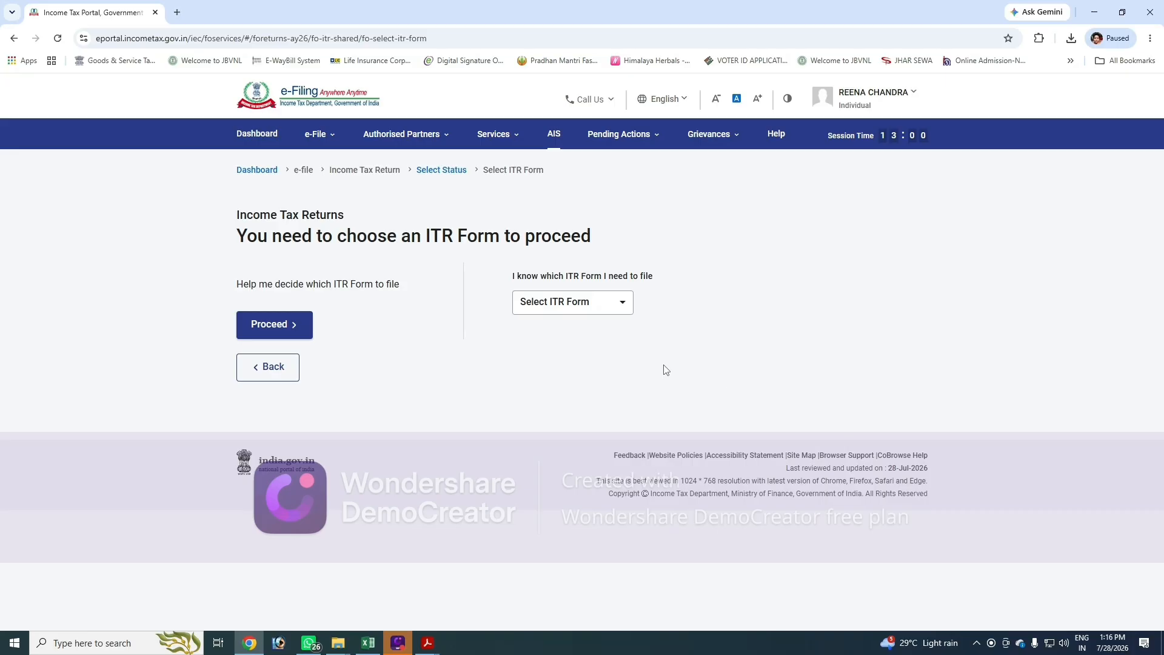
pyautogui.click(585, 307)
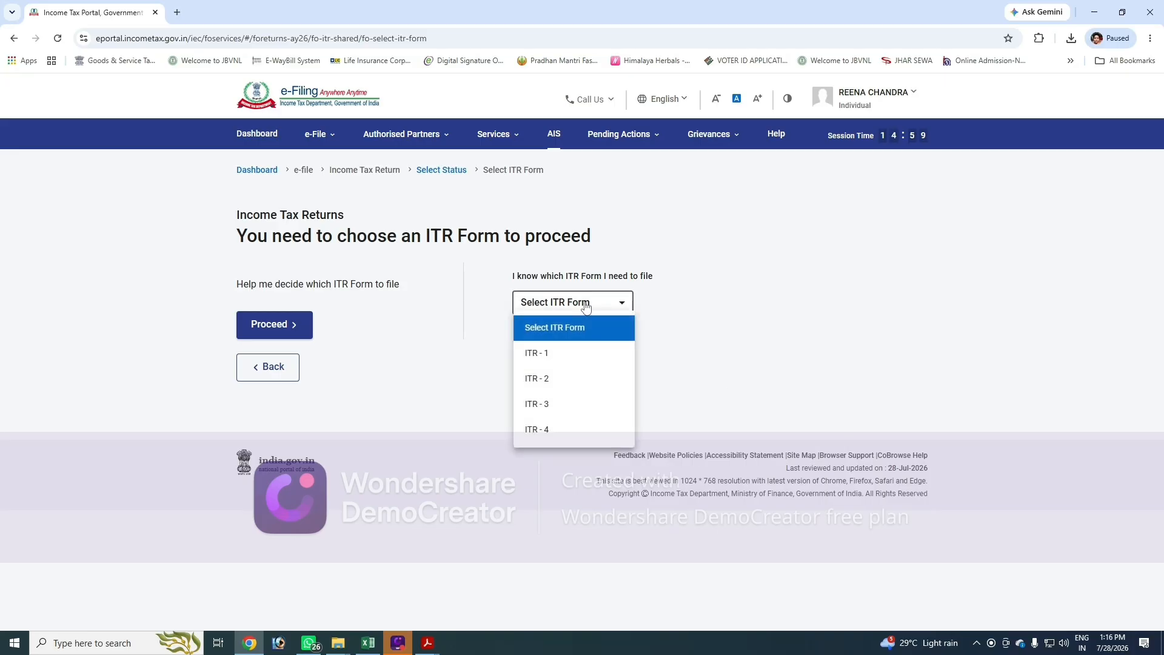
pyautogui.click(584, 361)
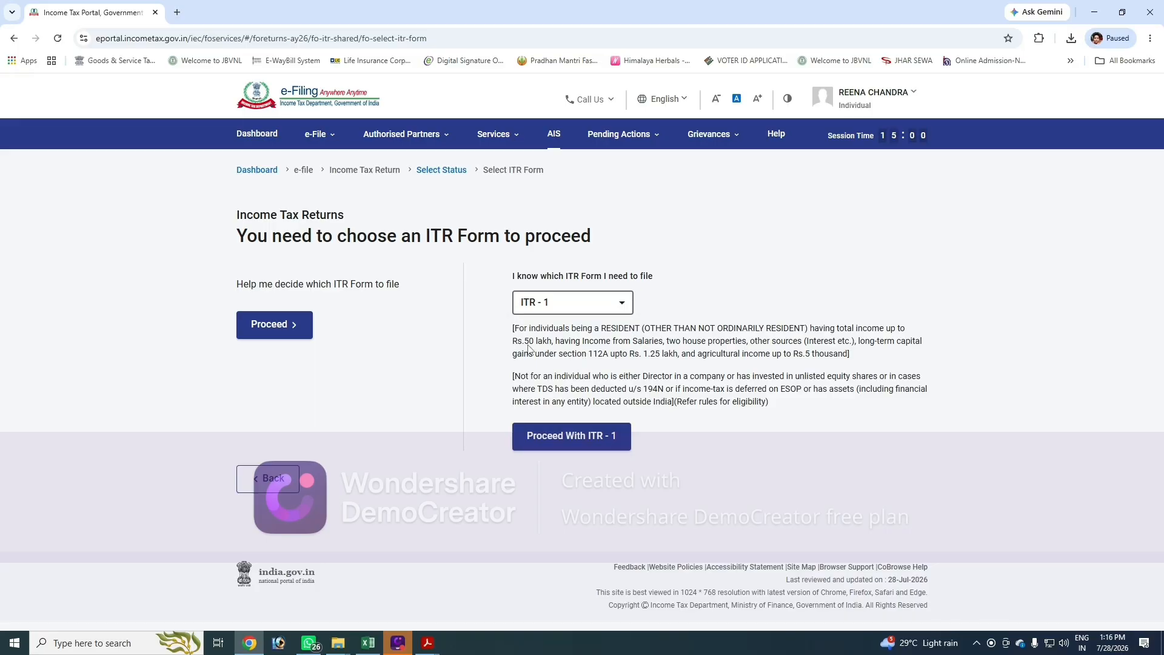
pyautogui.moveTo(513, 332); pyautogui.dragTo(768, 417)
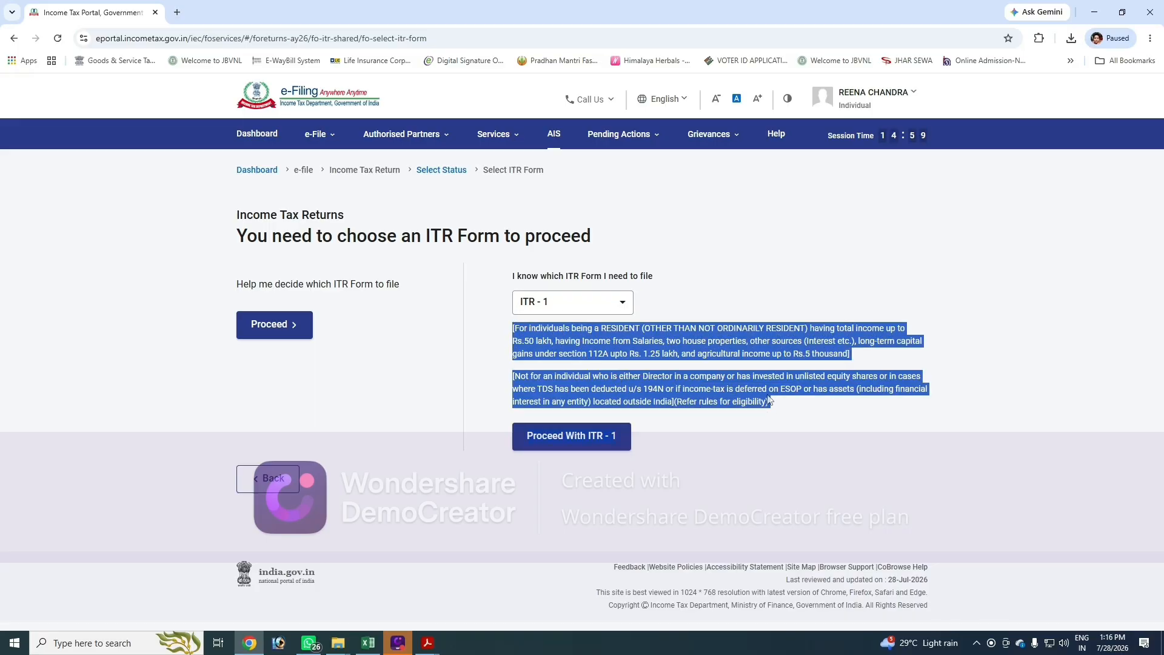
pyautogui.click(690, 370)
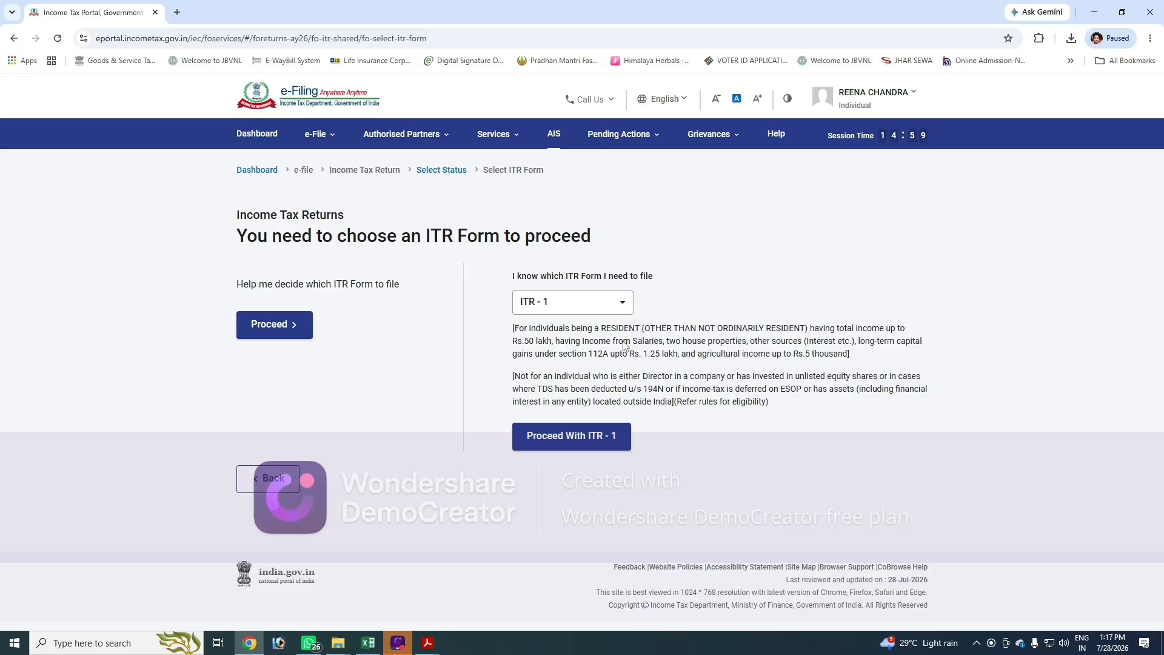
pyautogui.click(605, 446)
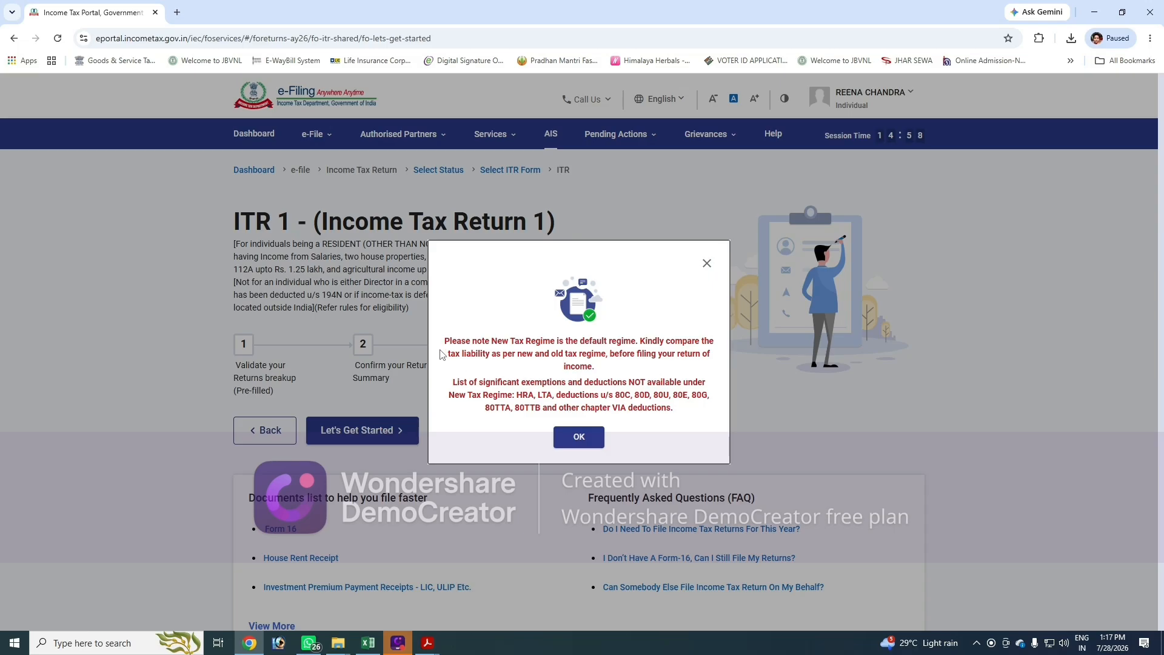
# Step: Read and acknowledge the note about the default New Tax Regime, and get started with the ITR-1 return
pyautogui.moveTo(442, 338); pyautogui.dragTo(677, 394)
pyautogui.click(678, 393)
pyautogui.click(579, 438)
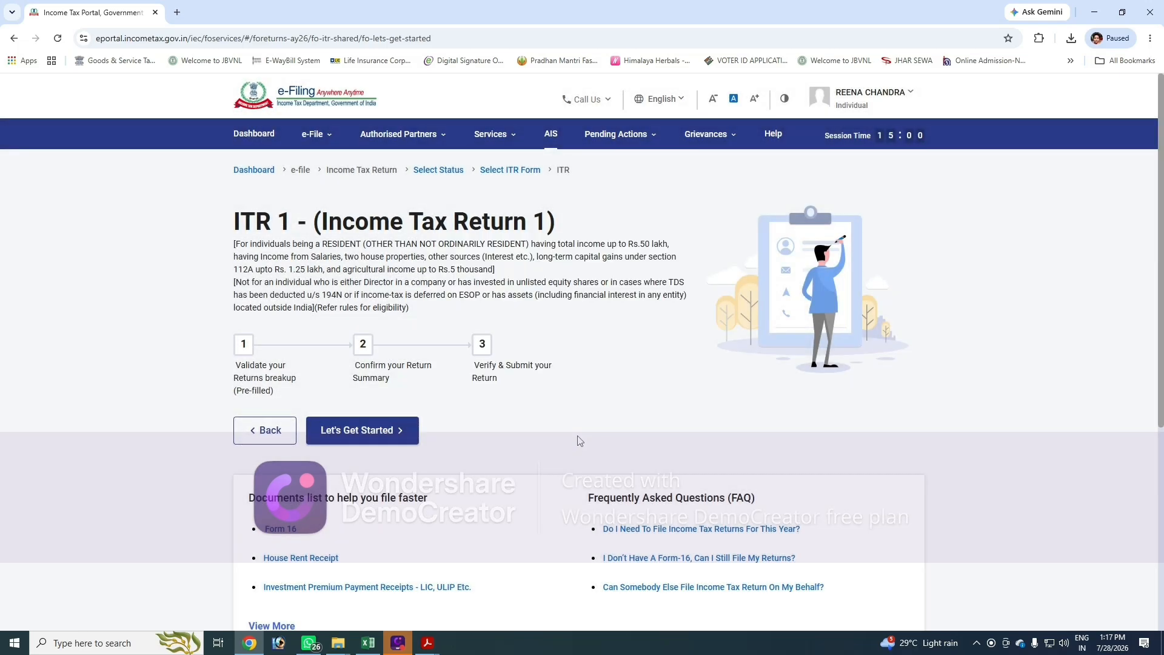
pyautogui.click(357, 432)
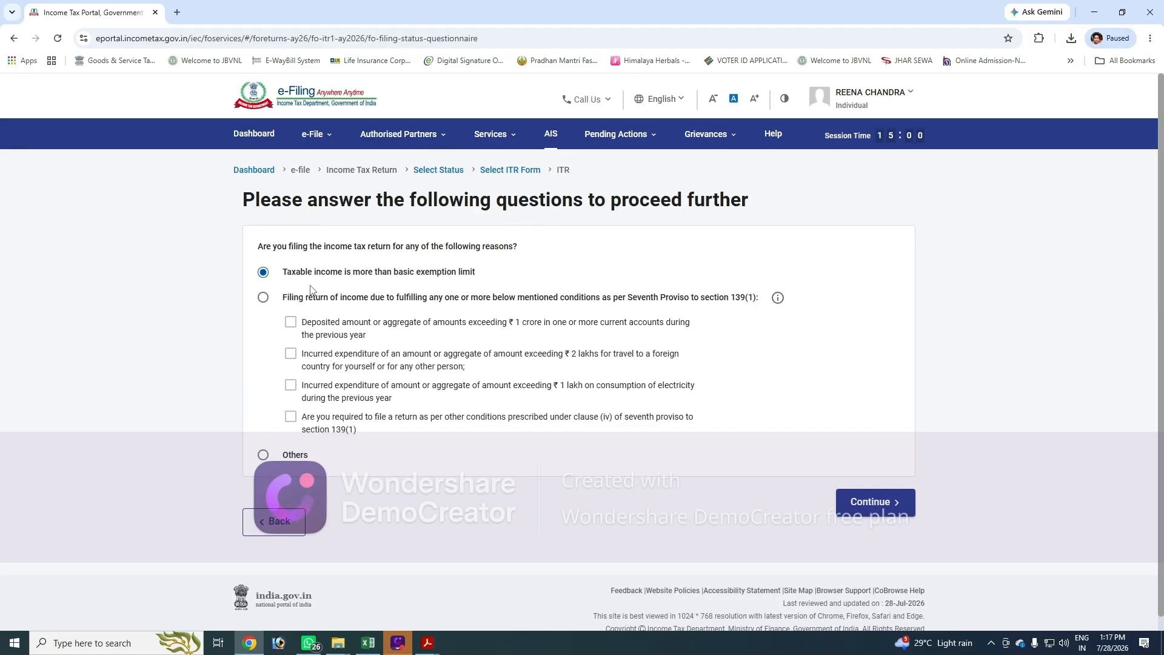
# Step: Choose Others as the reason for filing the return, continue, and acknowledge the pre-filled data notice
pyautogui.click(262, 458)
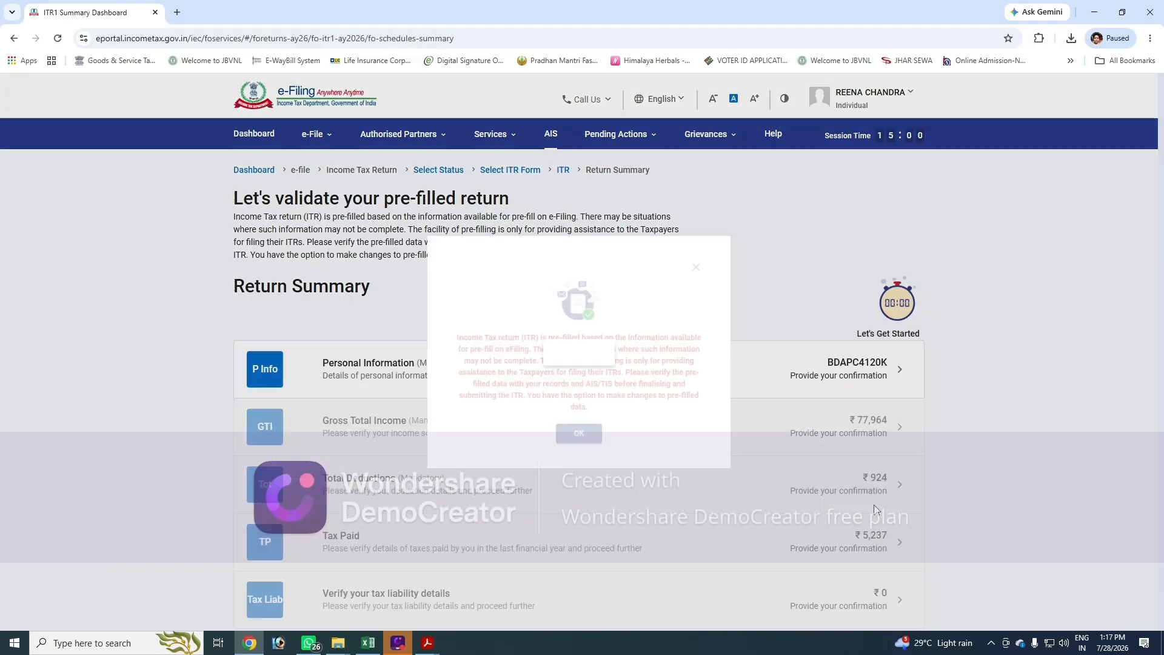
pyautogui.click(873, 502)
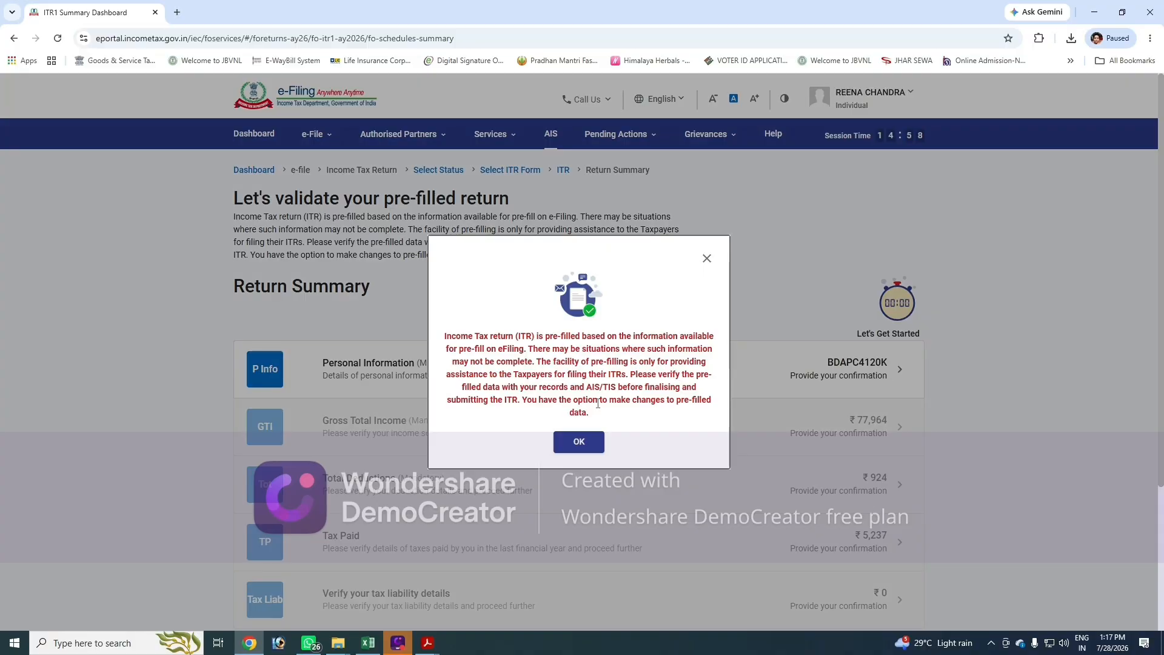
pyautogui.click(577, 442)
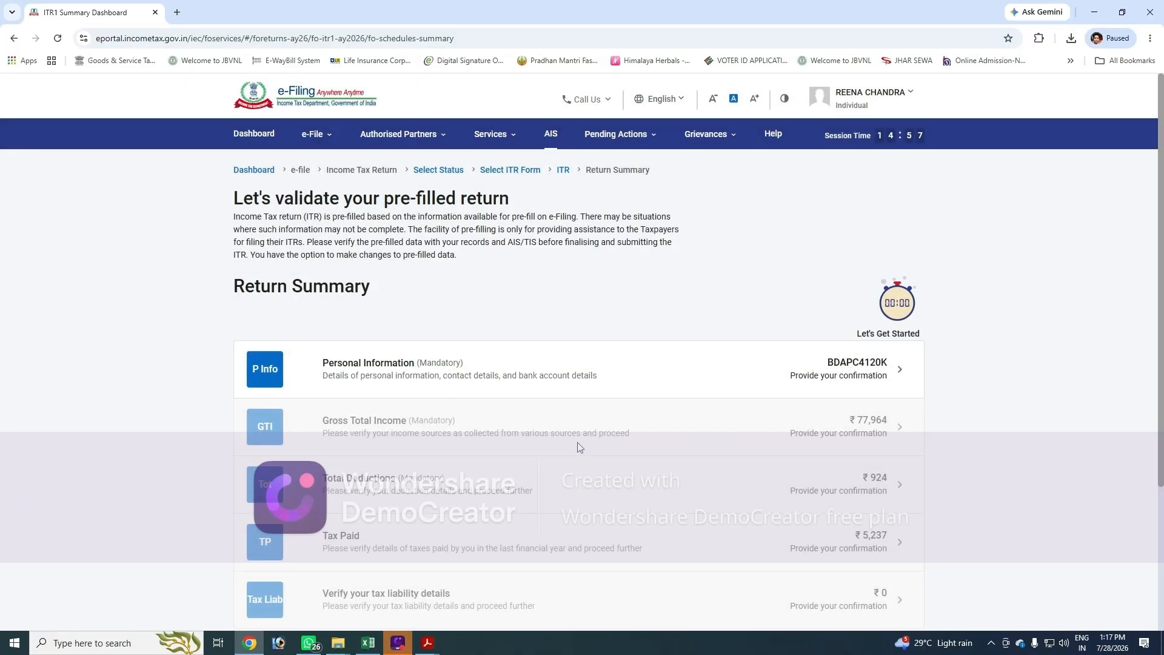
# Step: Open the Personal Information section of the return summary and go to its Nature of Employment and Filing Section details
pyautogui.scroll(-3, 576, 436)
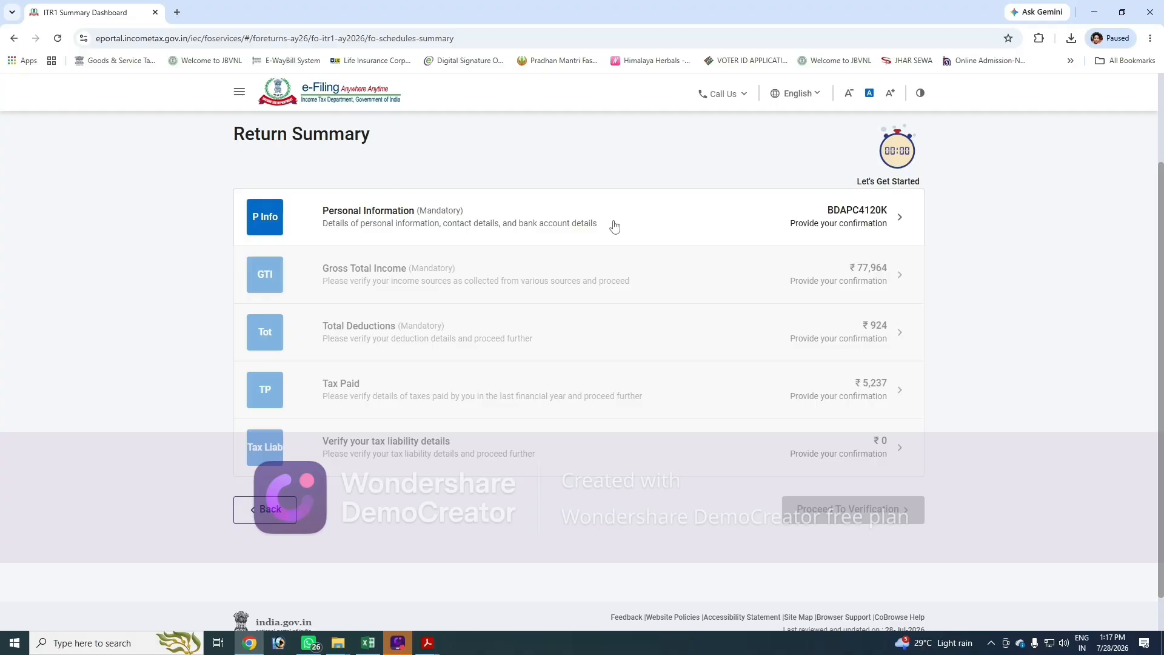
pyautogui.click(432, 221)
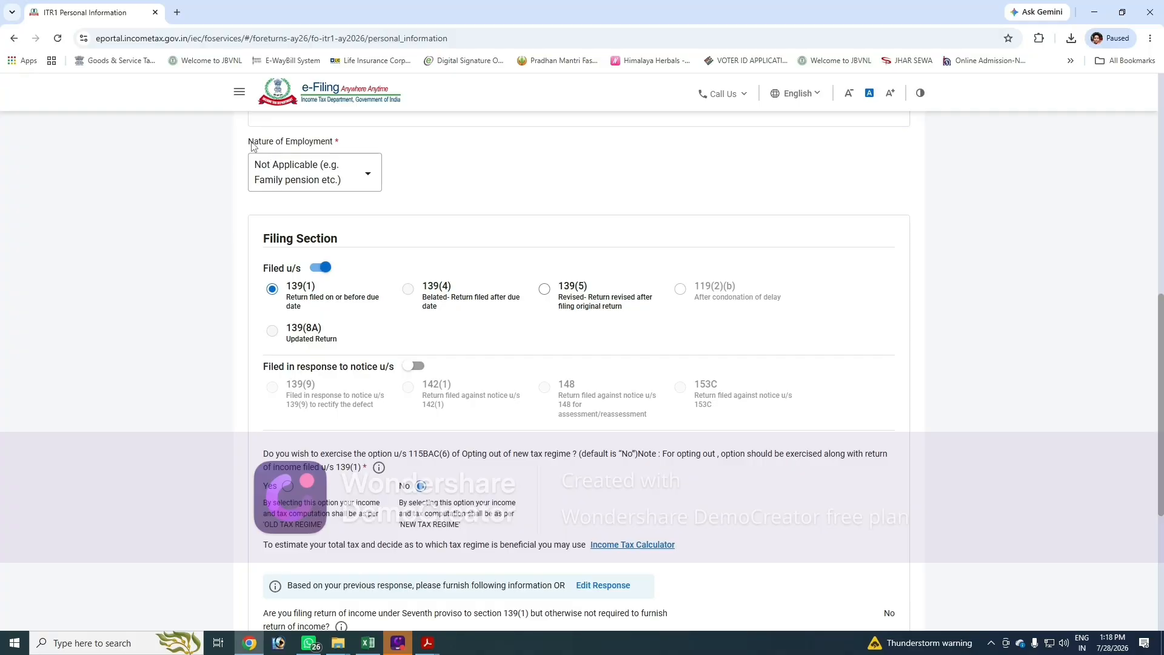
# Step: Review the Nature of Employment options and select Not Applicable (e.g. Family pension etc.)
pyautogui.moveTo(249, 142); pyautogui.dragTo(356, 149)
pyautogui.click(410, 149)
pyautogui.click(335, 172)
pyautogui.click(334, 175)
pyautogui.scroll(3, 321, 282)
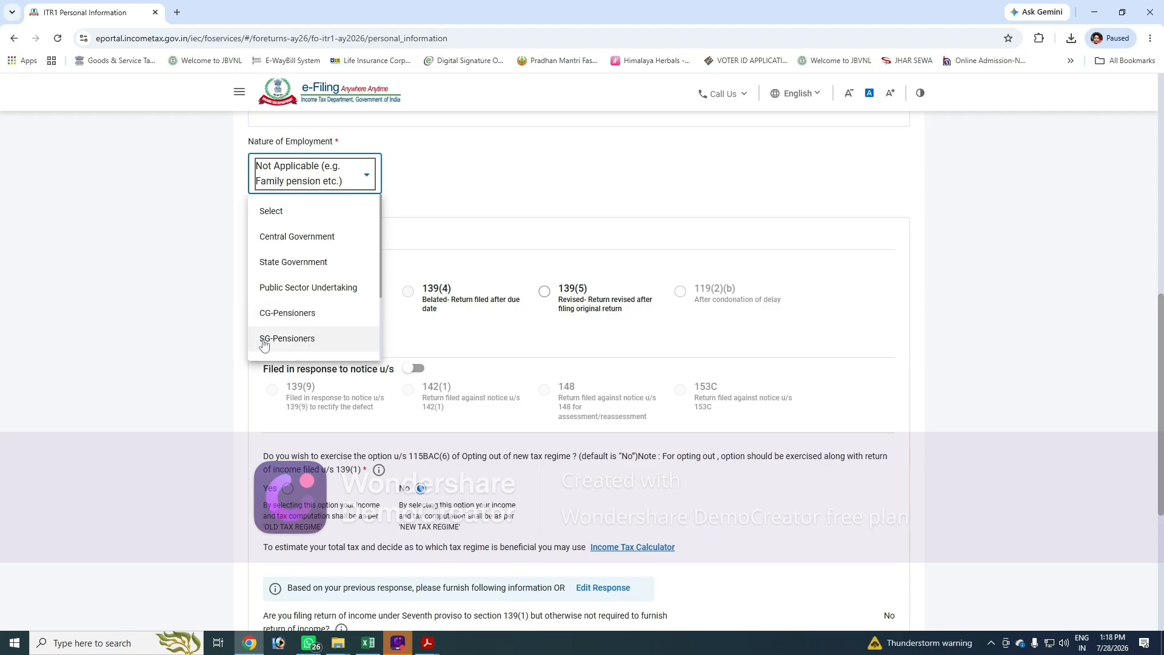
pyautogui.scroll(-1, 330, 330)
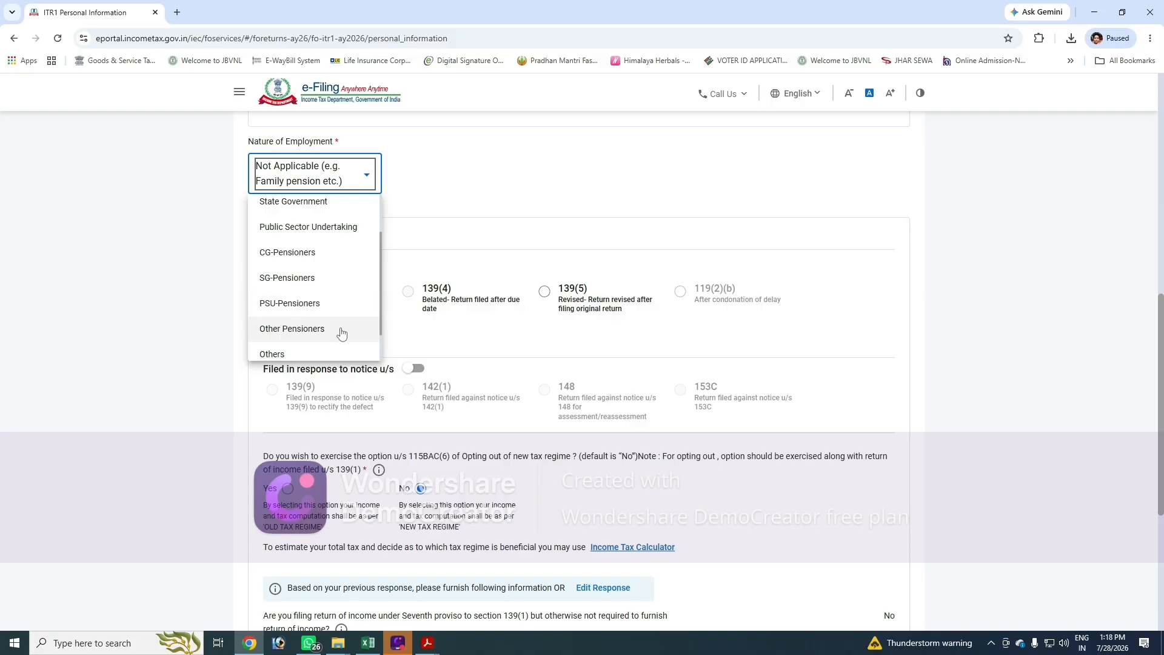
pyautogui.scroll(-1, 324, 331)
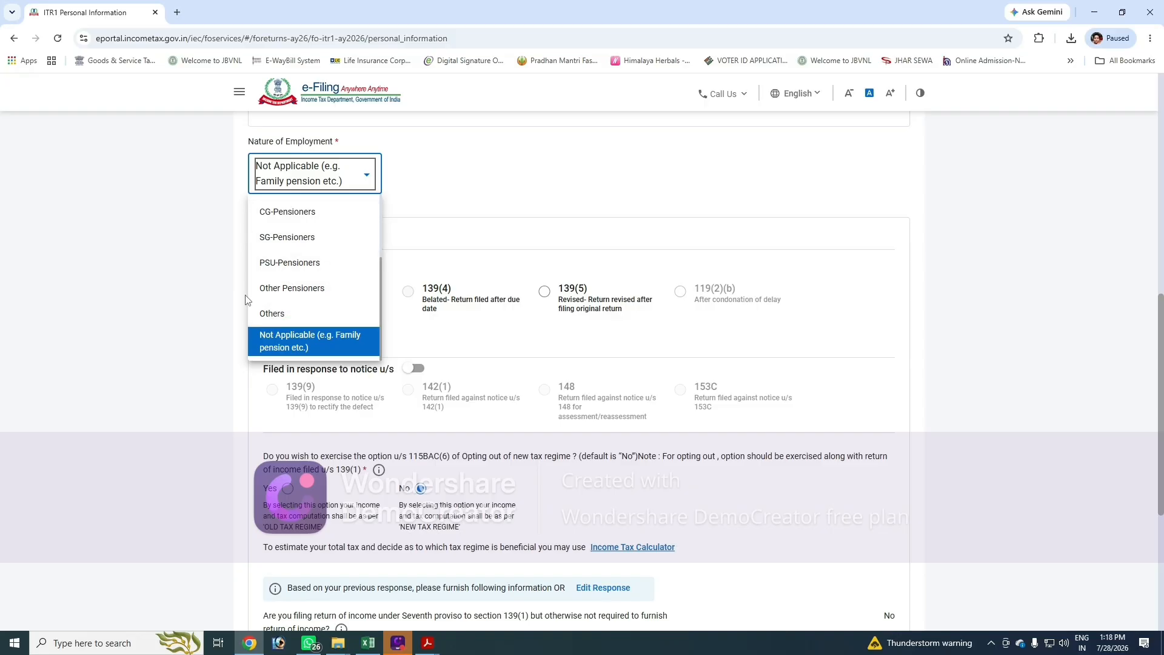
pyautogui.click(300, 343)
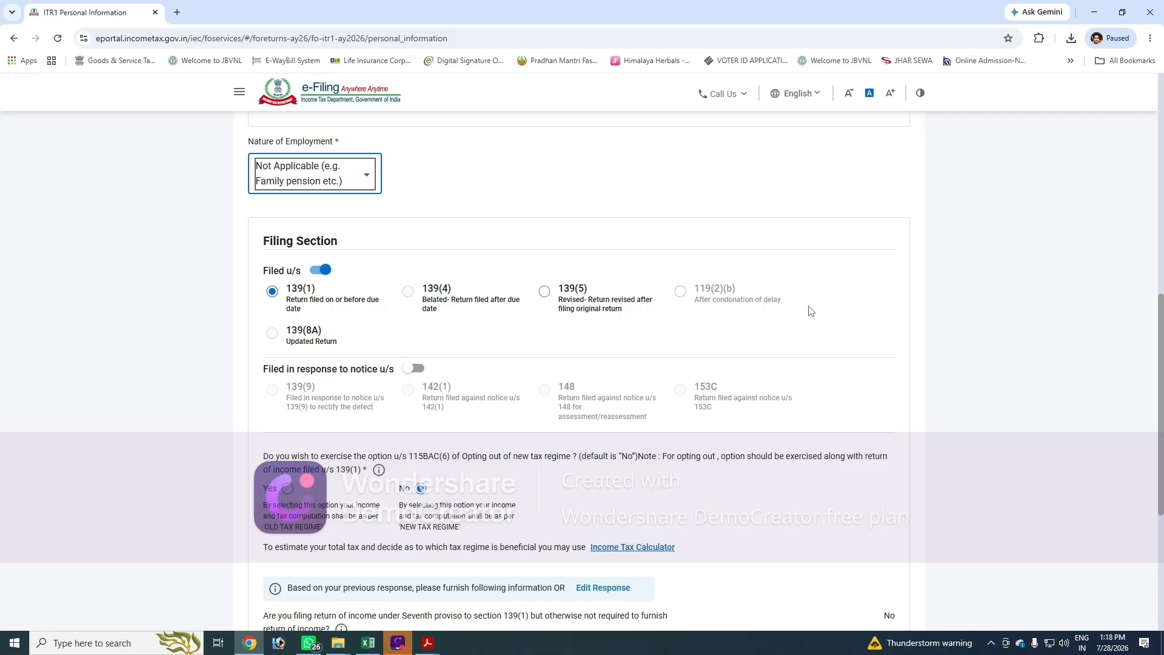
# Step: Check the Filing Section answers and the expanded Bank Details, and confirm the Personal Information section
pyautogui.scroll(-2, 603, 371)
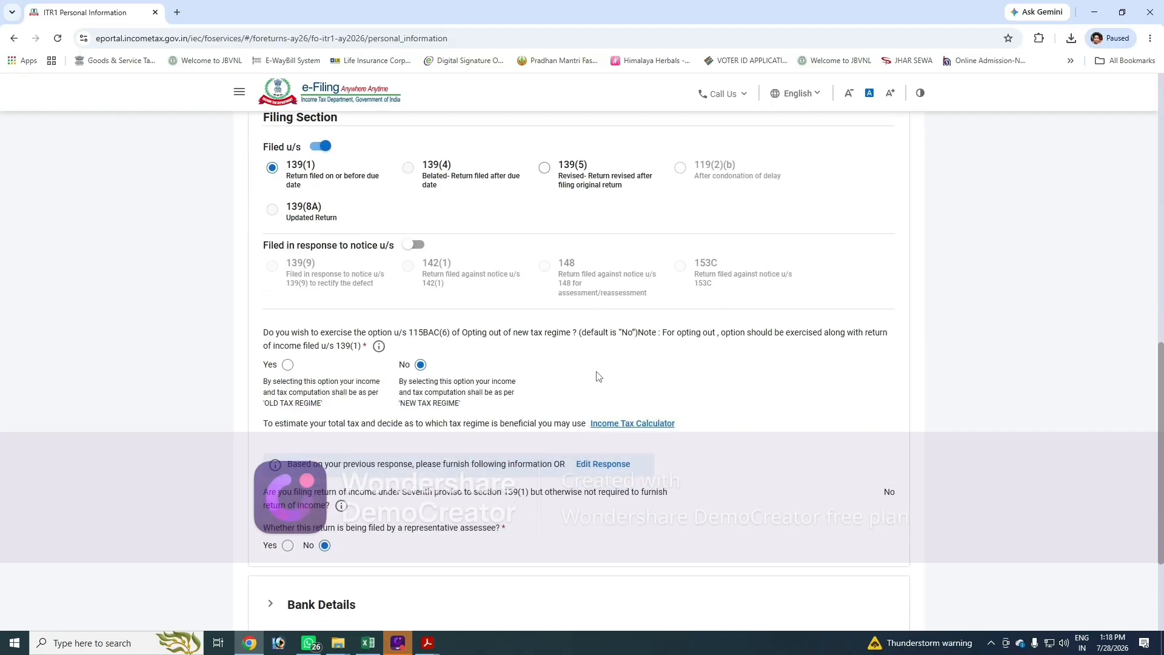
pyautogui.scroll(-2, 598, 376)
pyautogui.click(465, 490)
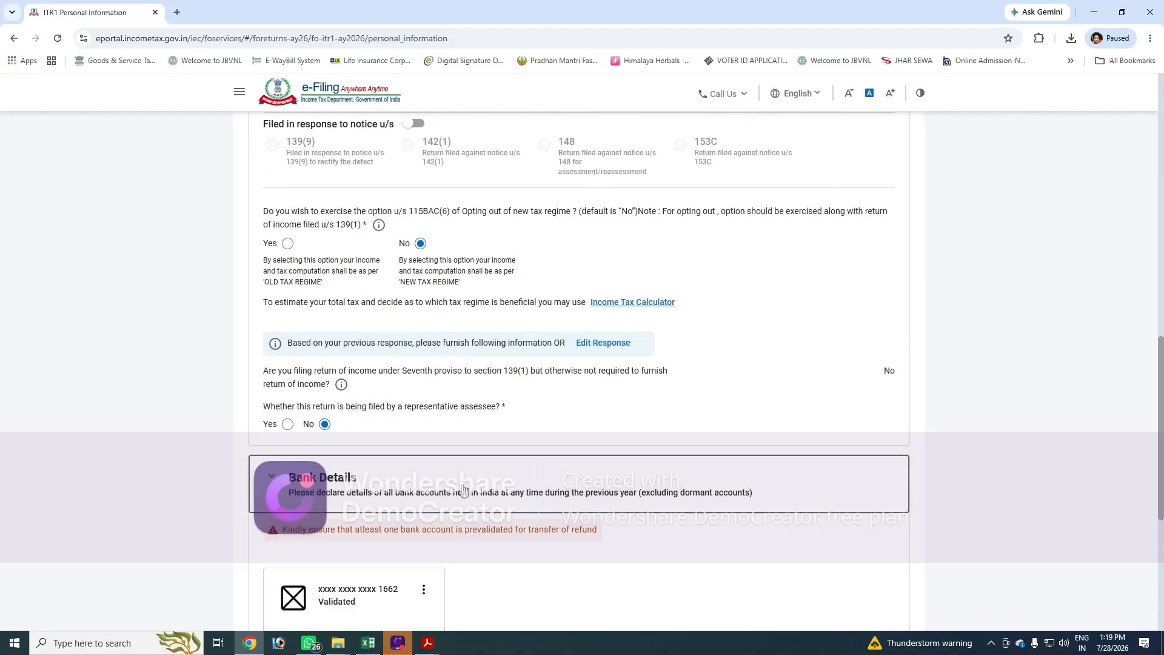
pyautogui.scroll(-2, 465, 490)
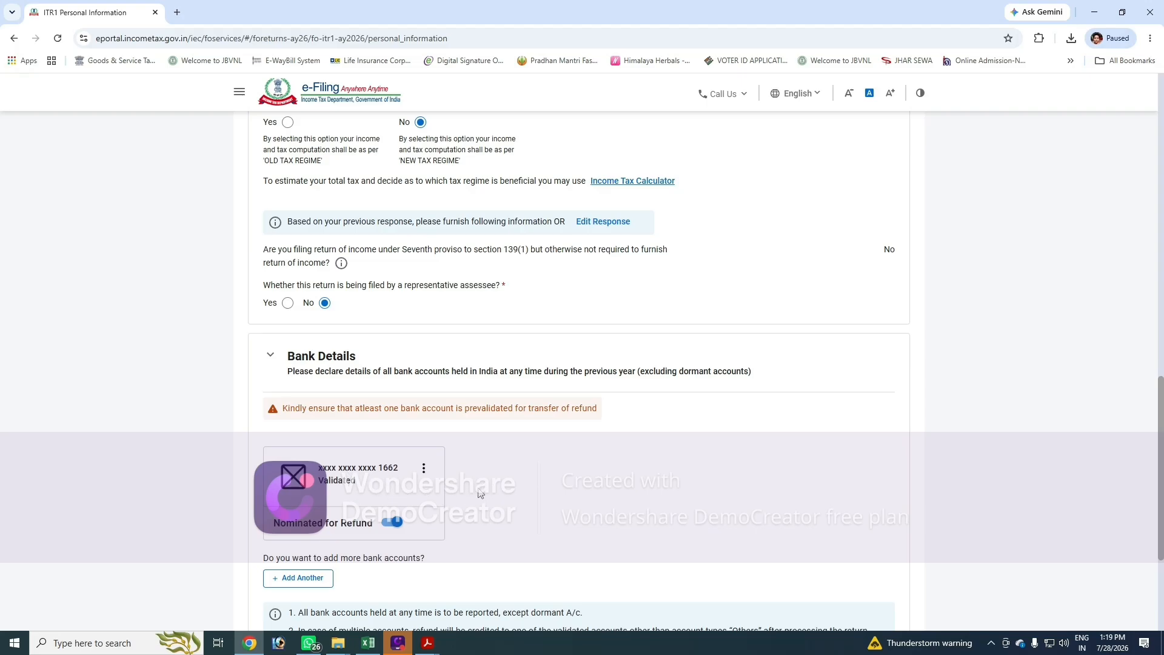
pyautogui.scroll(-3, 569, 494)
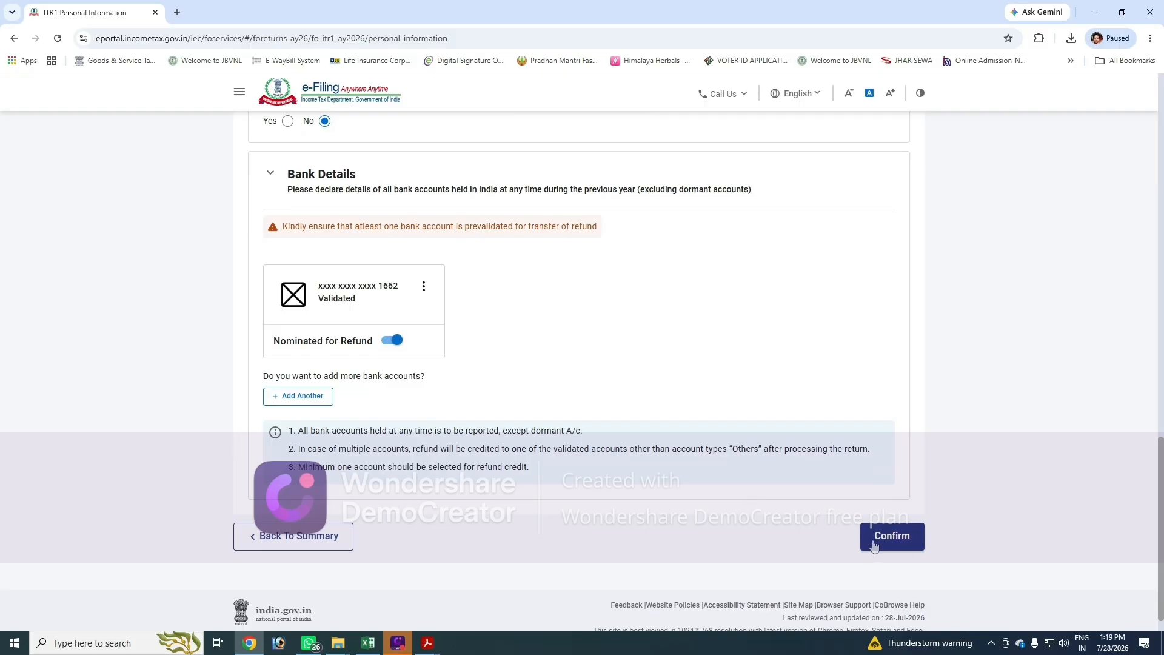
pyautogui.click(874, 546)
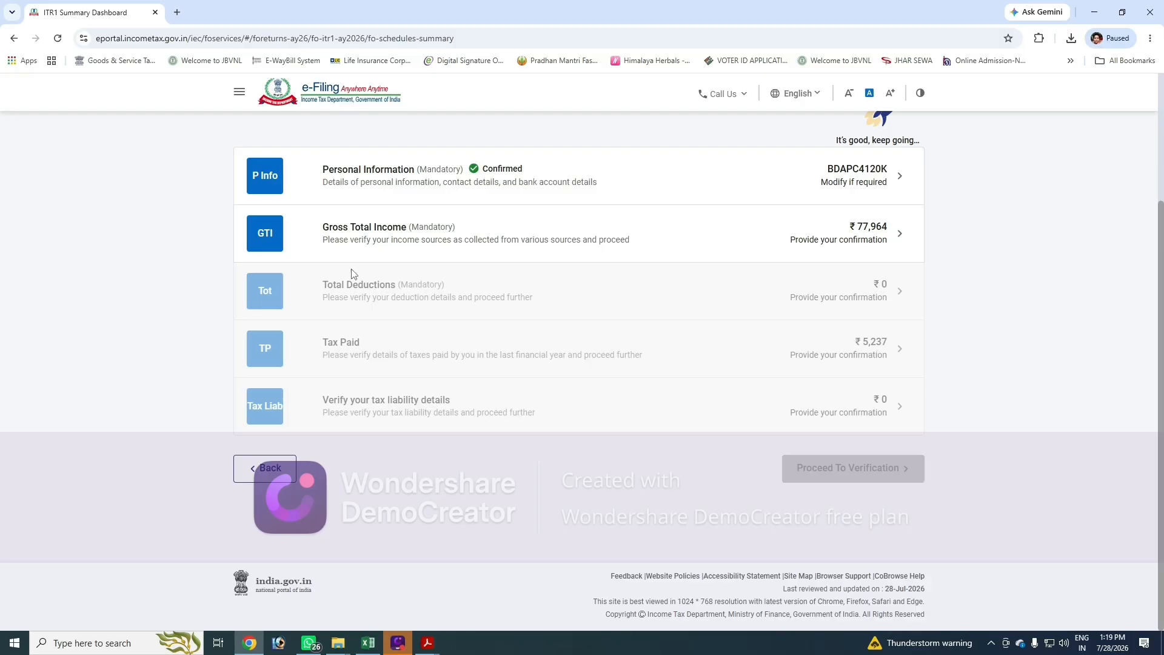
# Step: Open the Gross Total Income section, acknowledge the salary schedule notice and look over the listed income heads
pyautogui.click(490, 229)
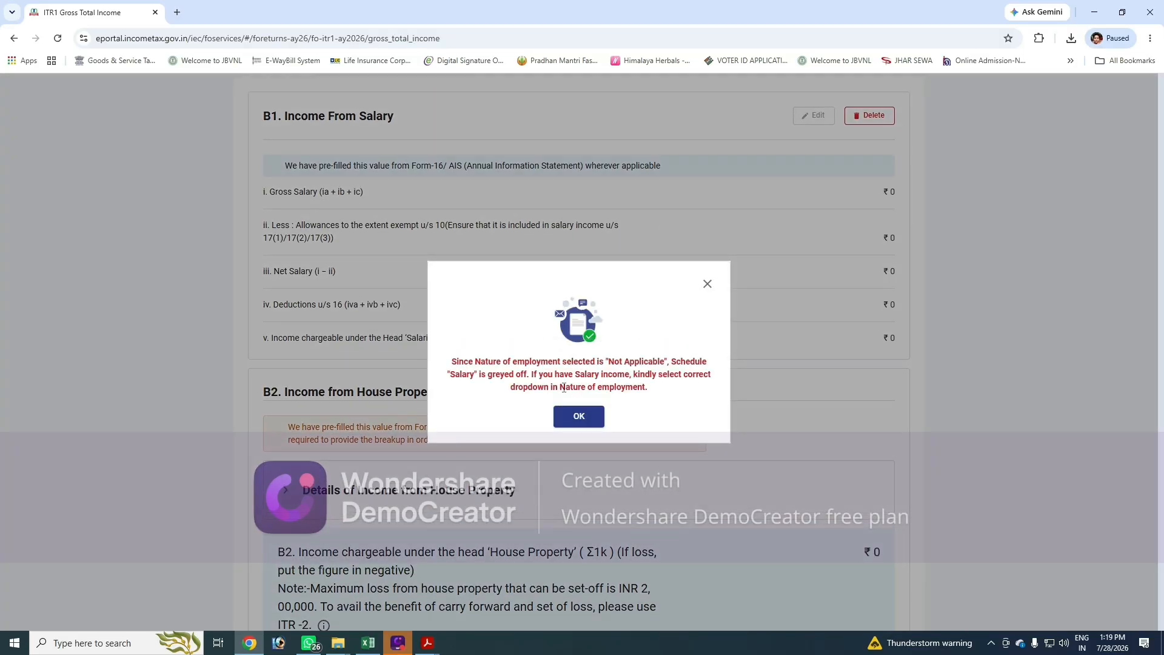
pyautogui.click(578, 417)
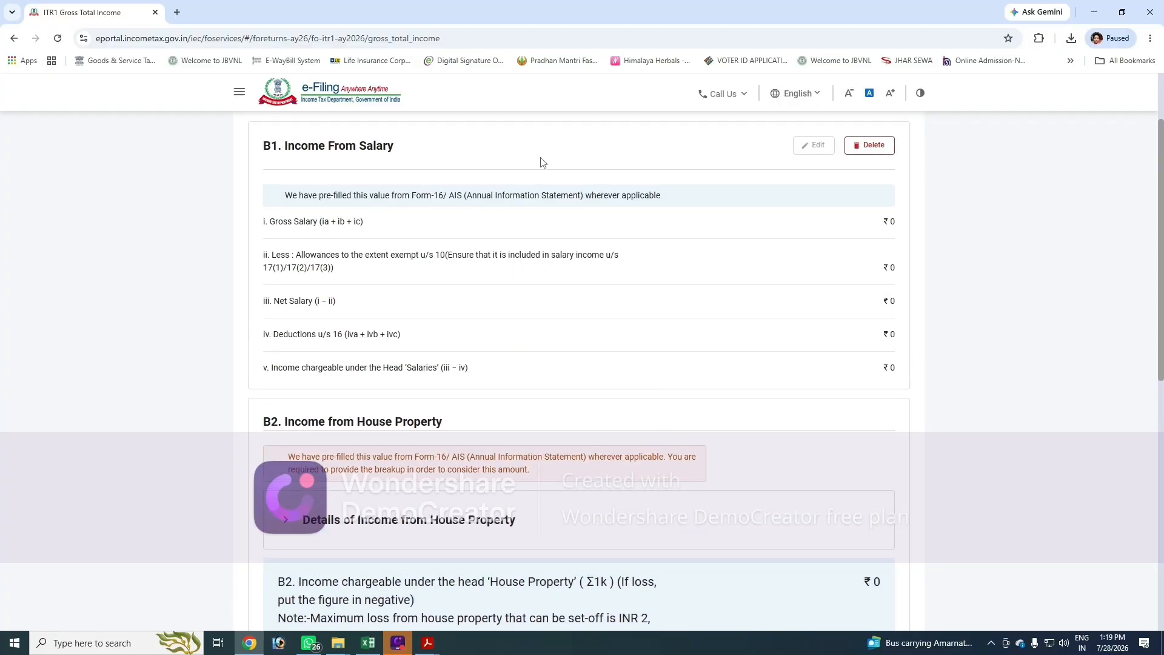
pyautogui.scroll(-6, 757, 415)
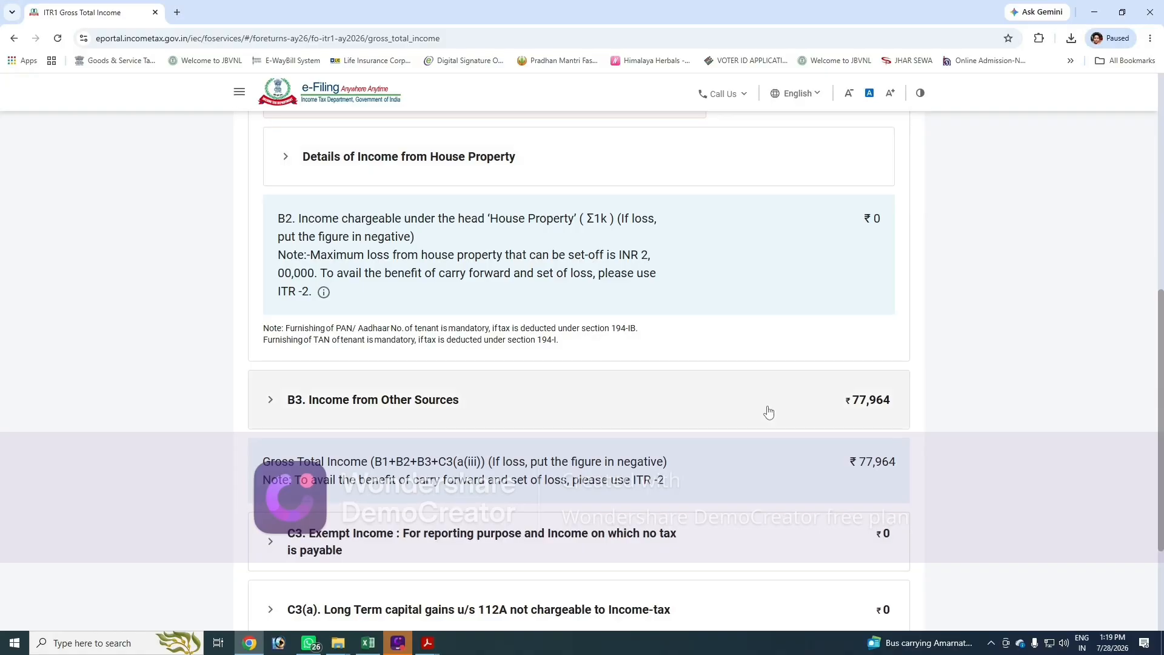
pyautogui.scroll(4, 767, 412)
pyautogui.scroll(2, 769, 413)
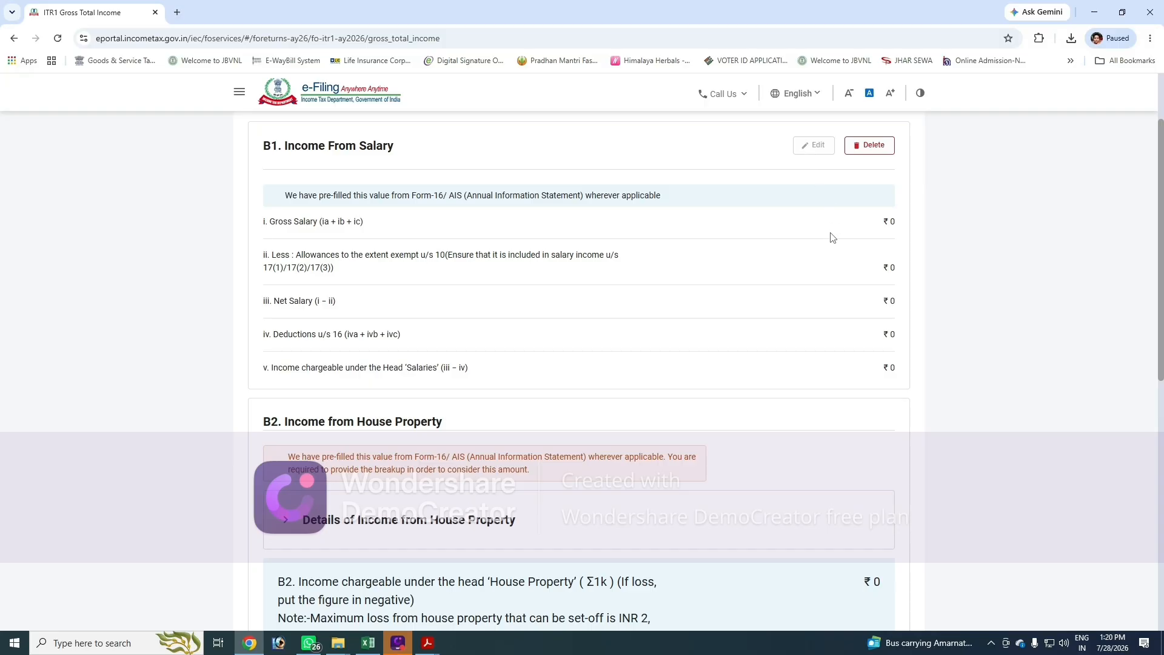
pyautogui.scroll(-2, 832, 237)
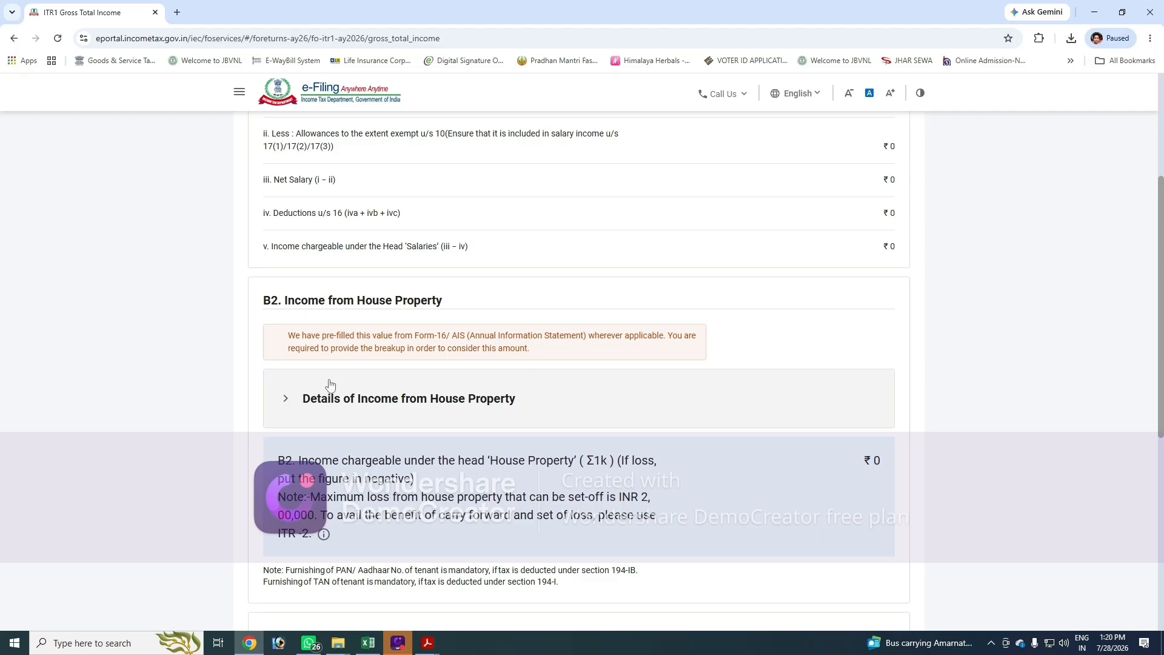
# Step: Start a new house property entry with Self as the owner of the property and No for co-ownership
pyautogui.click(345, 400)
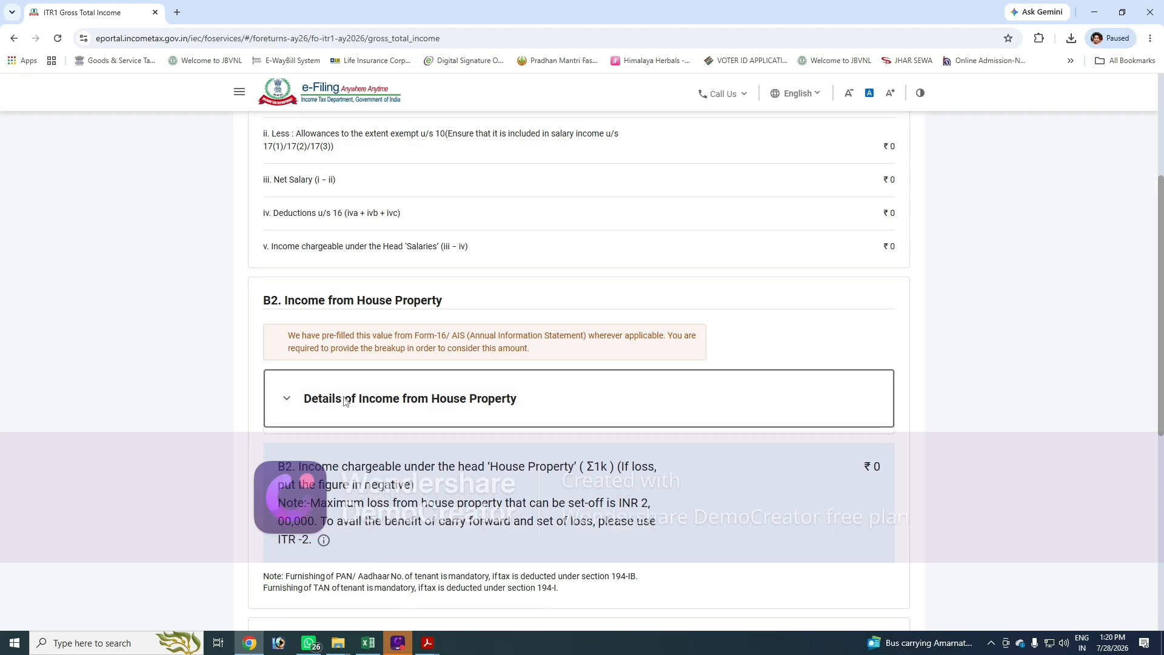
pyautogui.click(320, 483)
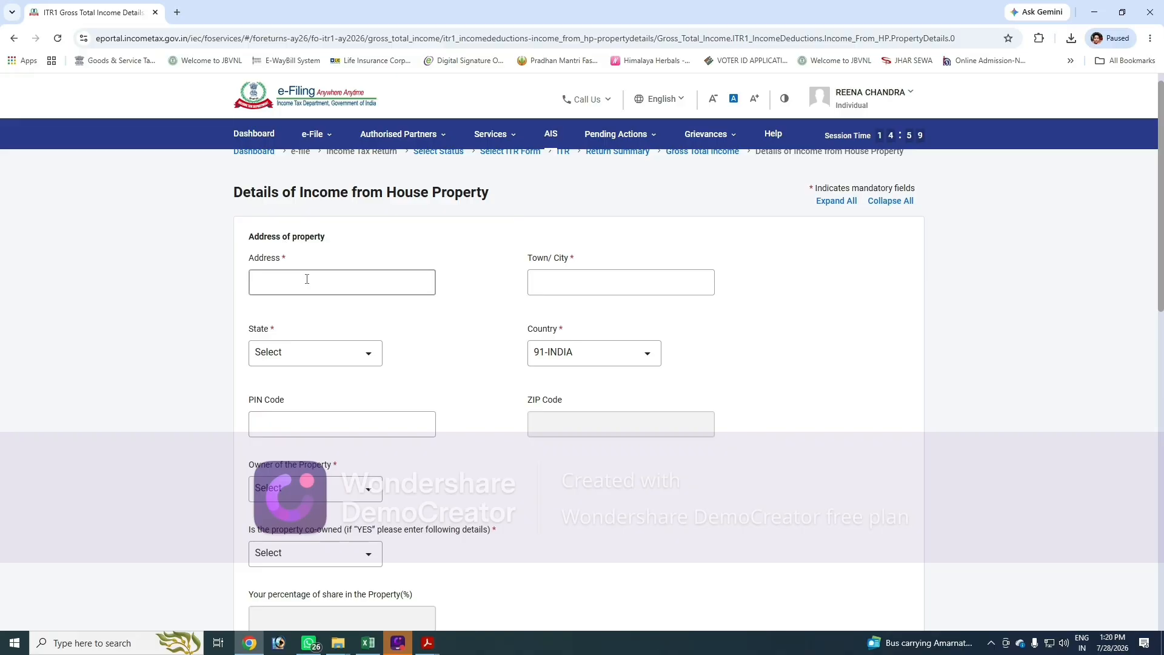
pyautogui.scroll(-2, 496, 347)
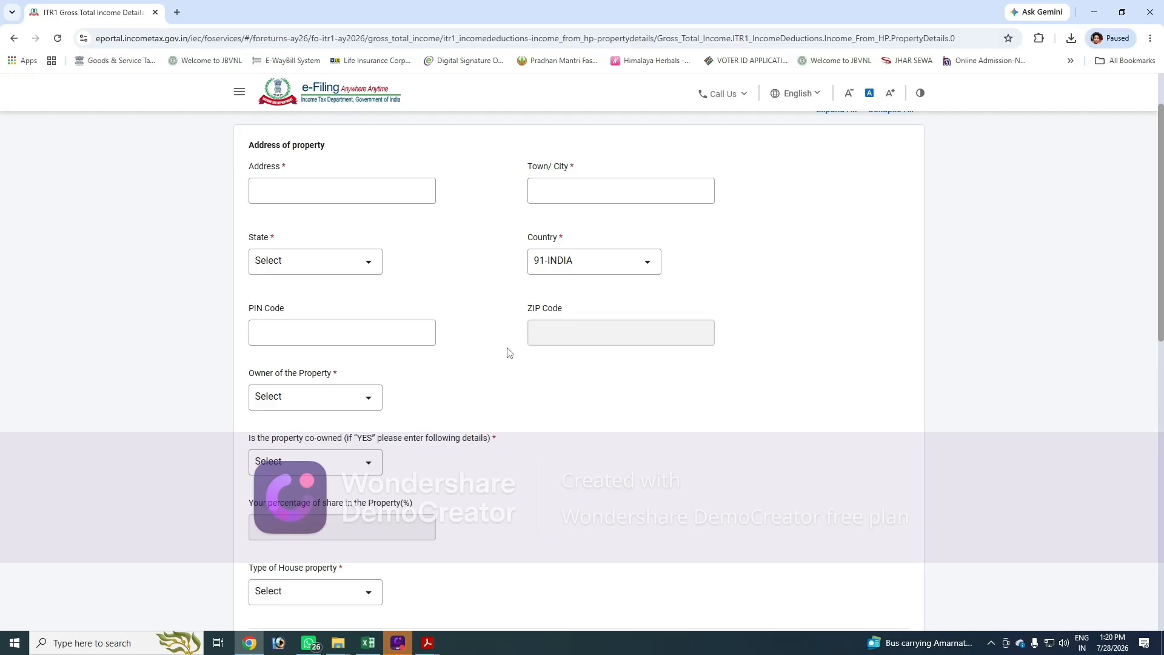
pyautogui.scroll(-1, 464, 339)
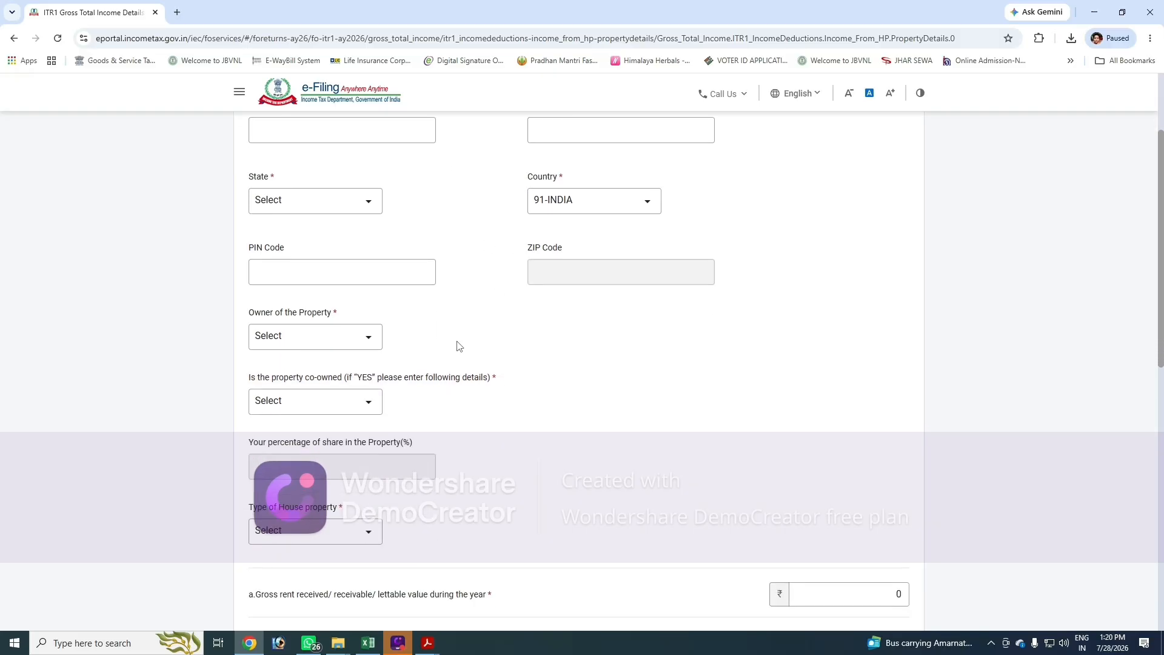
pyautogui.moveTo(252, 317); pyautogui.dragTo(363, 320)
pyautogui.click(331, 337)
pyautogui.click(331, 338)
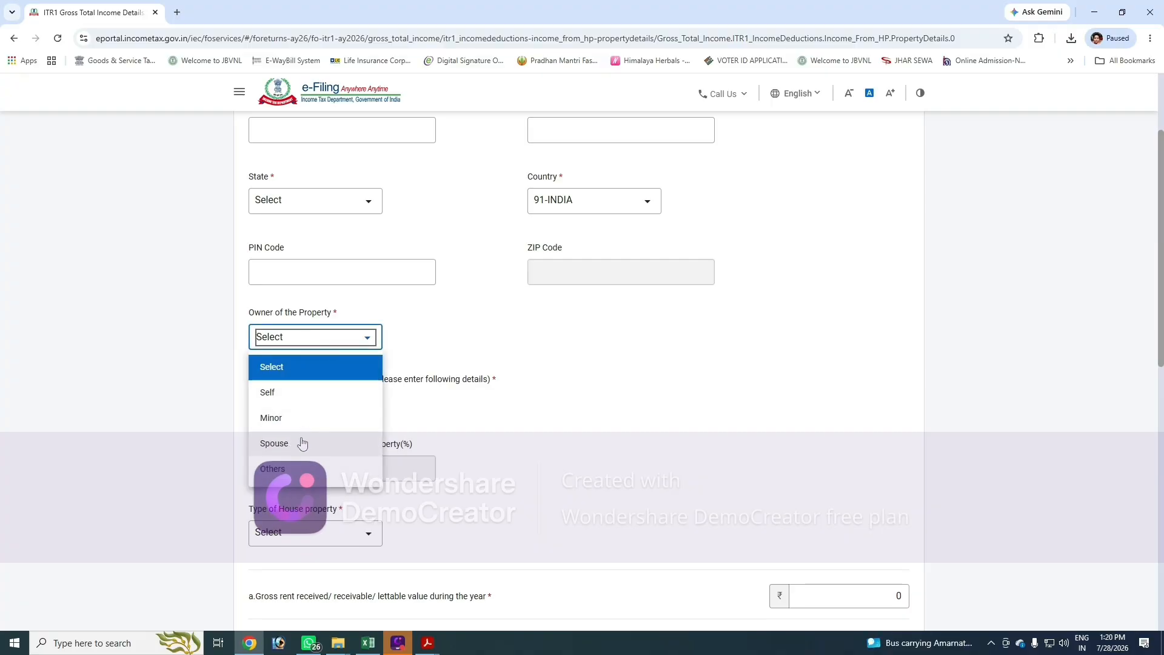
pyautogui.click(318, 395)
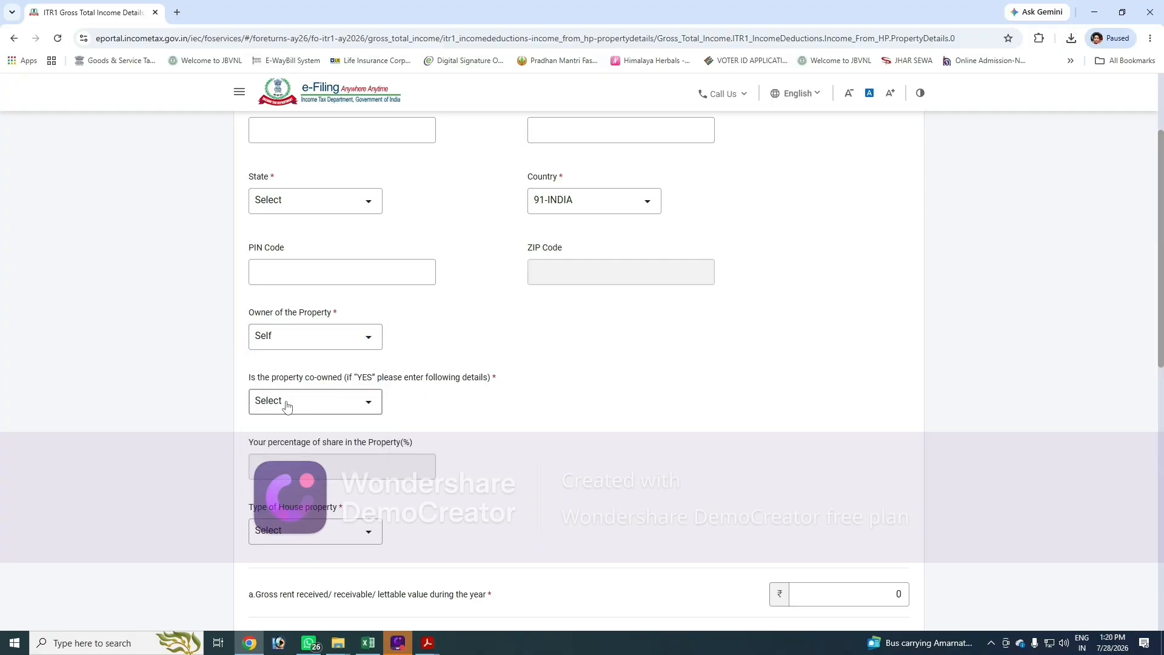
pyautogui.click(330, 404)
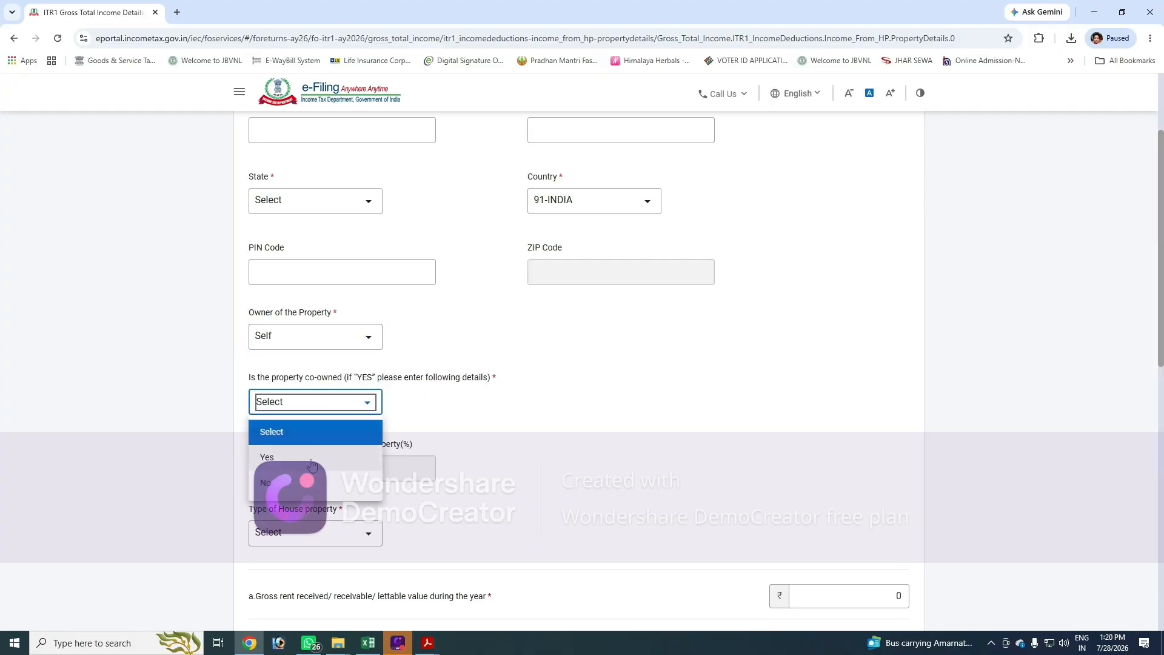
pyautogui.click(315, 483)
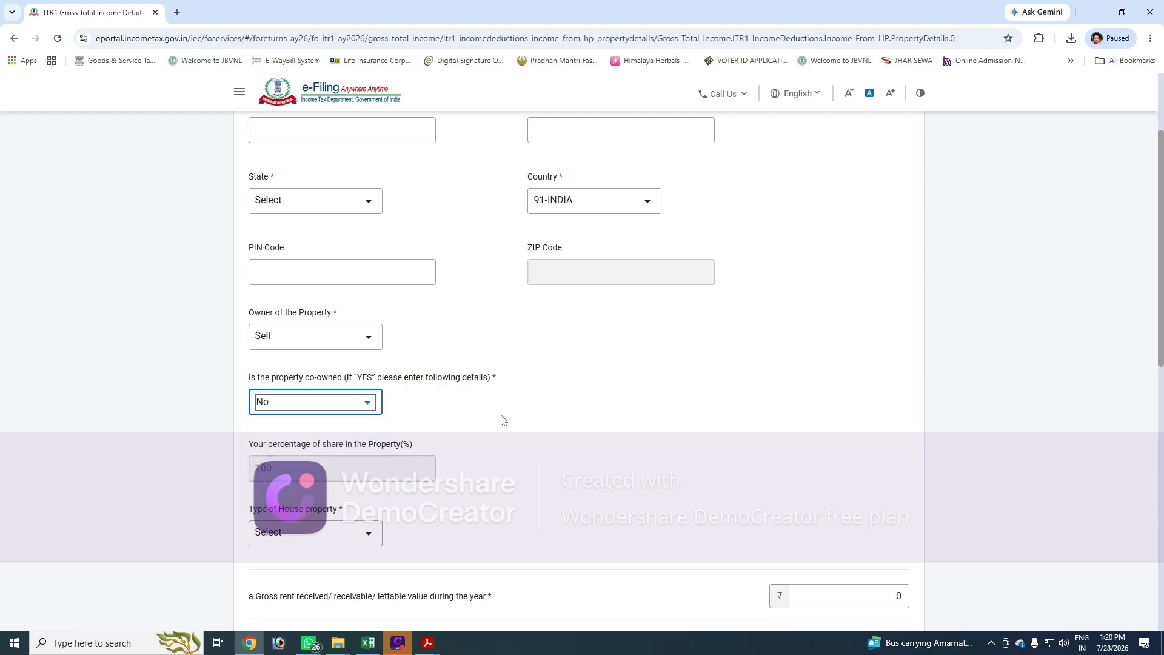
# Step: Set the type of house property to Let Out and add a blank tenant details entry
pyautogui.scroll(-1, 323, 417)
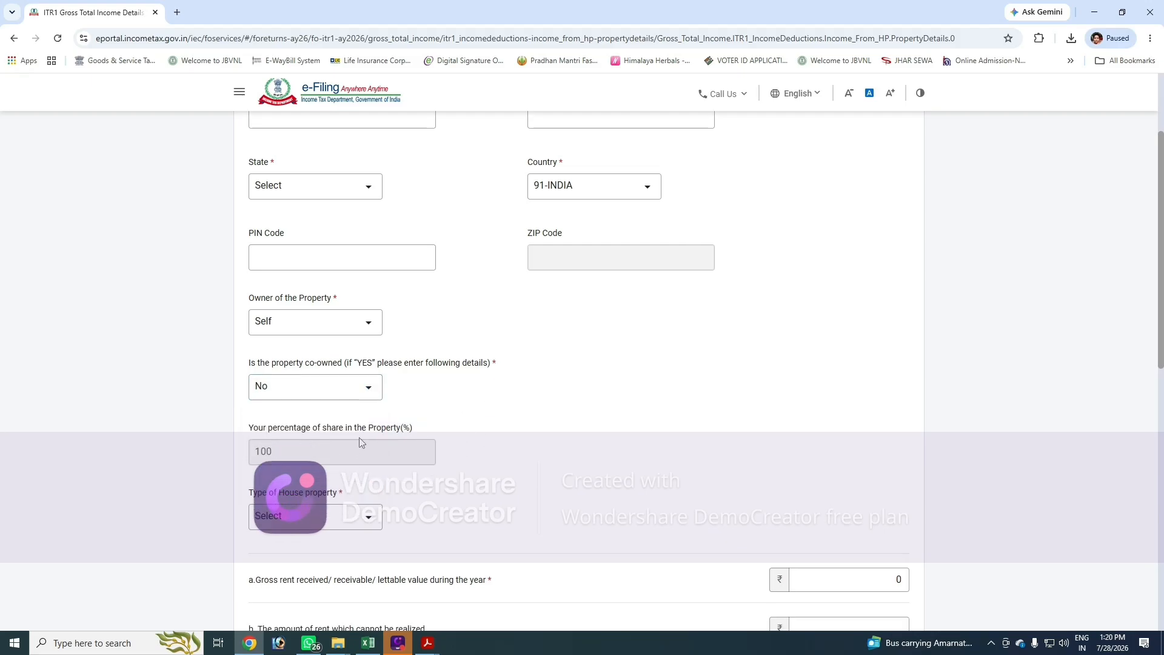
pyautogui.scroll(-1, 533, 408)
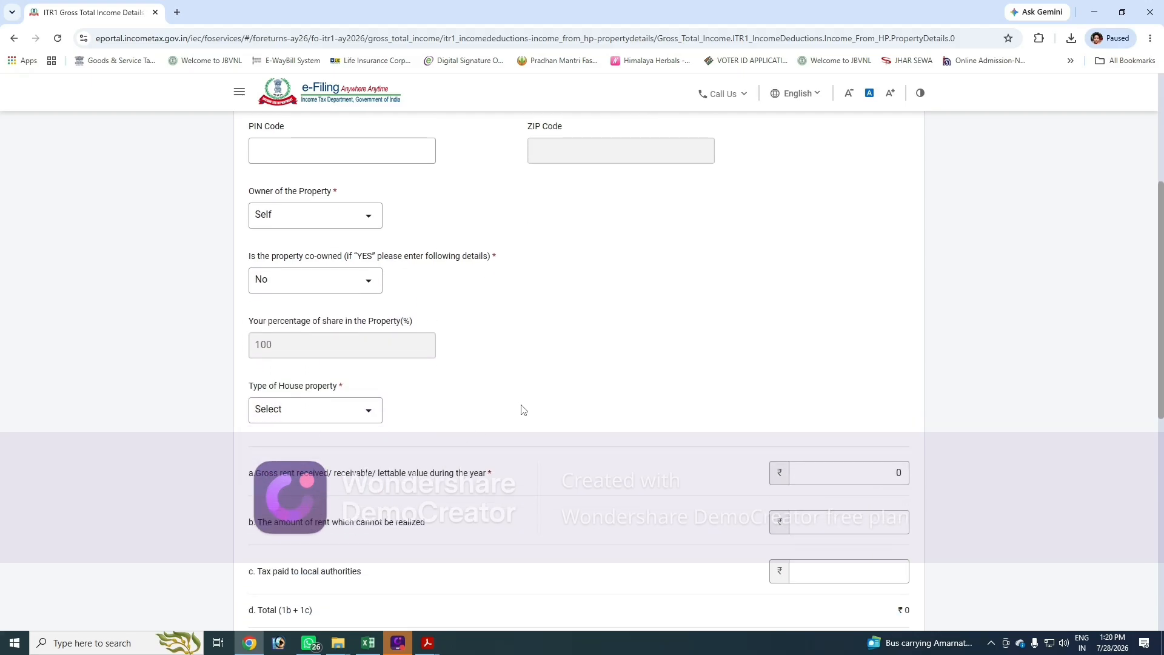
pyautogui.click(305, 412)
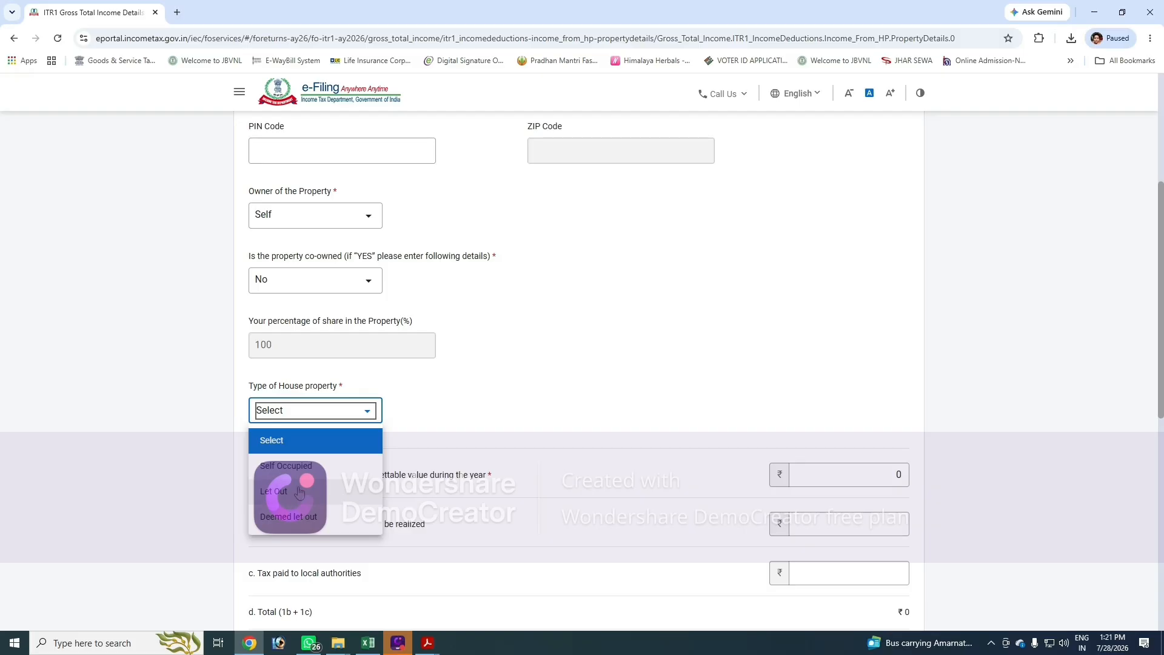
pyautogui.click(339, 493)
pyautogui.scroll(-2, 436, 433)
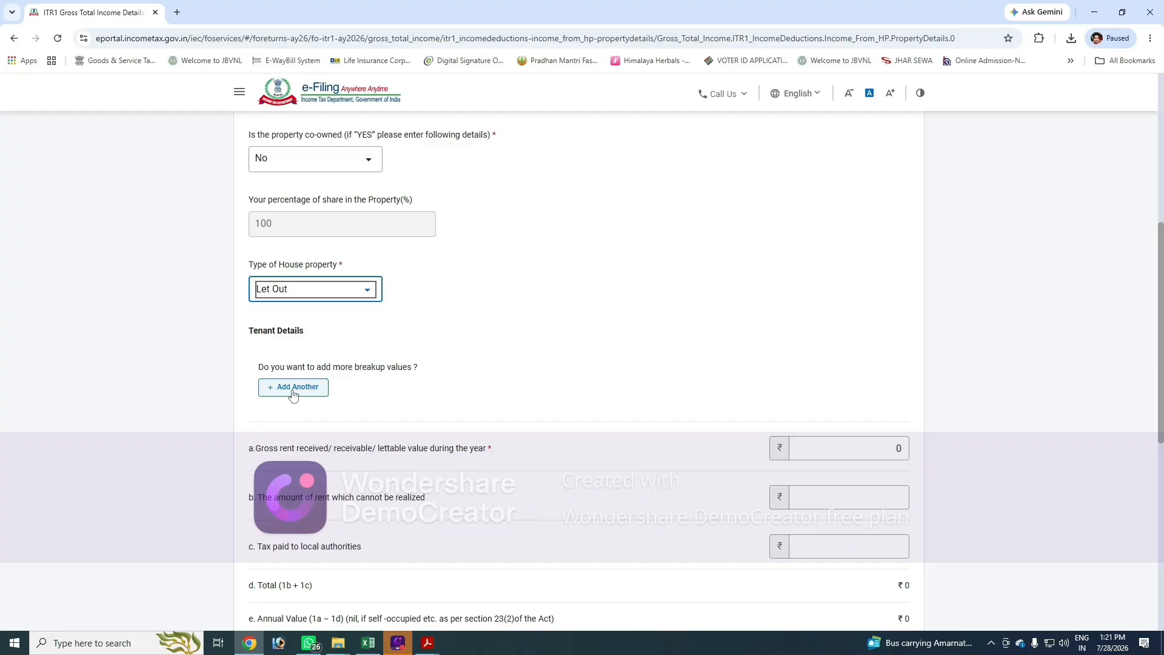
pyautogui.click(293, 388)
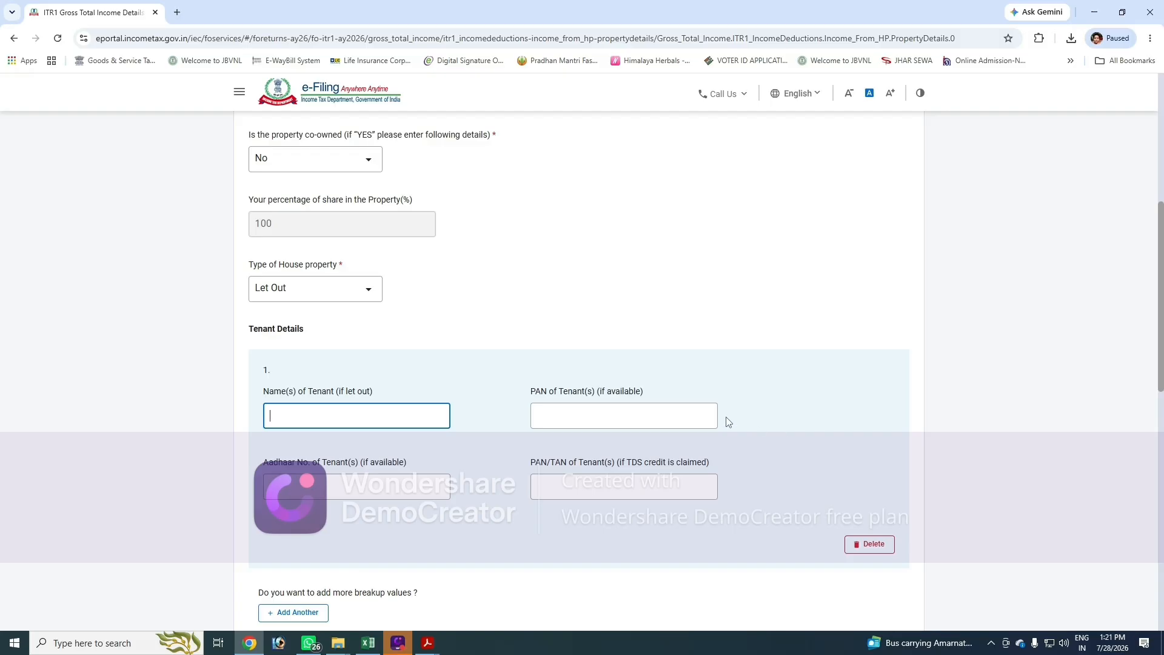
# Step: Enter 180000 as the gross rent received during the year for the let-out property
pyautogui.scroll(-5, 641, 403)
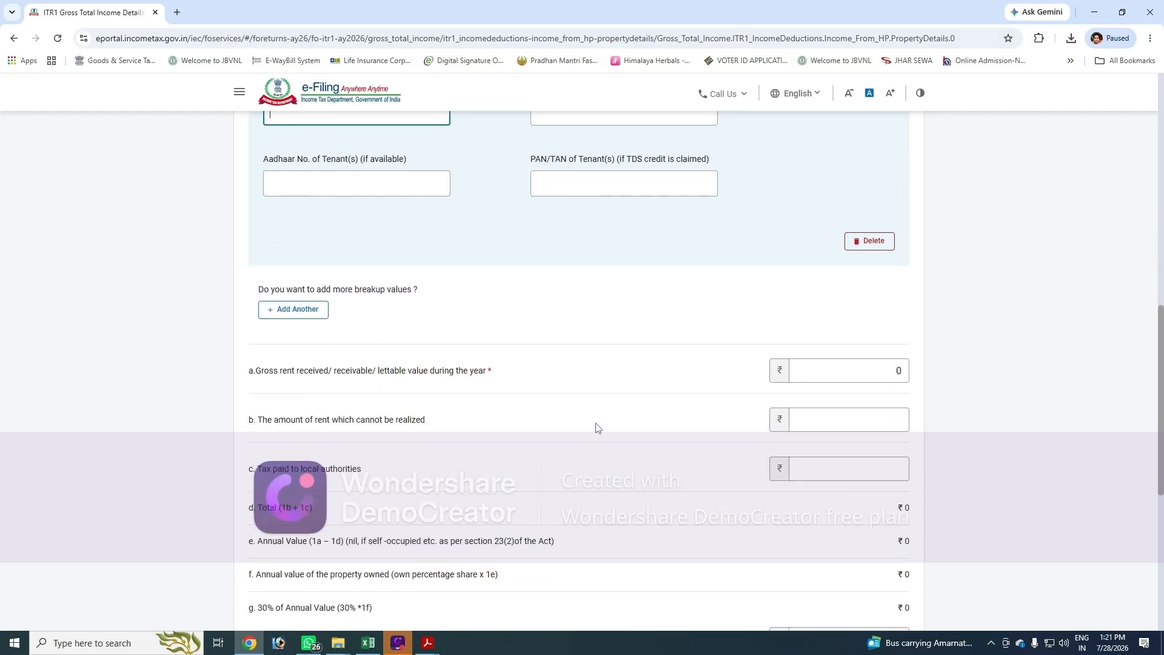
pyautogui.click(907, 373)
pyautogui.write('18')
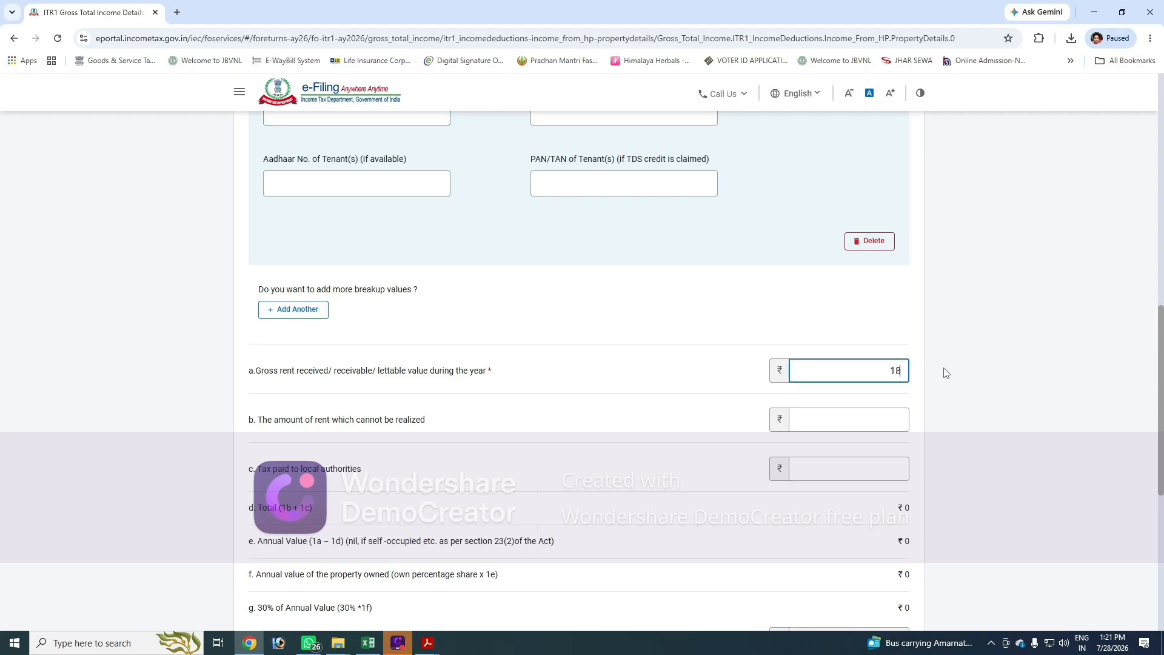
pyautogui.write('0000')
pyautogui.press('Tab')
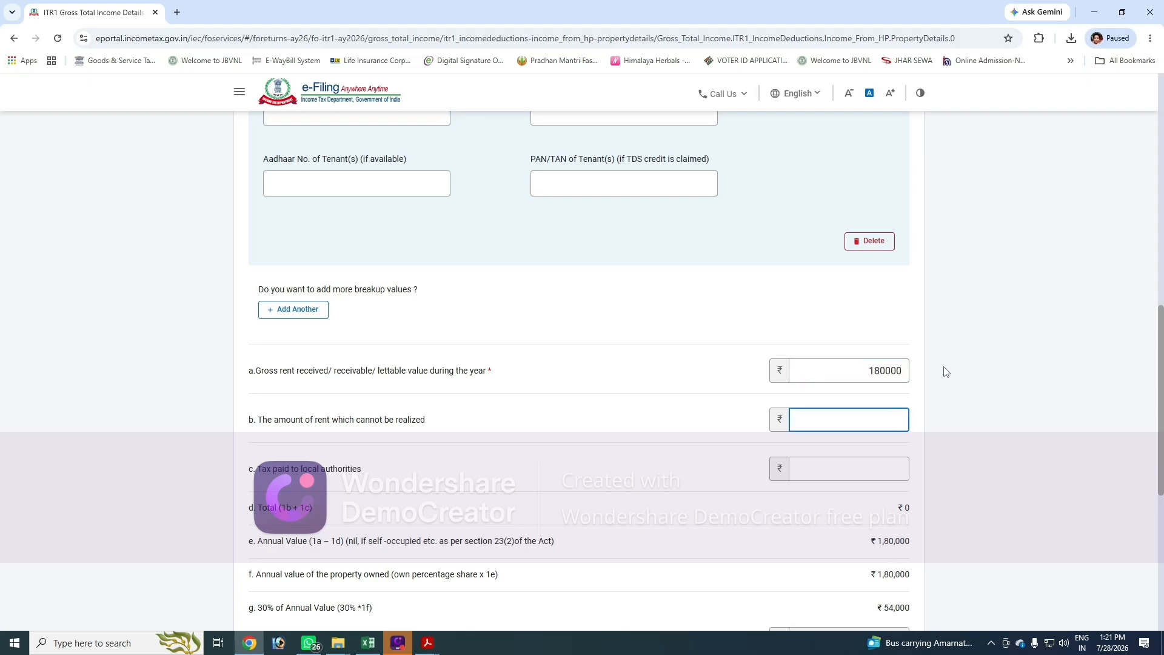
pyautogui.click(884, 332)
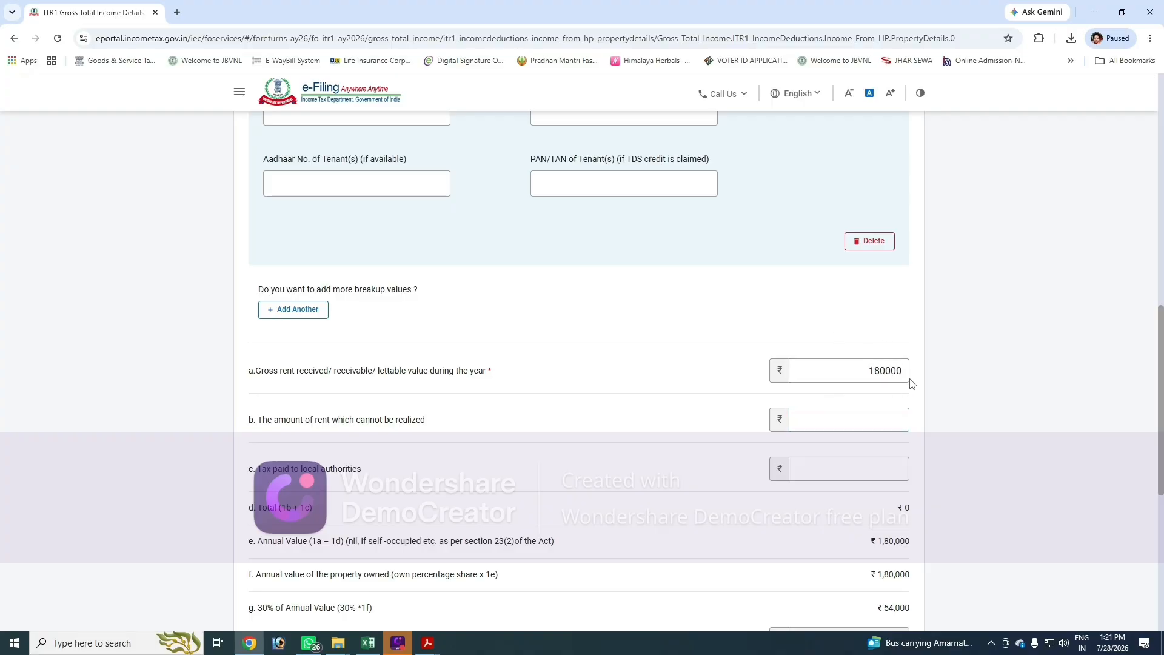
# Step: Review the calculated house property income, return to Gross Total Income and collapse the house property details
pyautogui.scroll(-6, 915, 394)
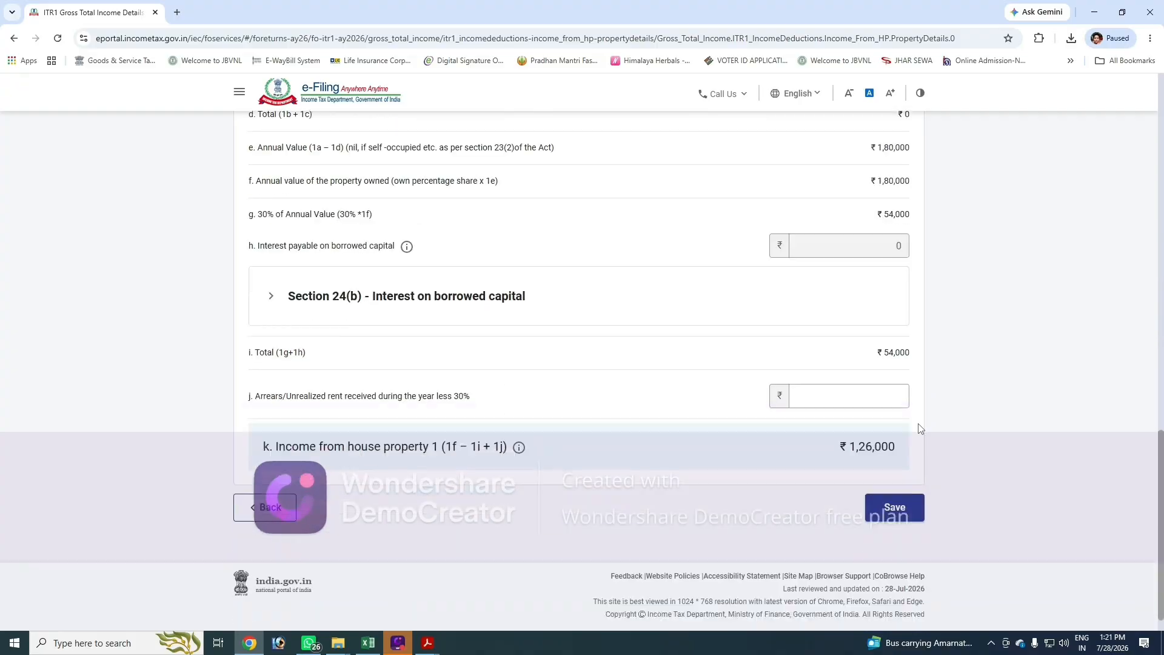
pyautogui.click(895, 508)
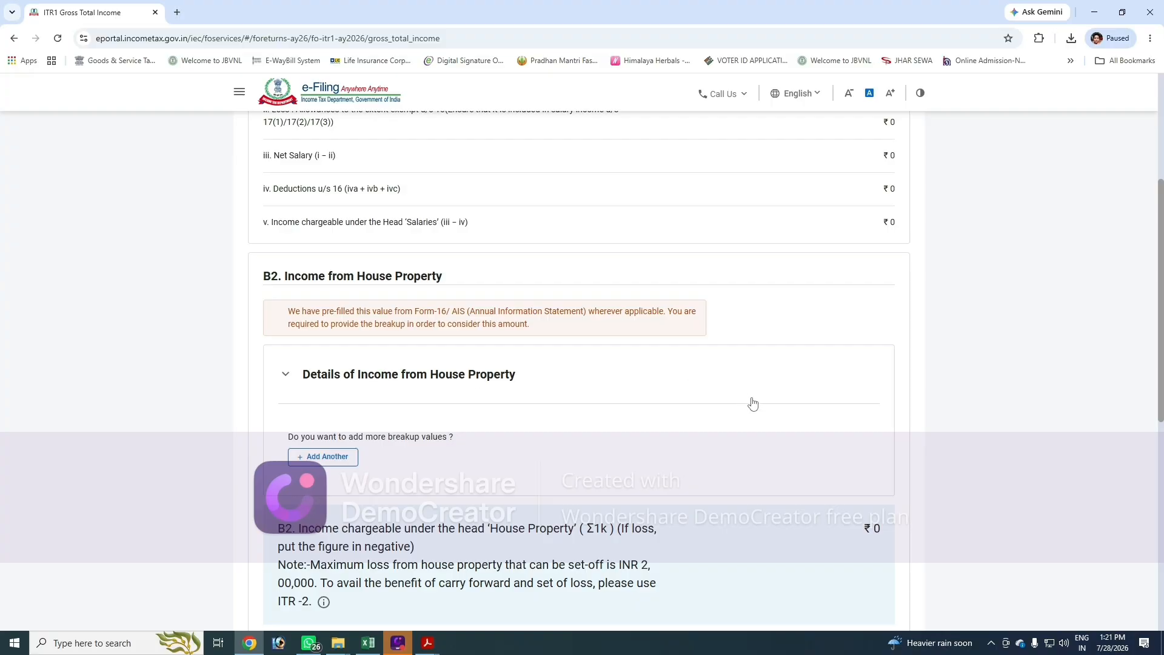
pyautogui.click(567, 391)
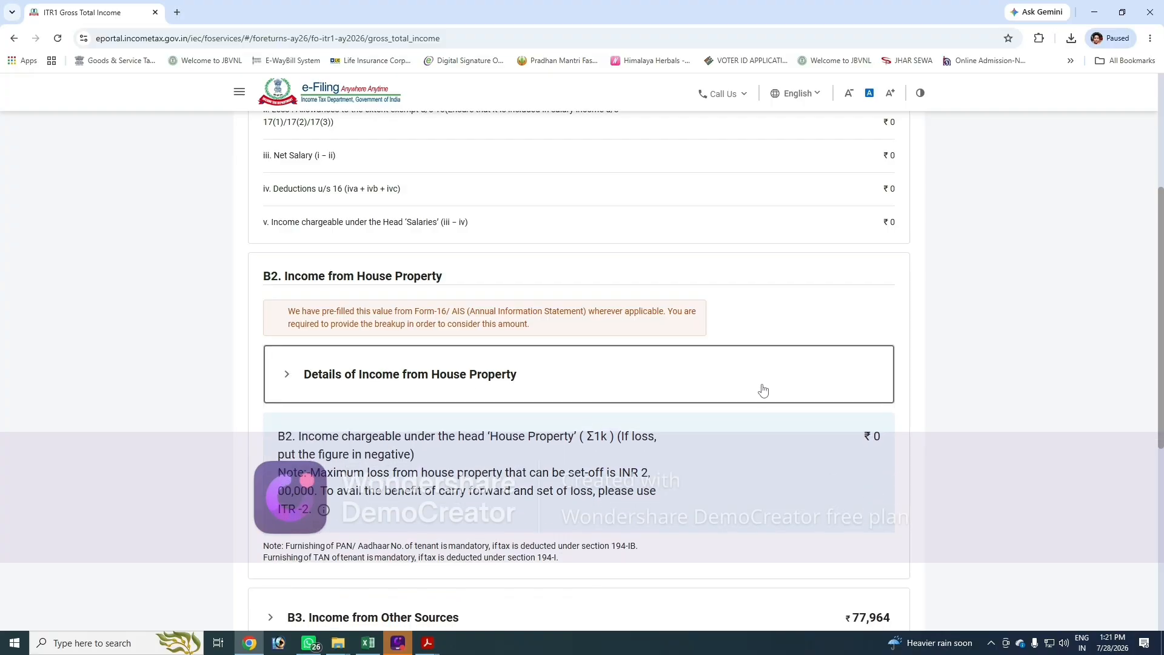
pyautogui.scroll(-3, 762, 390)
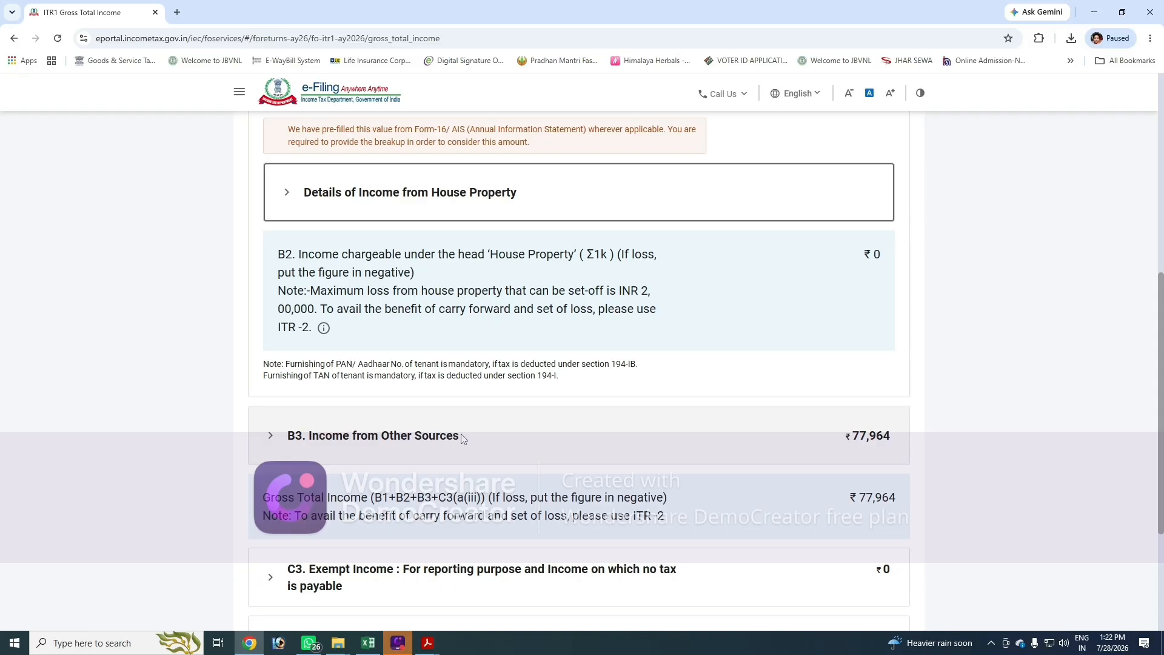
# Step: Add another breakup entry under Income from Other Sources with Any Other as the nature of income
pyautogui.click(429, 442)
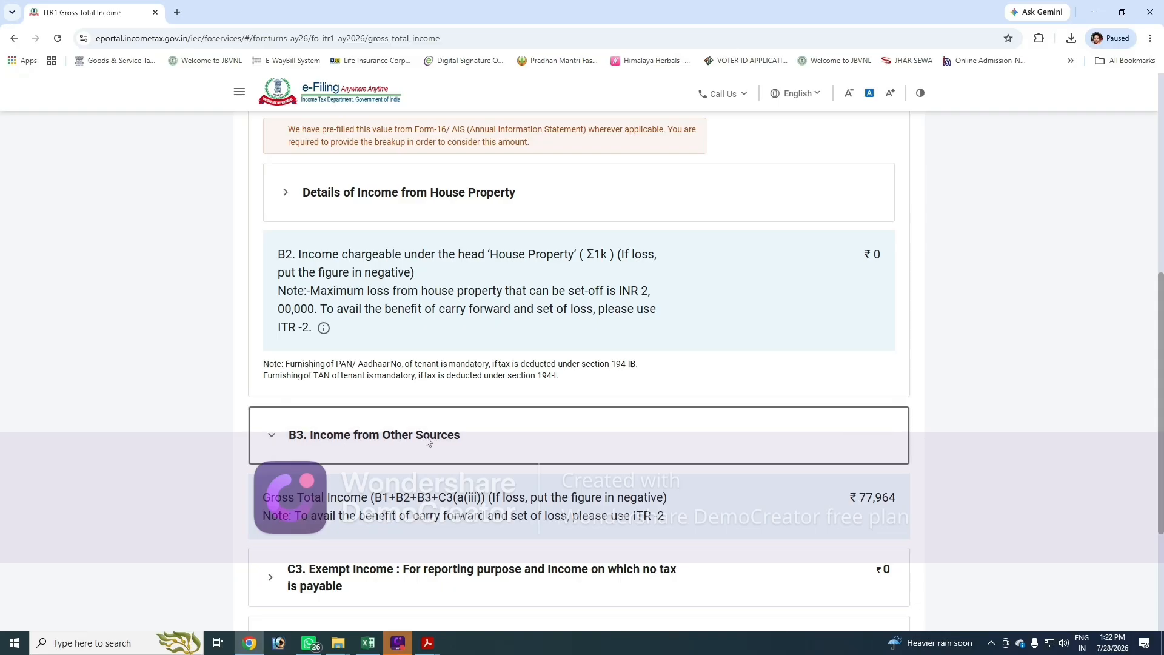
pyautogui.scroll(-2, 419, 446)
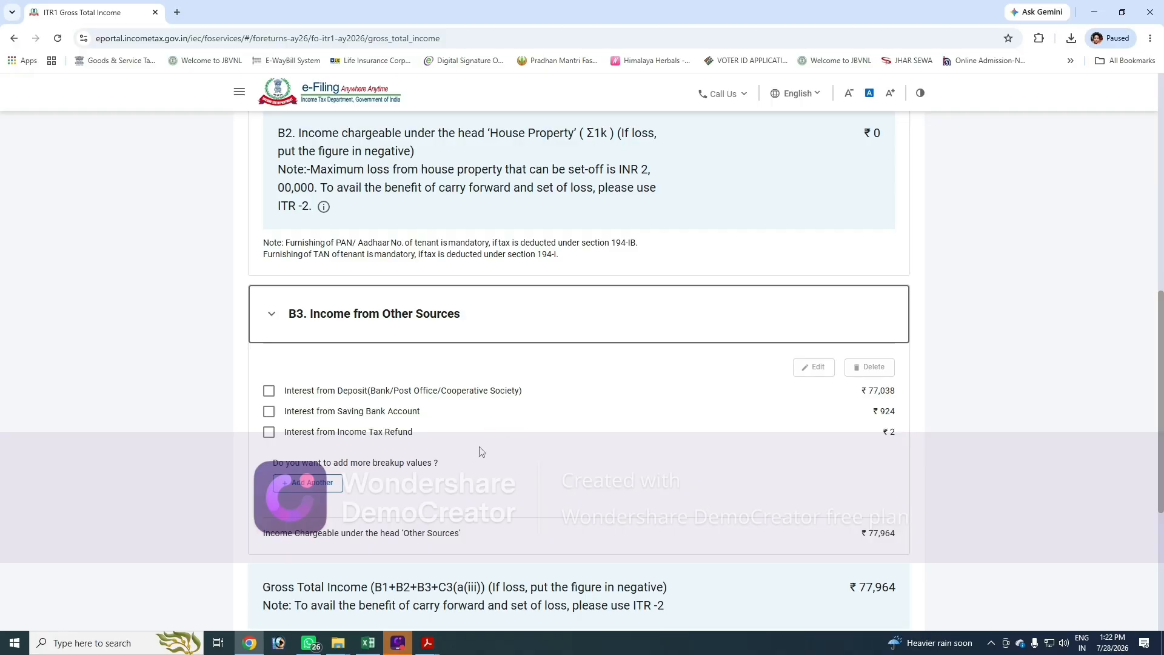
pyautogui.click(312, 483)
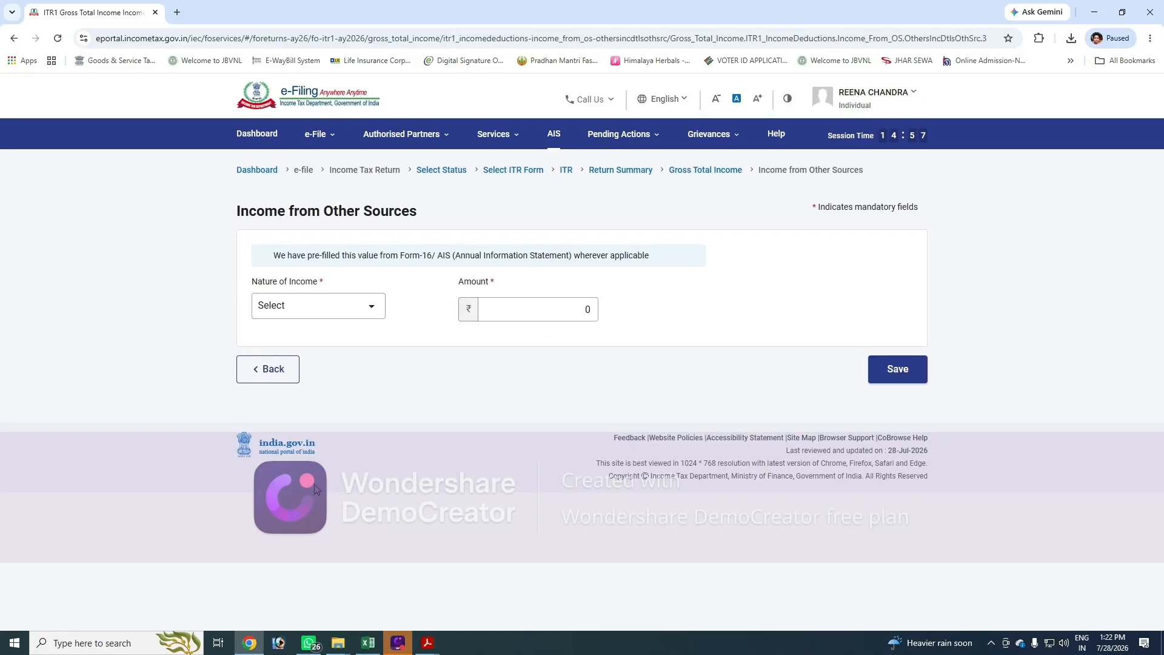
pyautogui.click(307, 307)
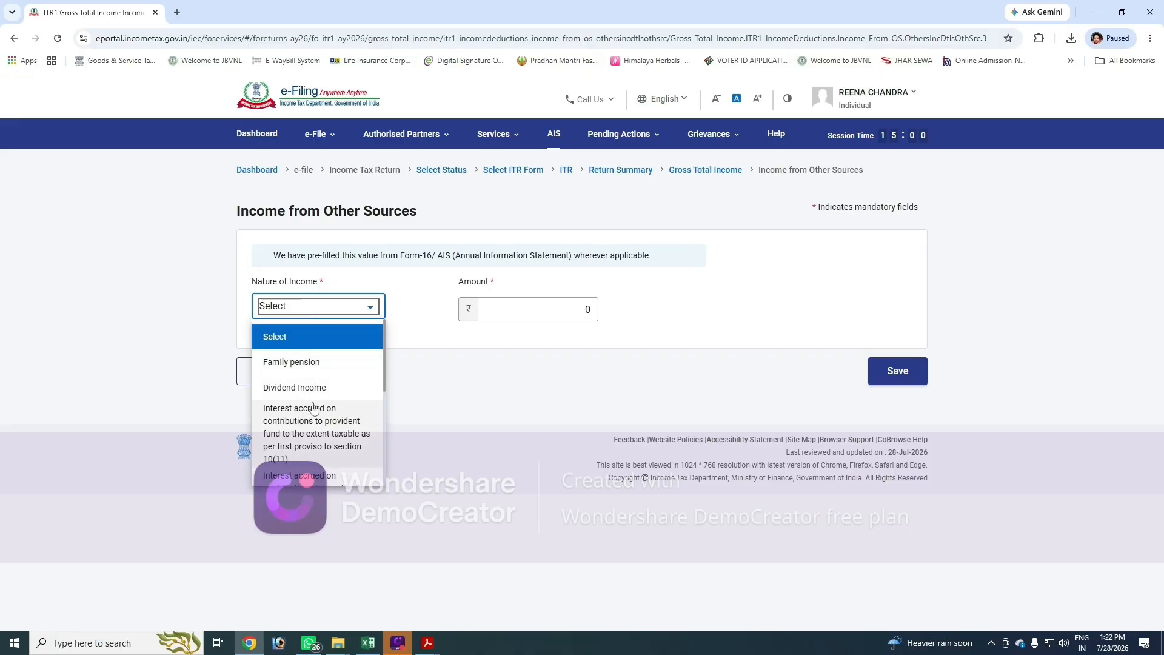
pyautogui.scroll(-5, 313, 408)
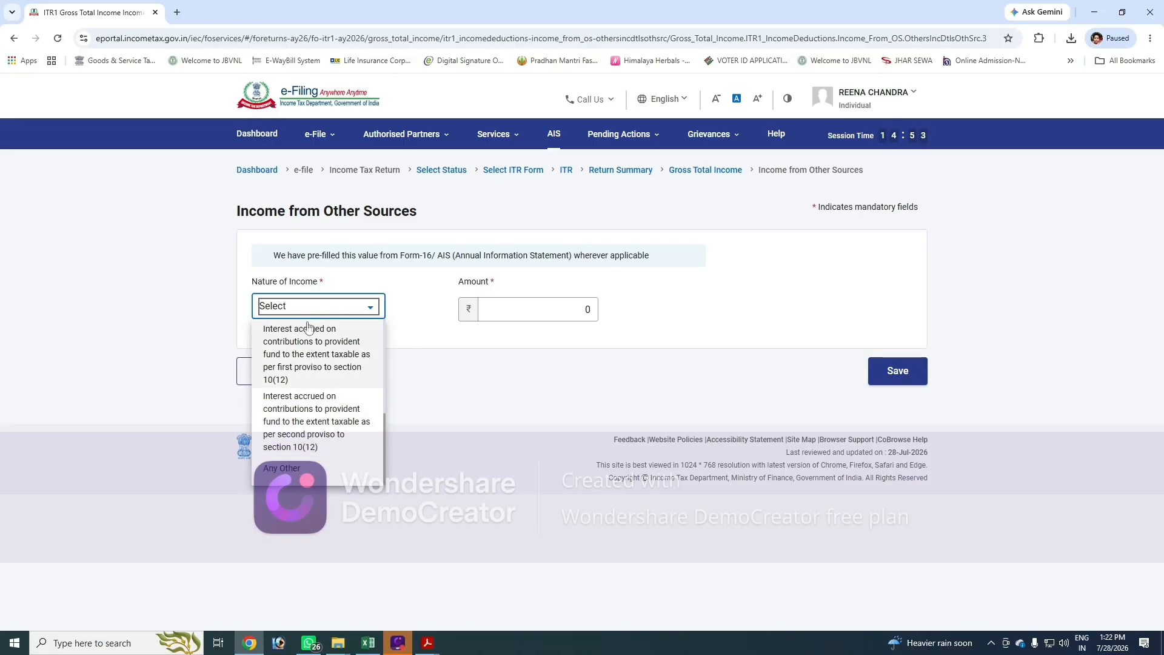
pyautogui.click(305, 479)
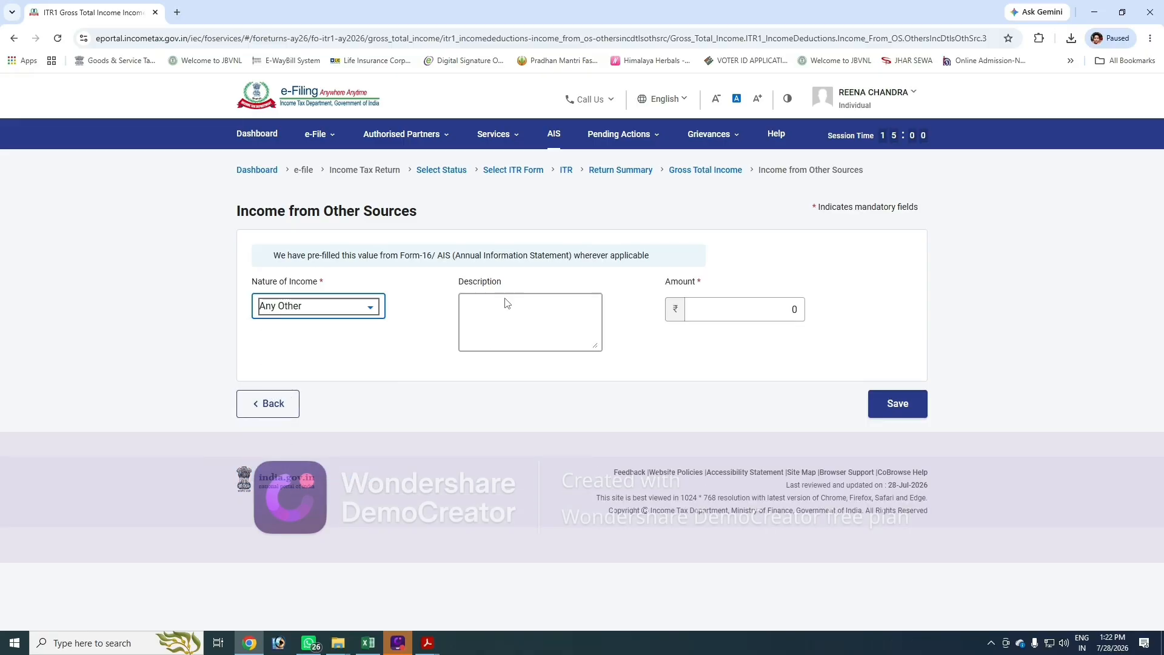
# Step: Enter 436298 as the amount and MICELLANEOUS WORK as the description of the other income, and save the entry
pyautogui.click(474, 310)
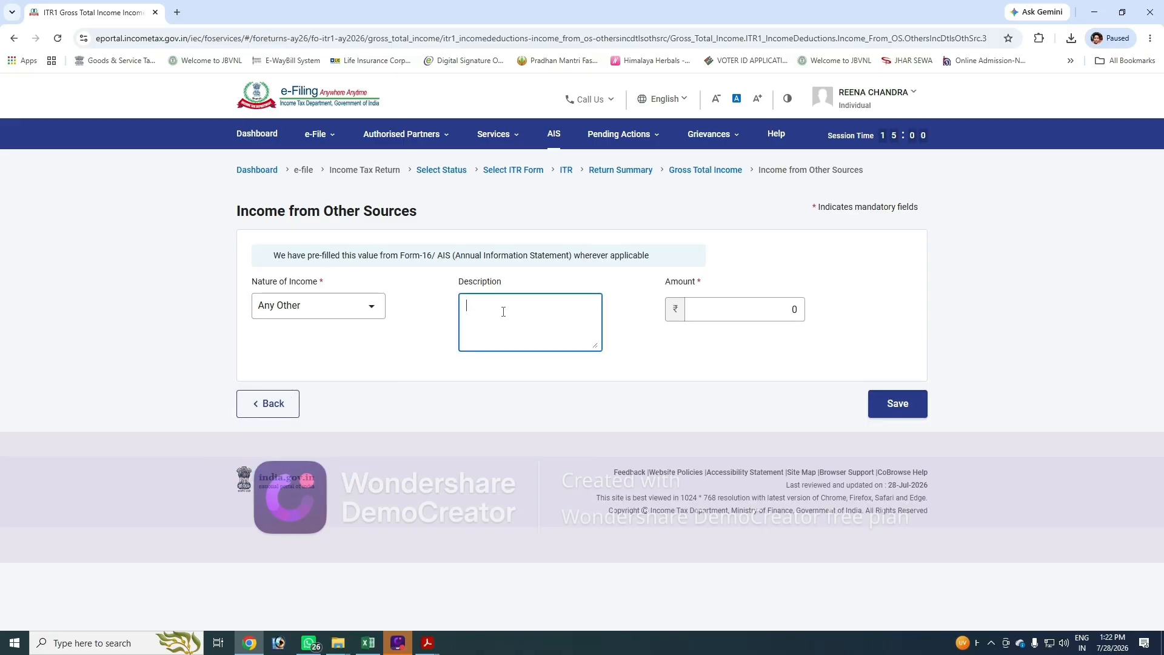
pyautogui.click(793, 305)
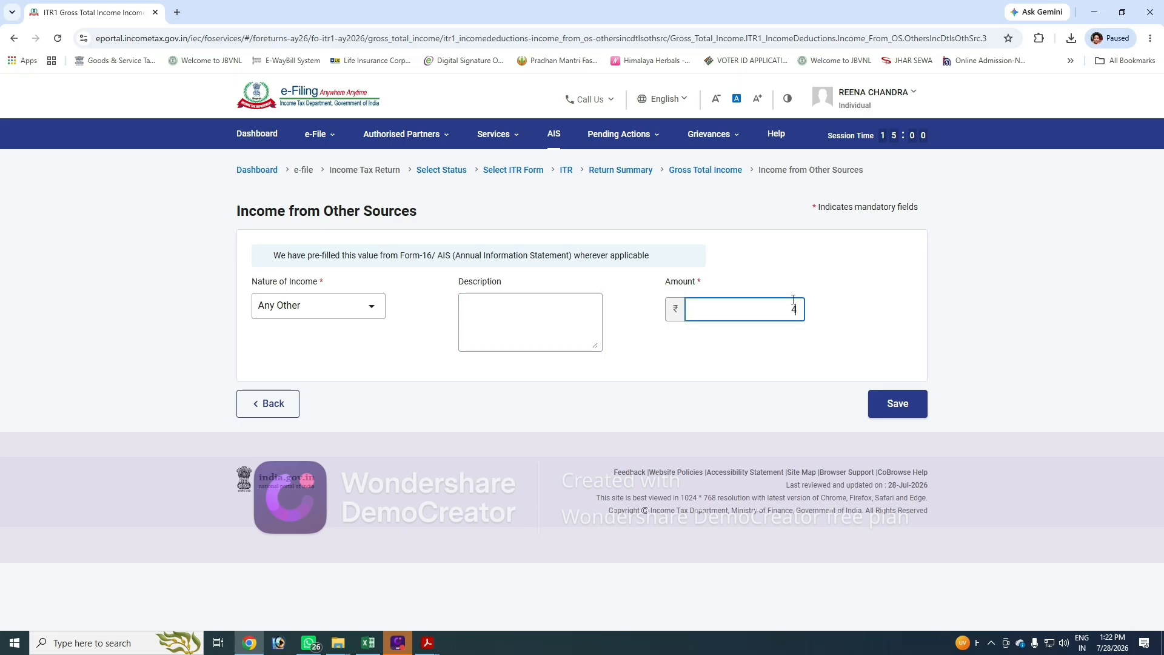
pyautogui.write('436298')
pyautogui.press('Tab')
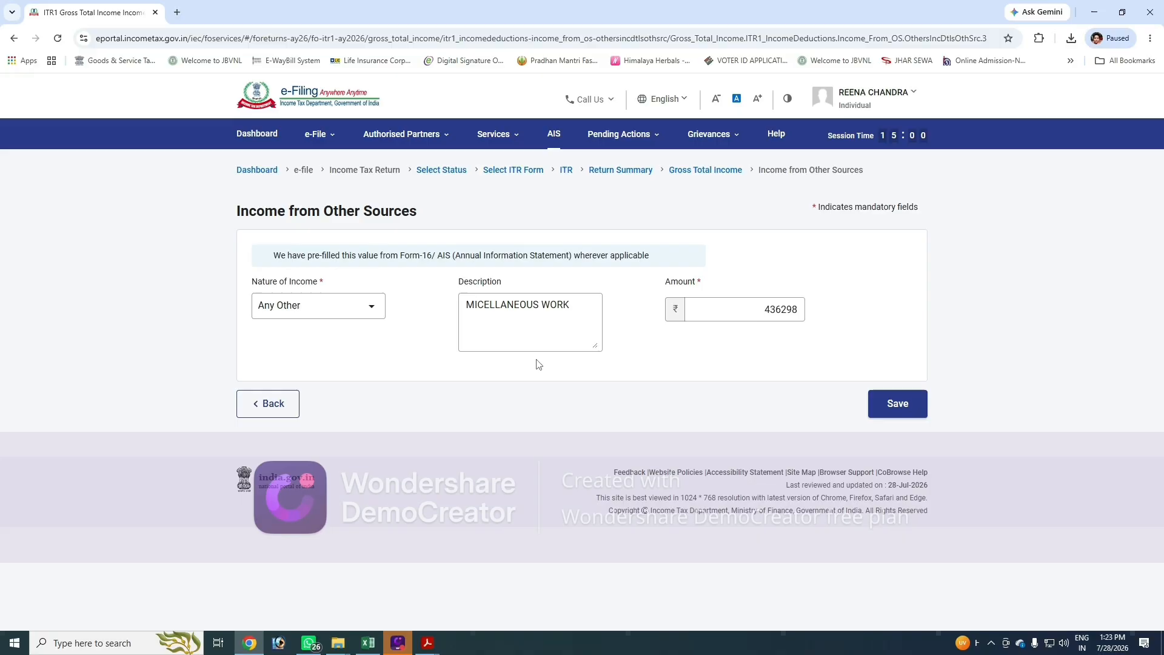
pyautogui.click(486, 325)
pyautogui.click(898, 403)
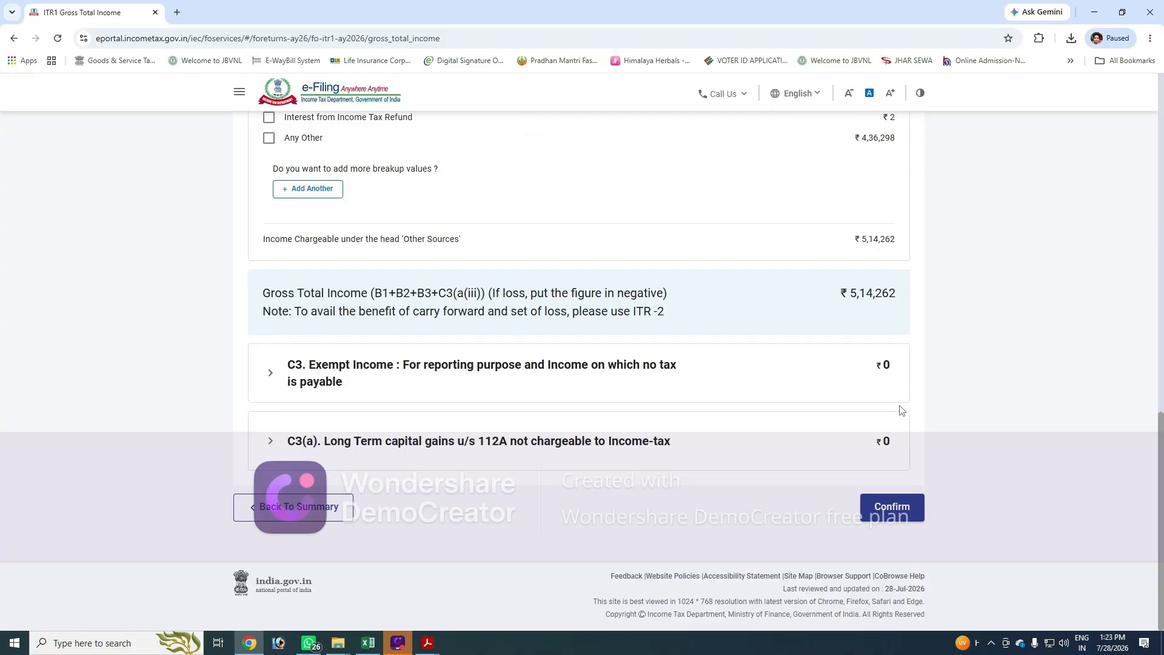
# Step: Check the exempt income and section 112A long-term capital gains sections, and confirm the Gross Total Income schedule
pyautogui.scroll(1, 519, 251)
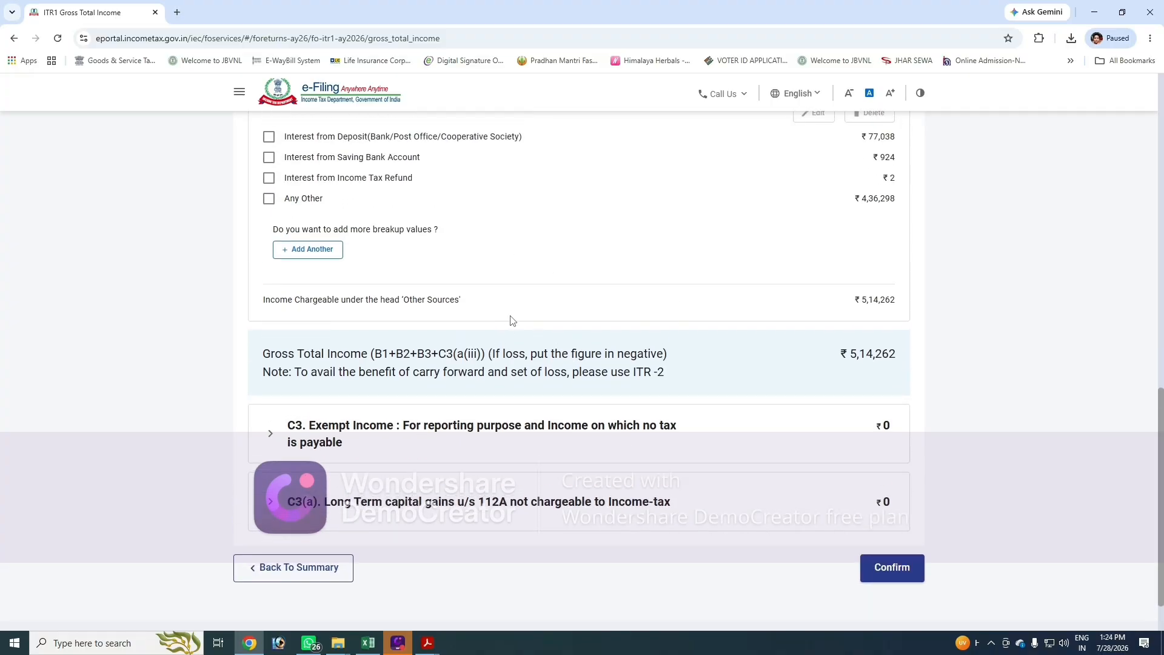
pyautogui.click(527, 451)
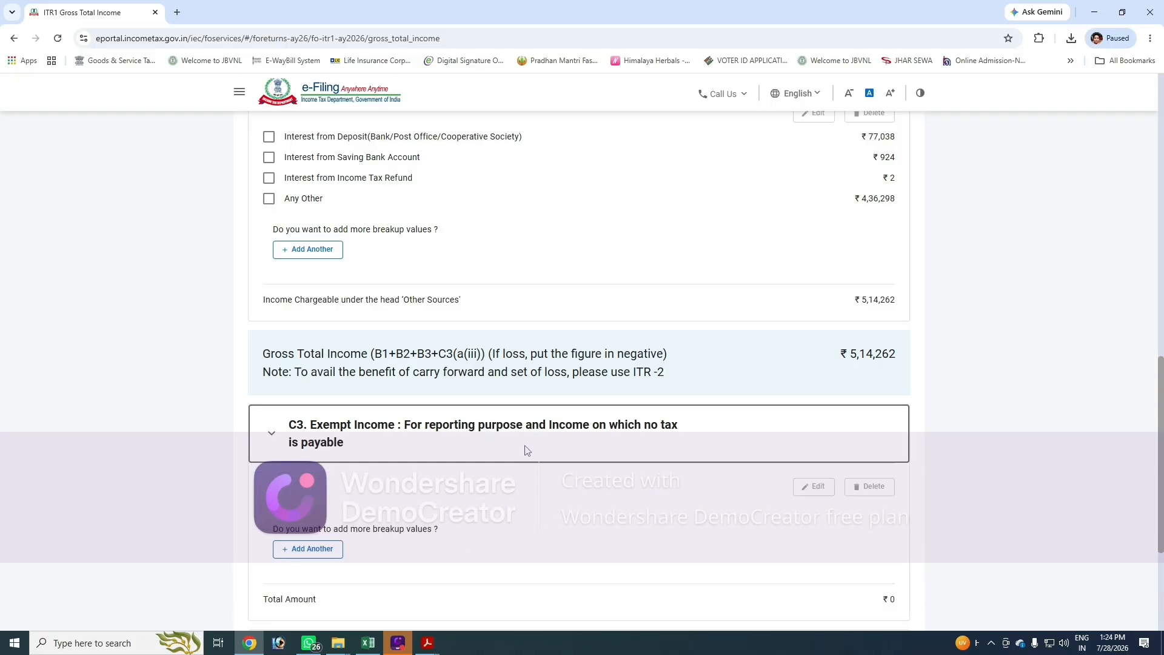
pyautogui.scroll(-1, 479, 454)
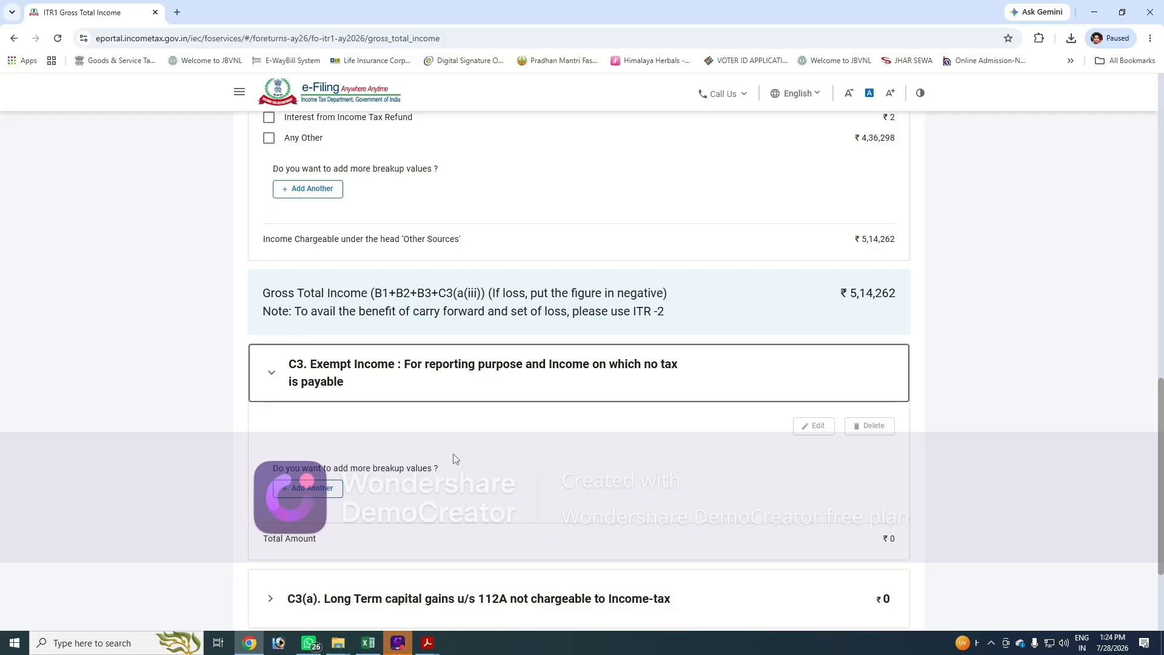
pyautogui.scroll(-3, 455, 459)
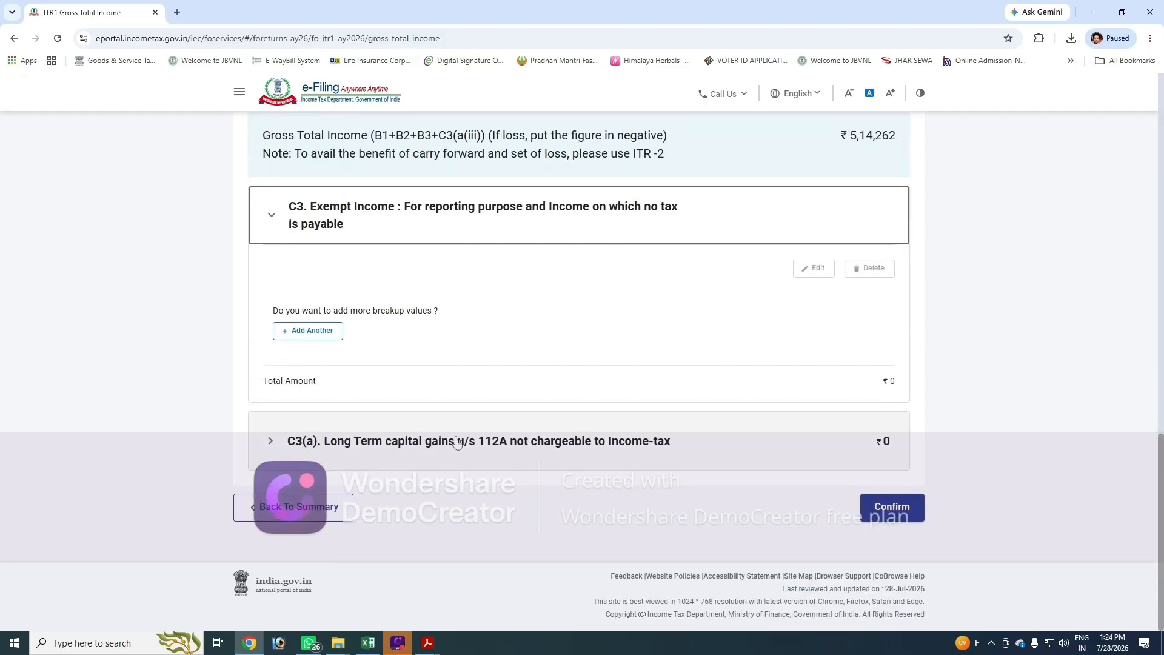
pyautogui.click(374, 452)
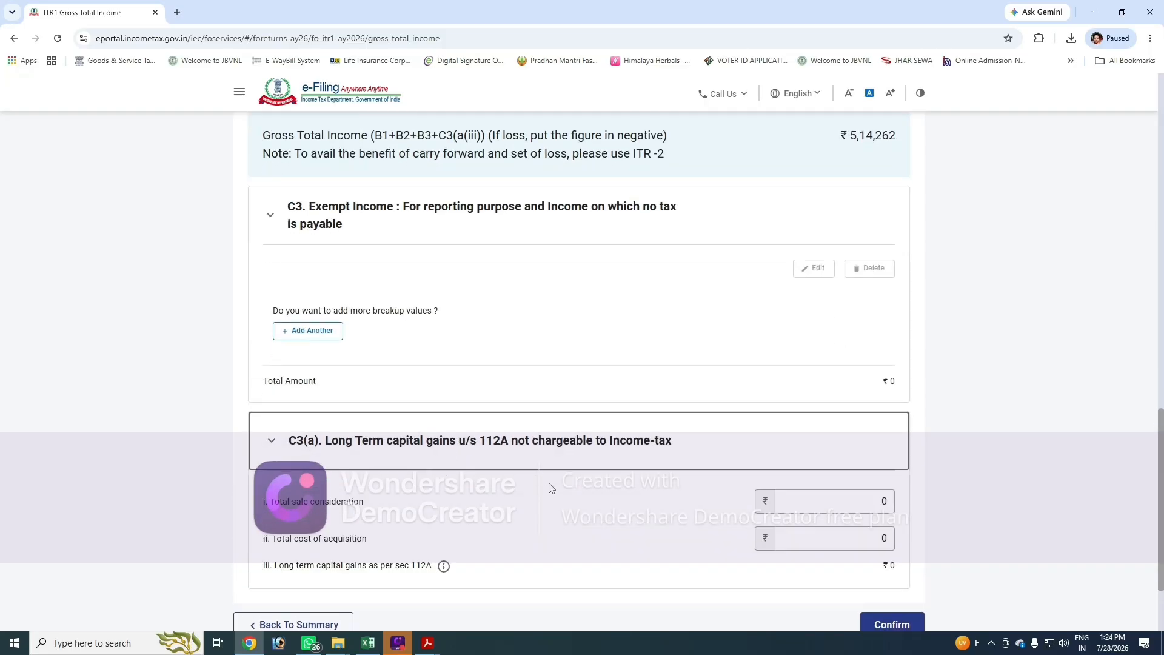
pyautogui.scroll(-2, 599, 509)
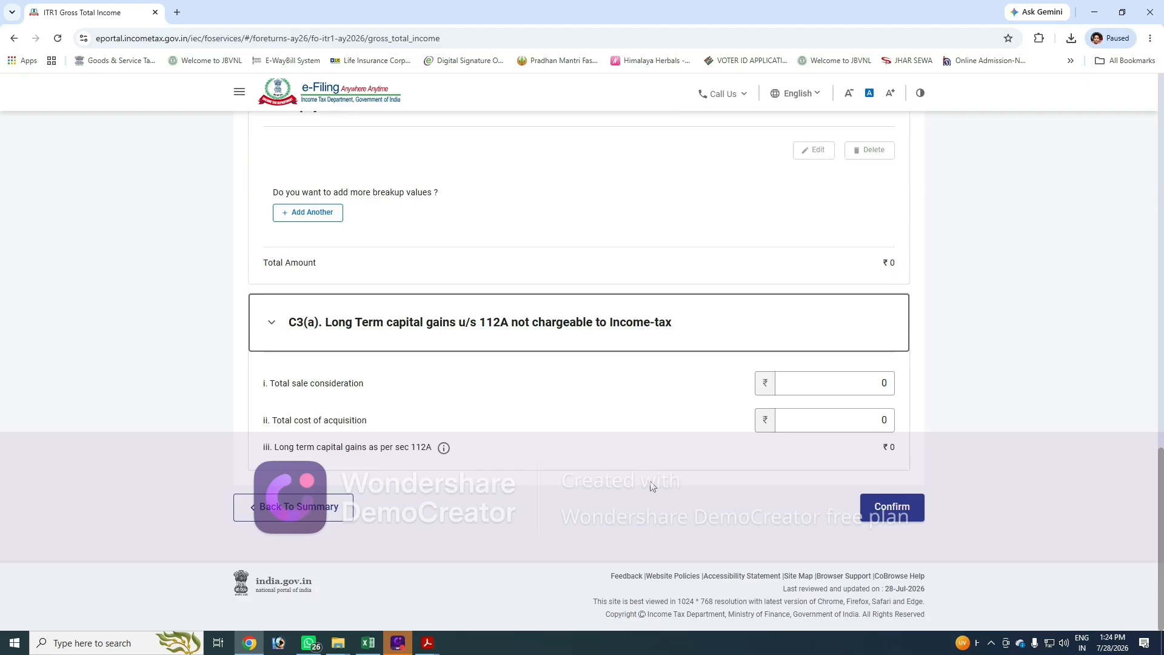
pyautogui.click(906, 515)
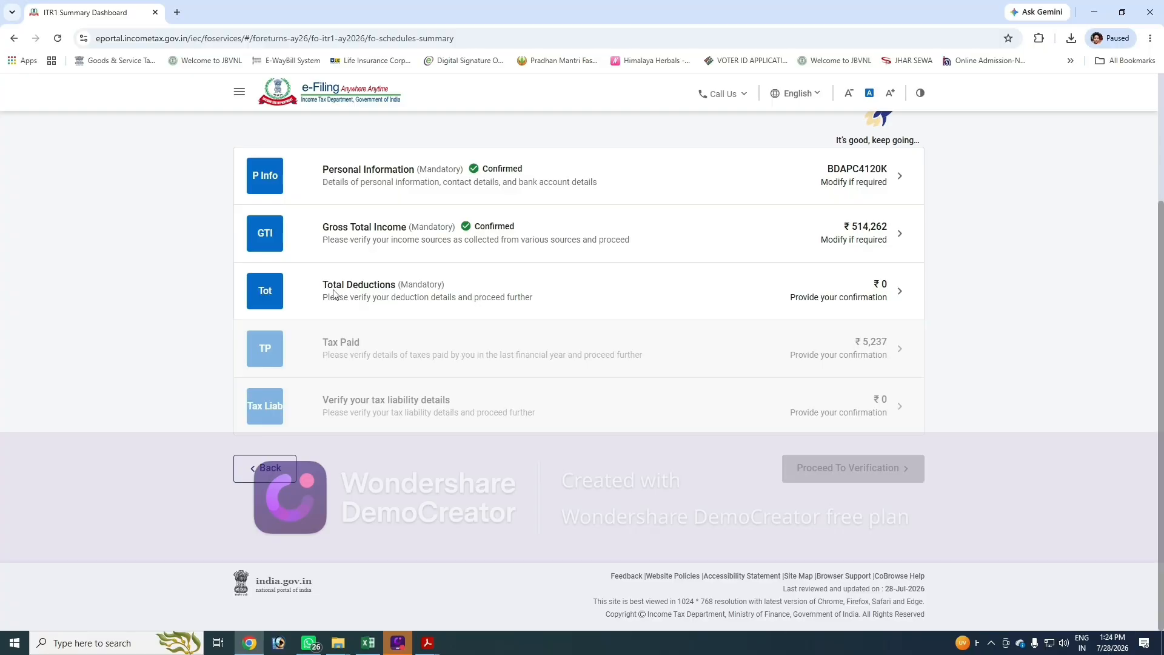
# Step: Review the Total Deductions schedule and confirm it without adding any deduction
pyautogui.click(452, 295)
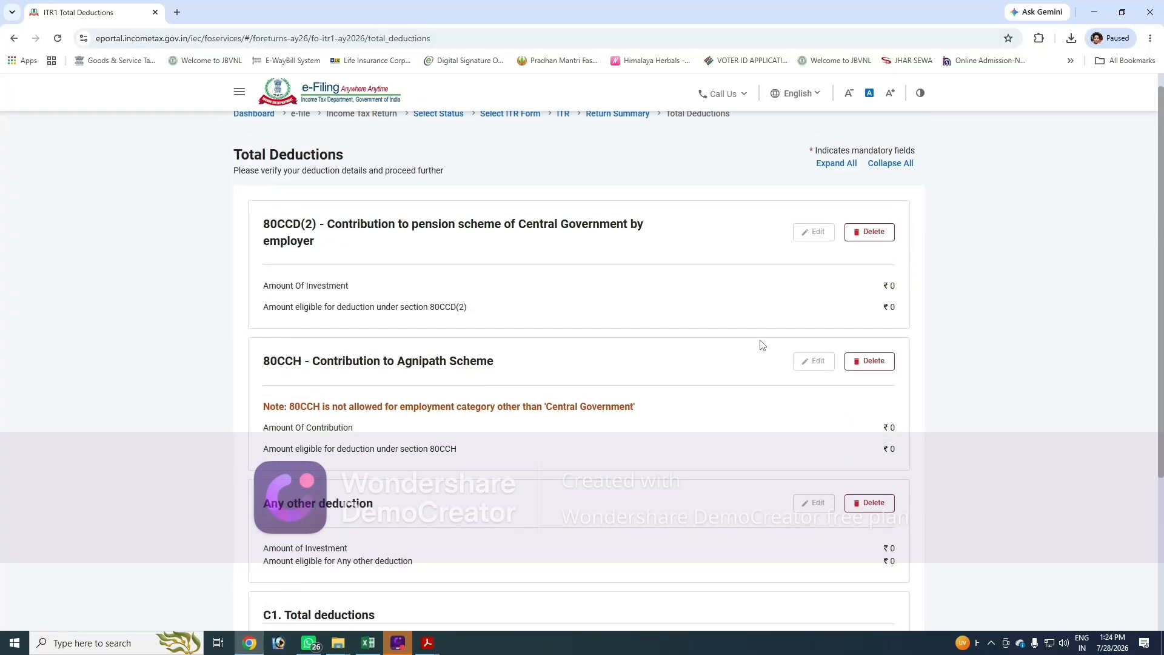
pyautogui.scroll(-3, 762, 345)
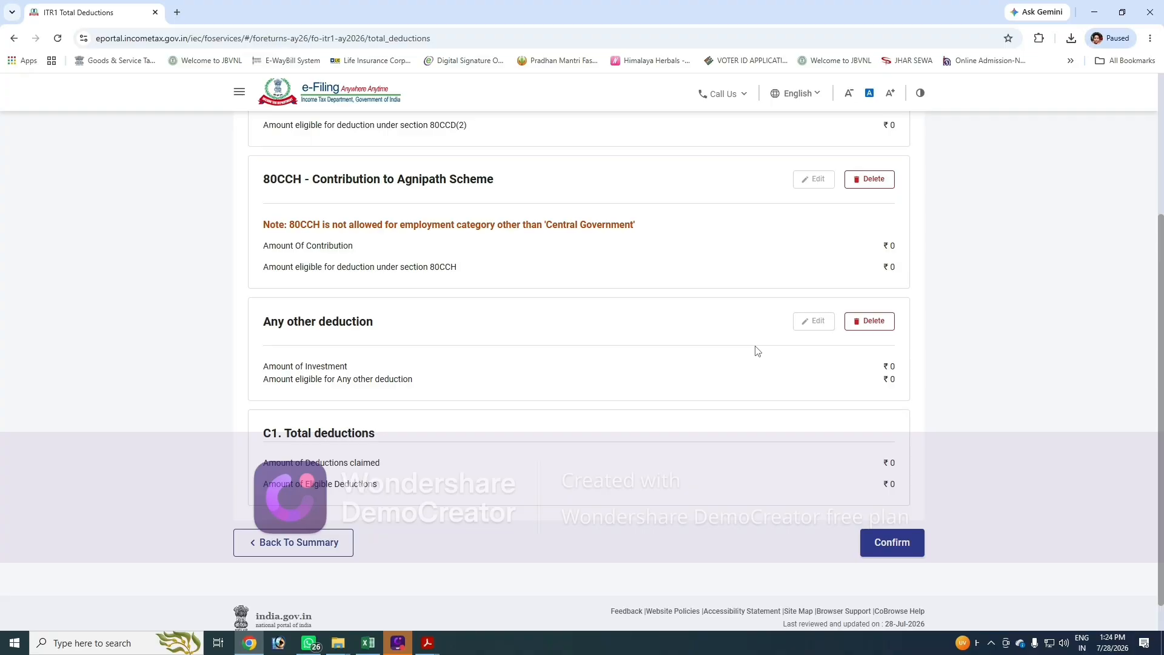
pyautogui.click(893, 546)
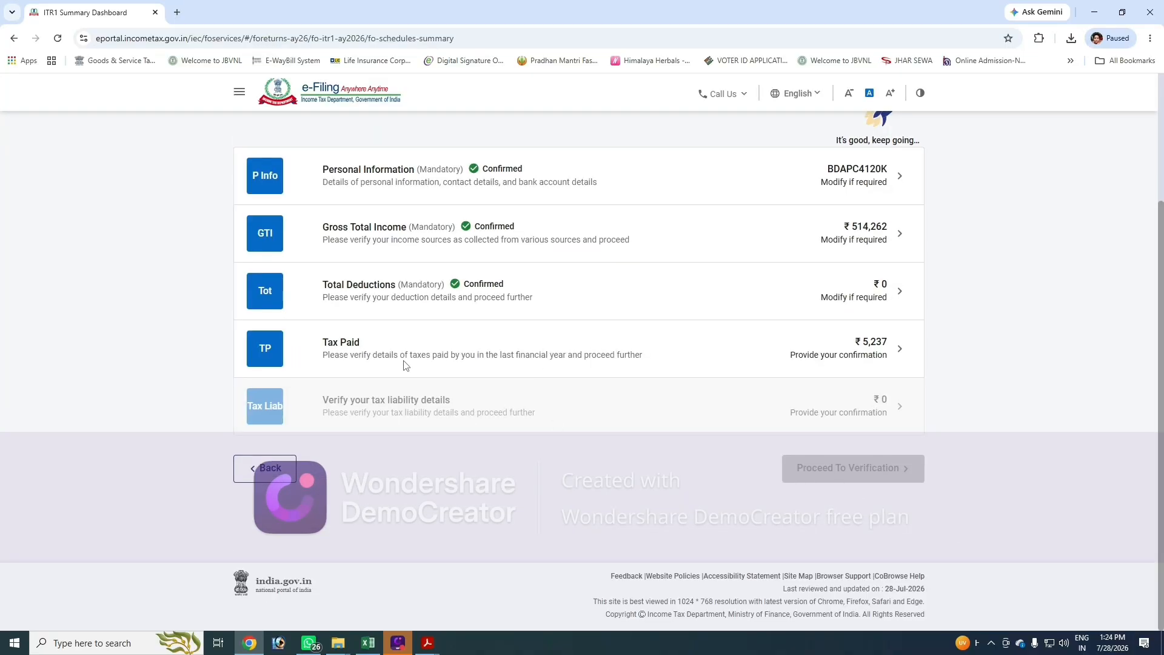
# Step: In Tax Paid, expand Schedules TDS1 and TDS2, open the Punjab National Bank entry for editing, check its details and save it
pyautogui.click(409, 344)
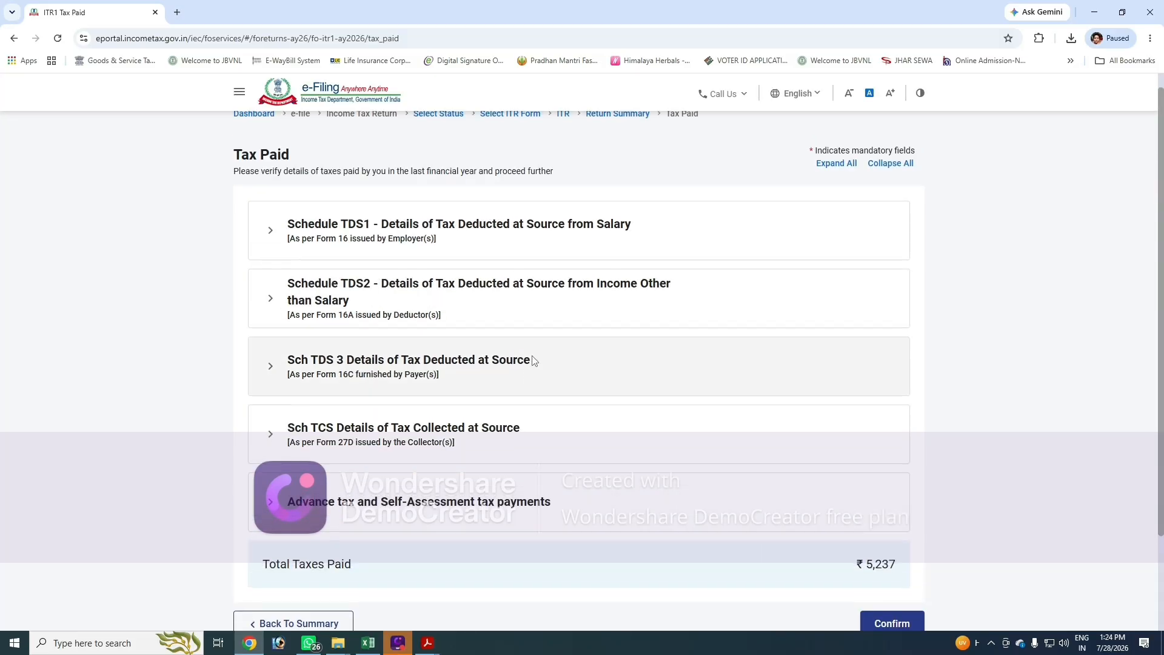
pyautogui.click(468, 253)
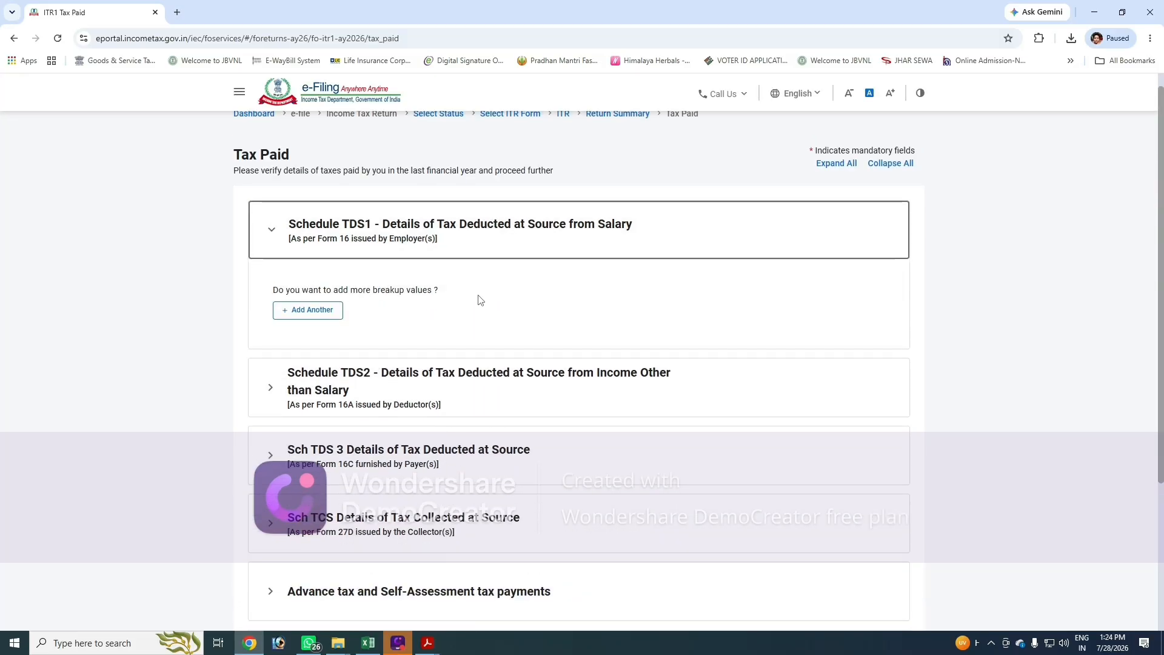
pyautogui.click(488, 379)
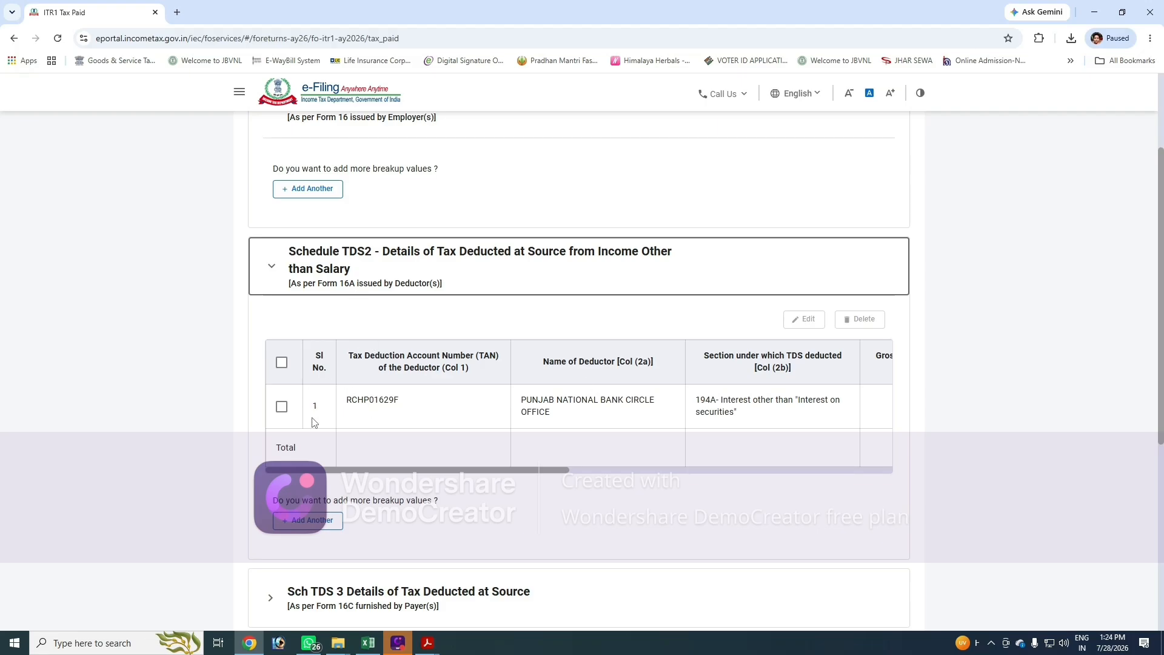
pyautogui.click(282, 407)
pyautogui.click(811, 327)
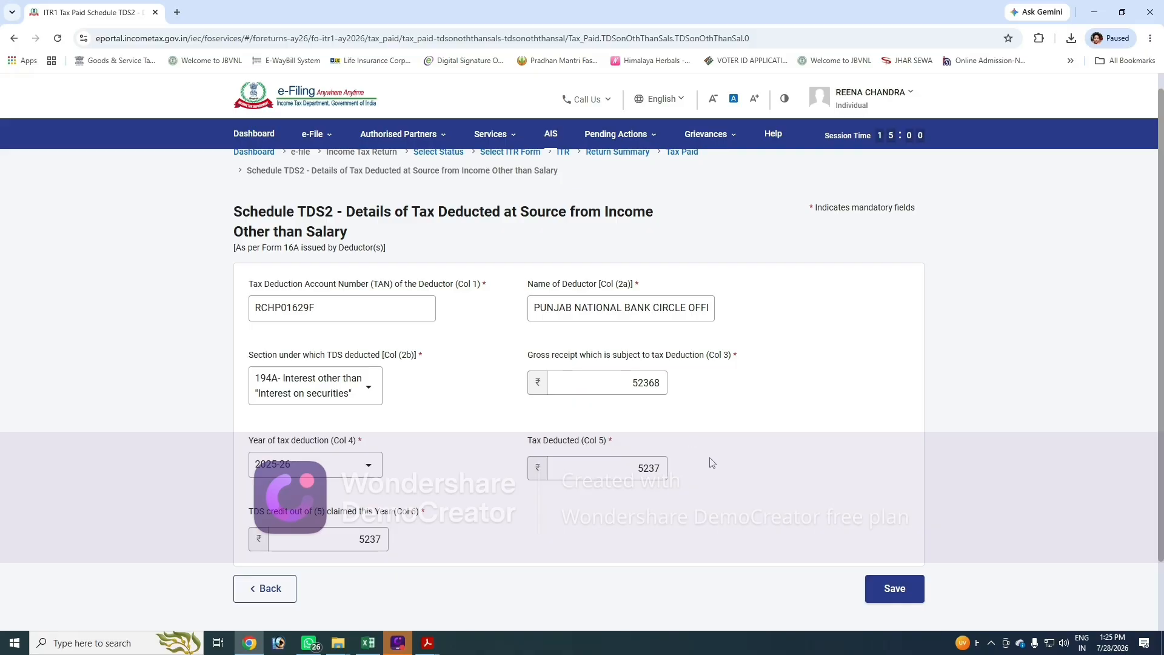
pyautogui.click(890, 591)
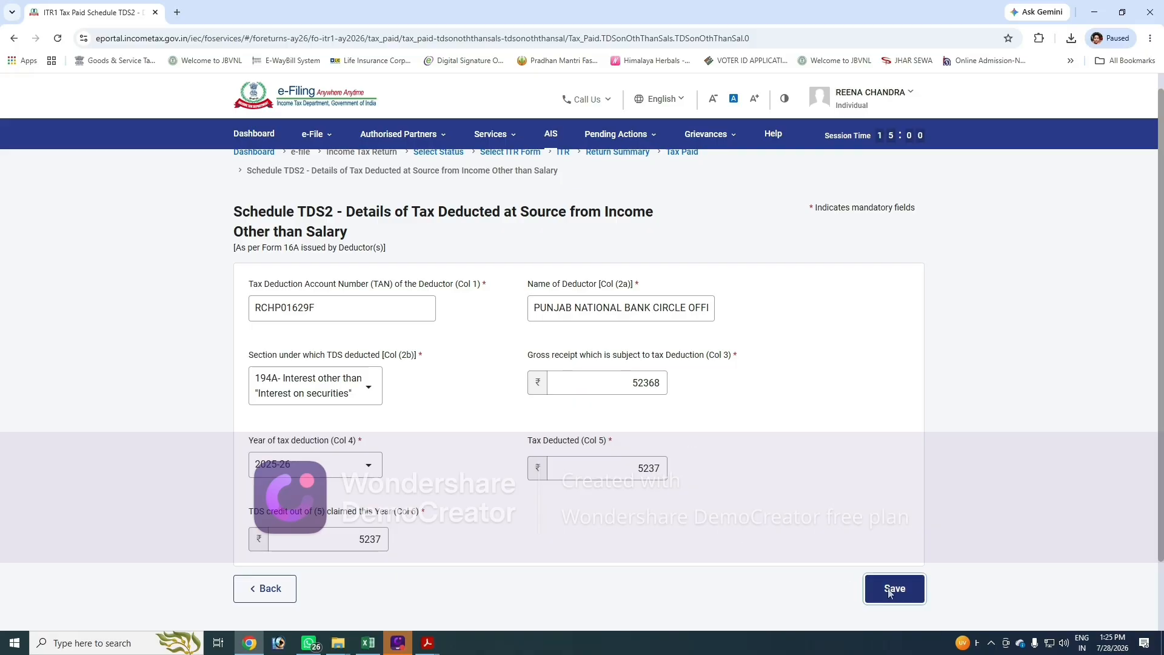
# Step: Expand the TDS 3, TCS, and advance and self-assessment tax sections to check them, and confirm the Tax Paid schedule
pyautogui.click(527, 362)
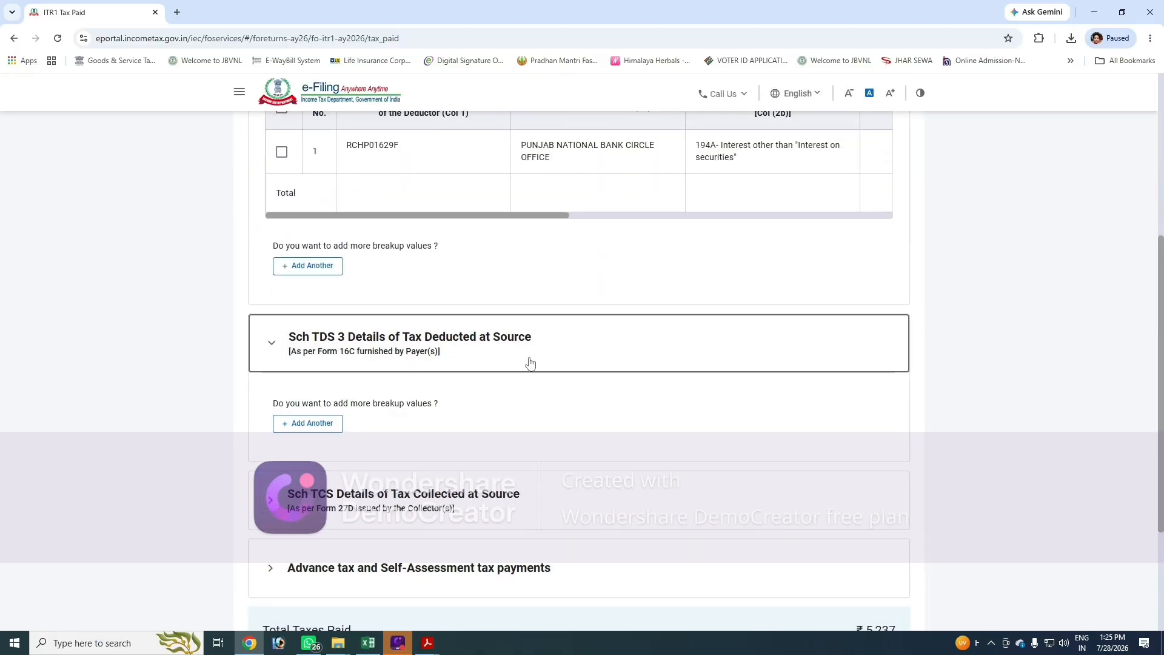
pyautogui.scroll(-3, 539, 364)
pyautogui.click(559, 339)
pyautogui.click(603, 461)
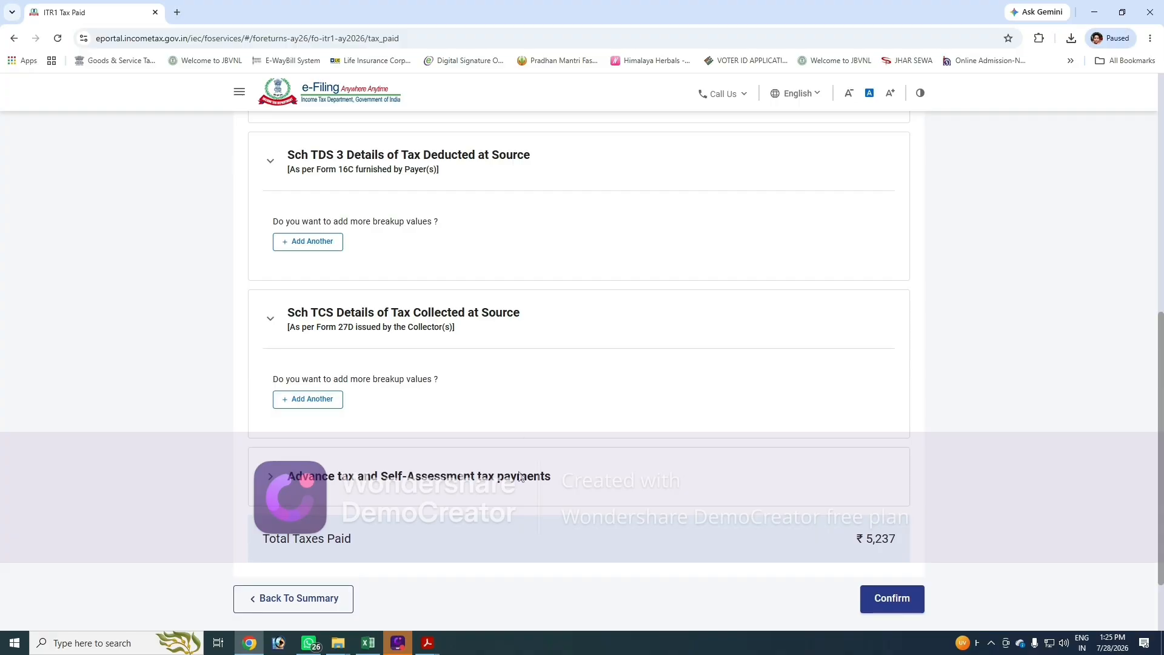
pyautogui.scroll(-2, 603, 445)
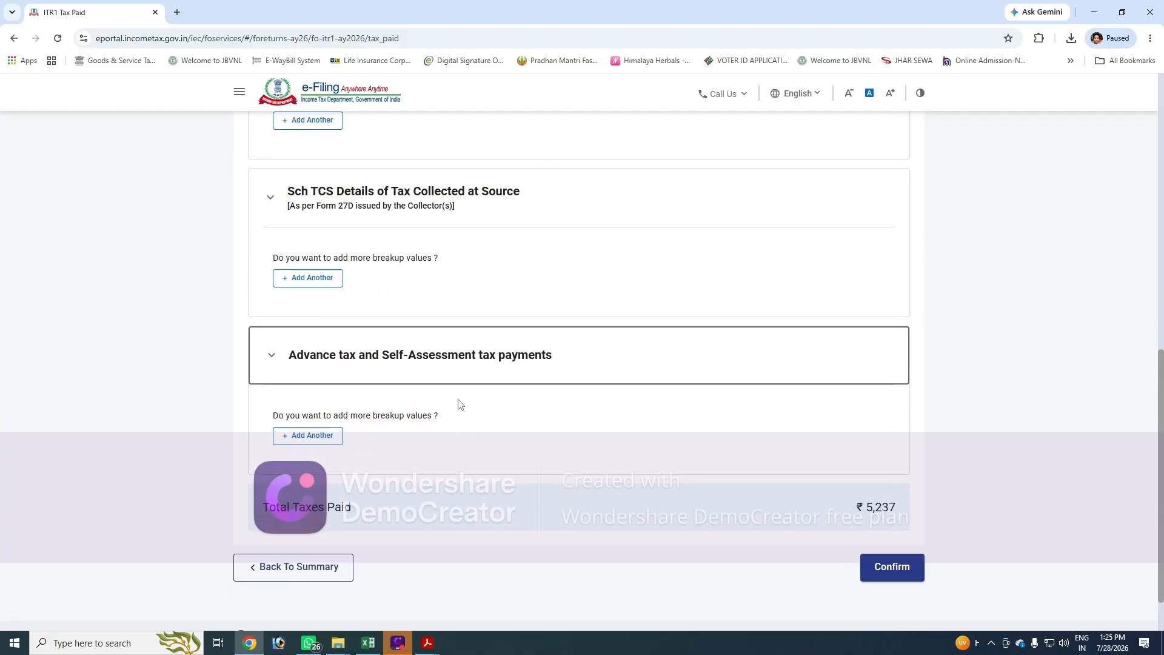
pyautogui.click(893, 573)
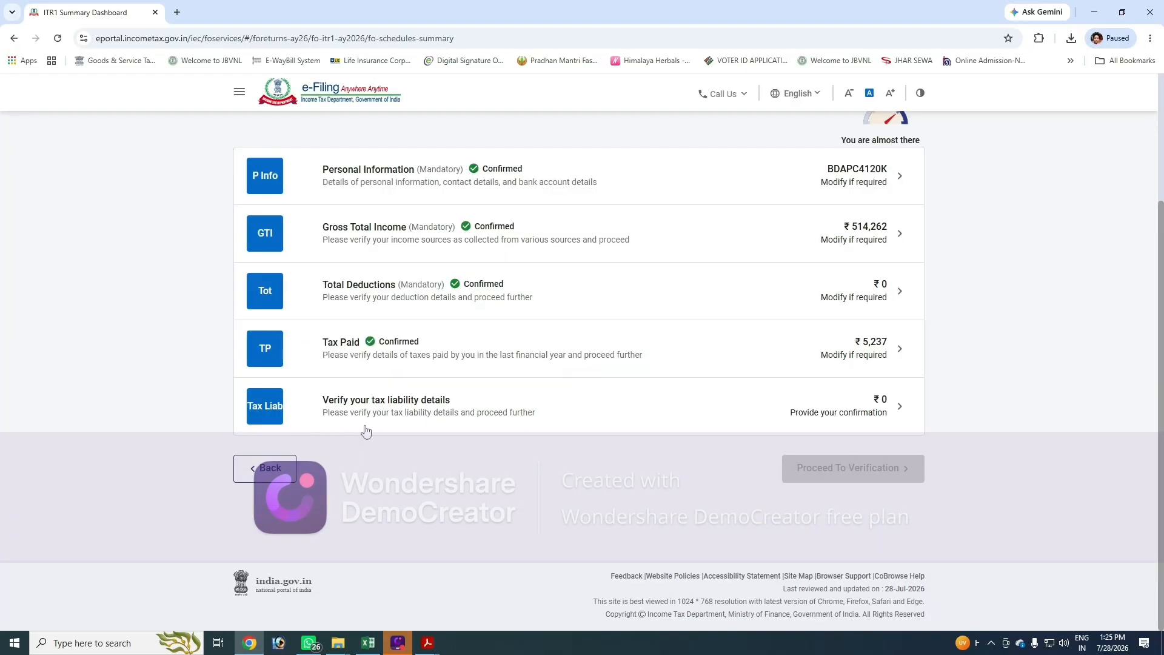
# Step: Open the tax liability details, review the computations of income, tax payable, interest and fees, and confirm the schedule
pyautogui.click(474, 423)
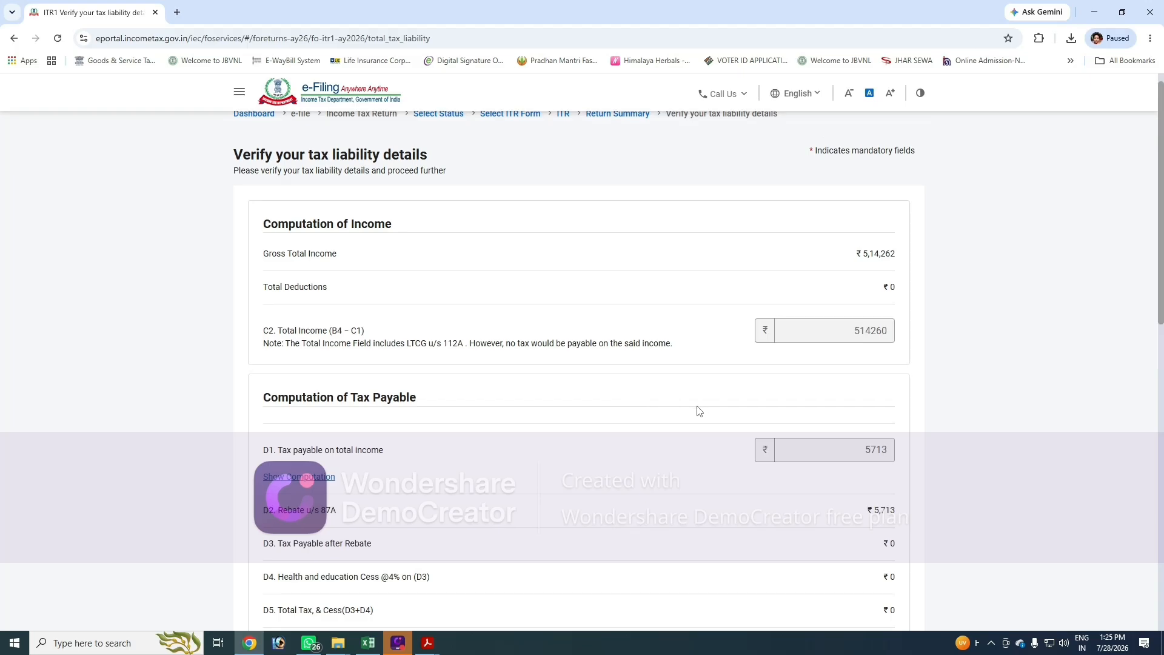
pyautogui.scroll(-10, 782, 409)
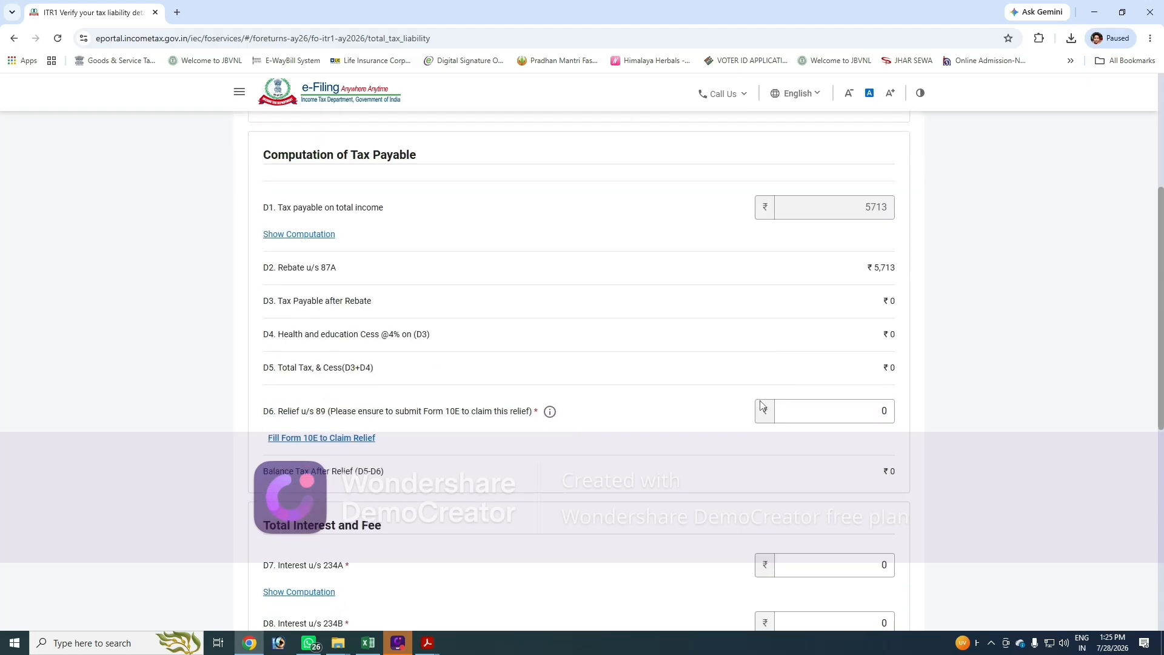
pyautogui.scroll(10, 762, 415)
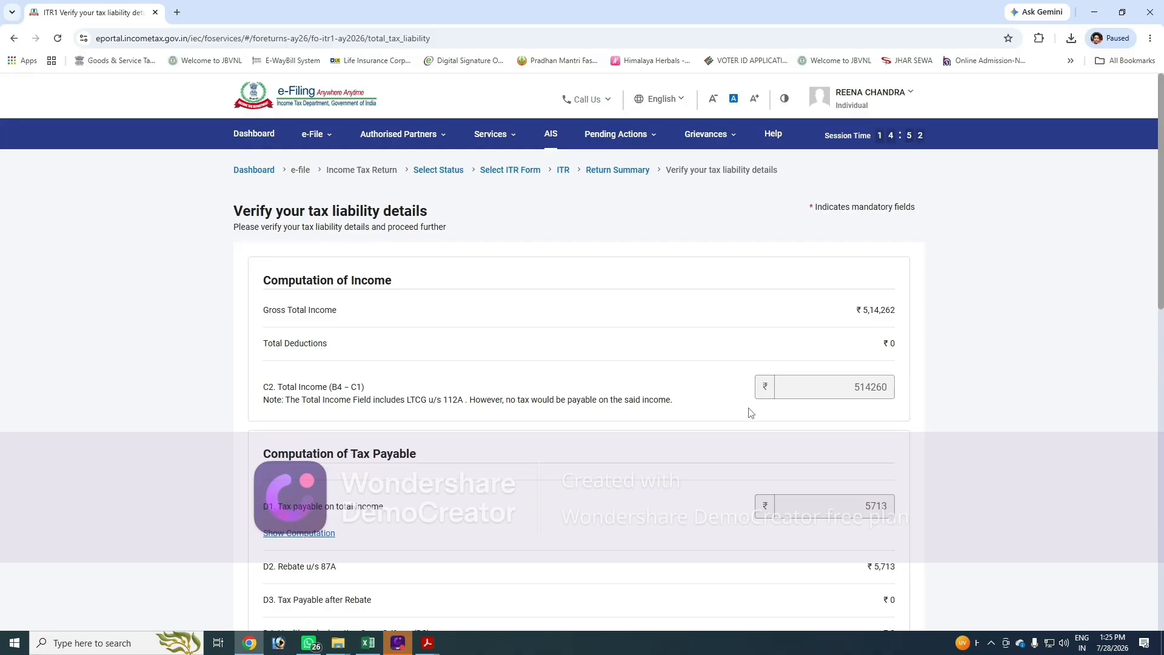
pyautogui.scroll(-6, 751, 413)
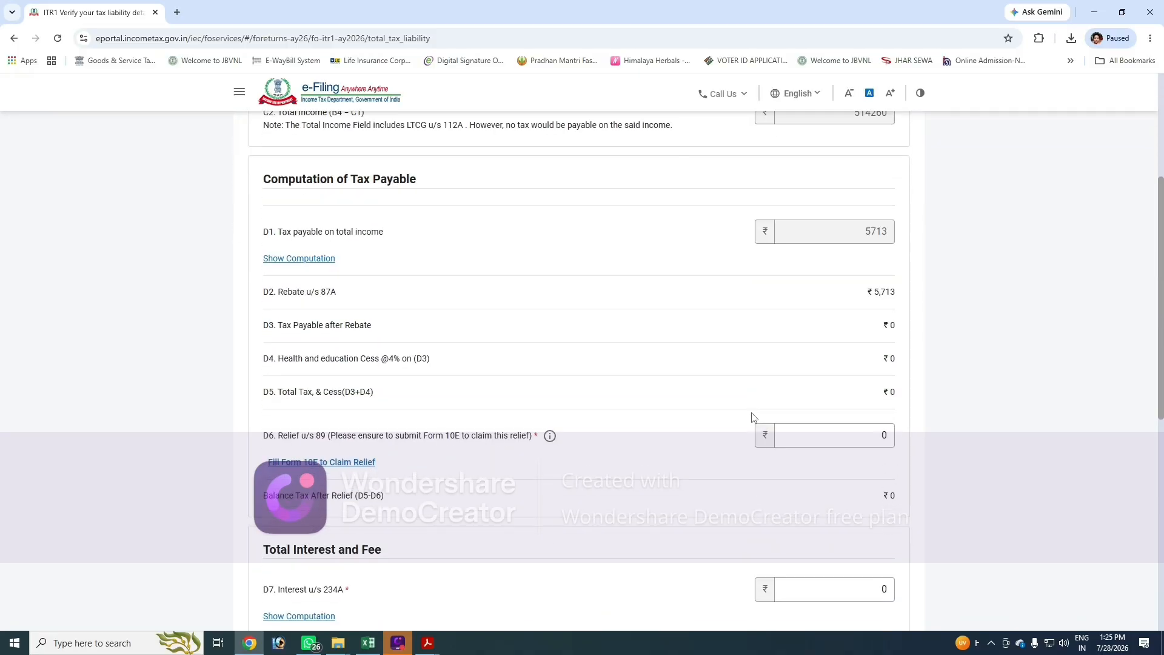
pyautogui.scroll(-4, 761, 415)
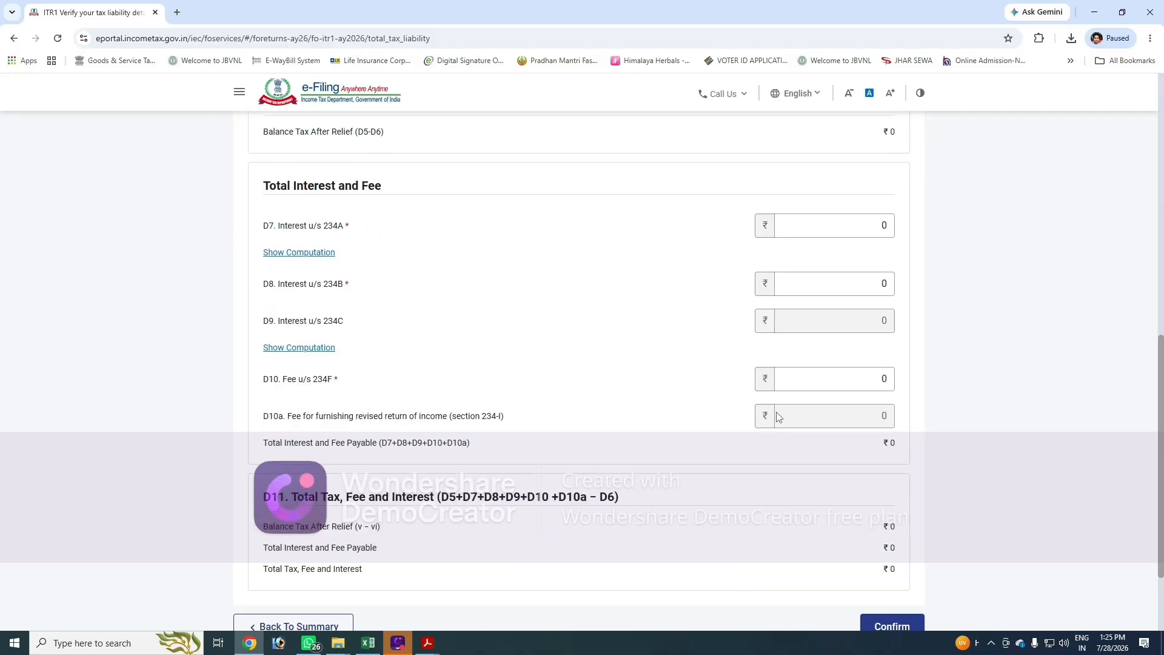
pyautogui.scroll(-2, 861, 364)
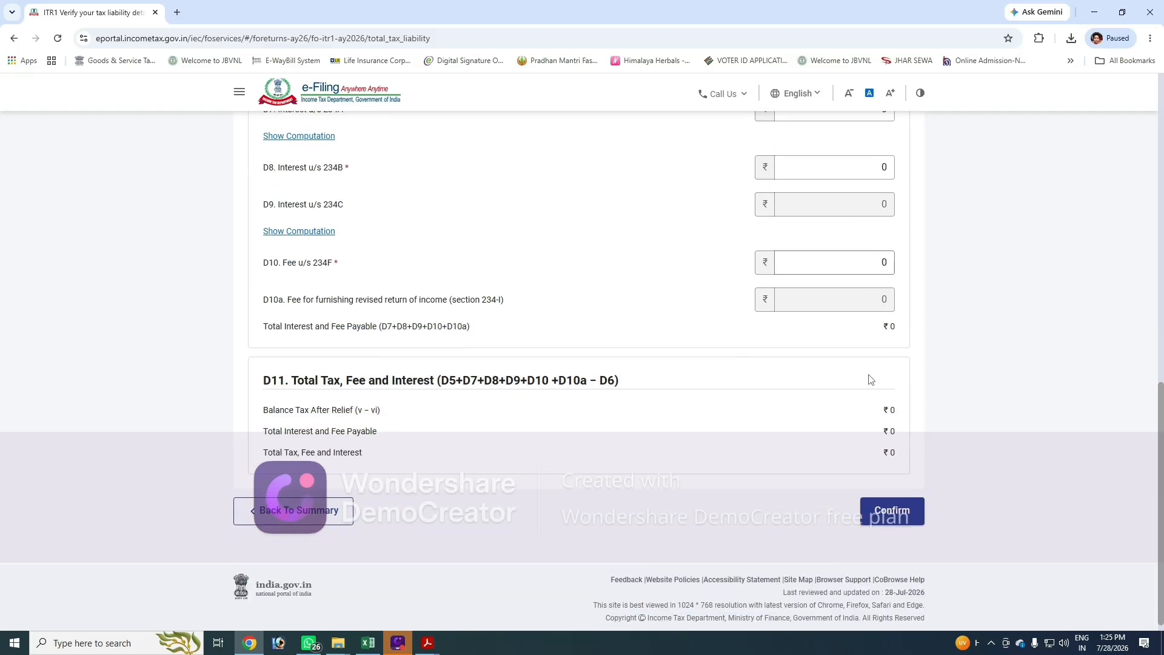
pyautogui.click(891, 507)
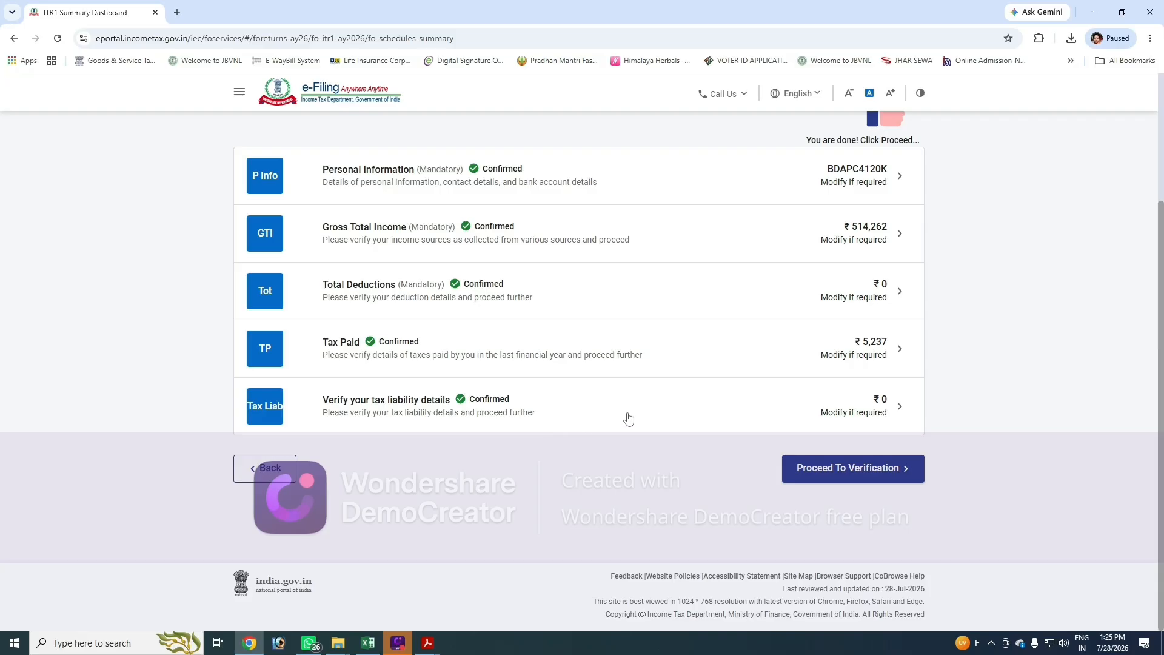
# Step: Proceed to verification and review the tax summary from the refund heading through to the Amount Payable/Refund section
pyautogui.click(824, 474)
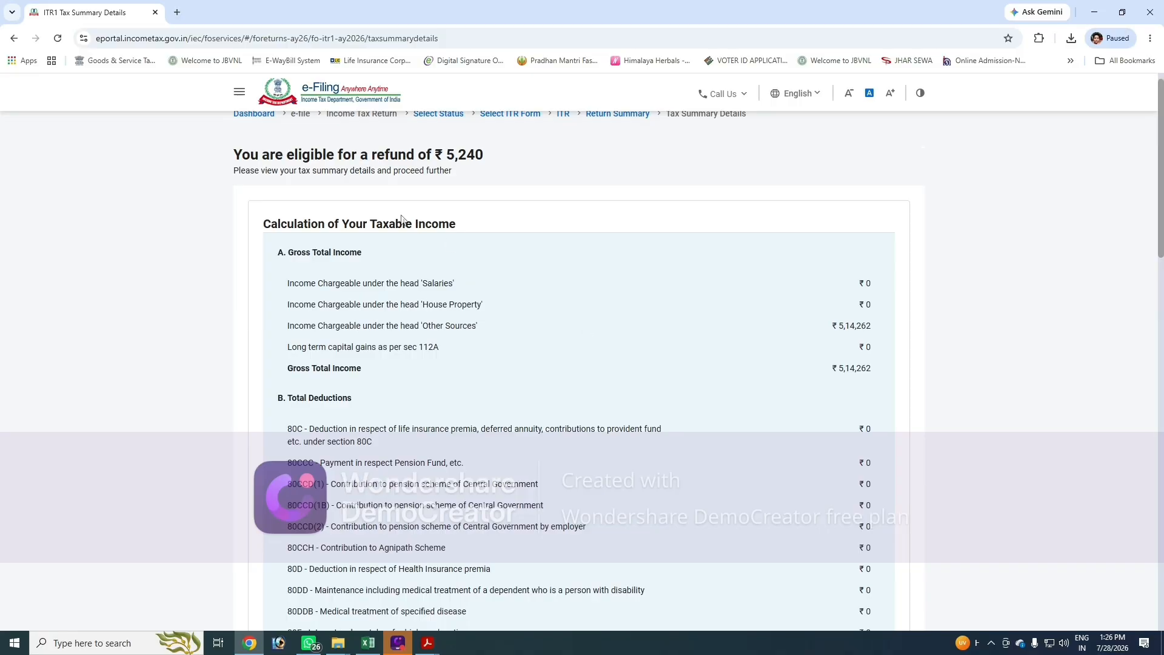
pyautogui.moveTo(235, 155); pyautogui.dragTo(470, 175)
pyautogui.click(451, 213)
pyautogui.moveTo(235, 156); pyautogui.dragTo(492, 158)
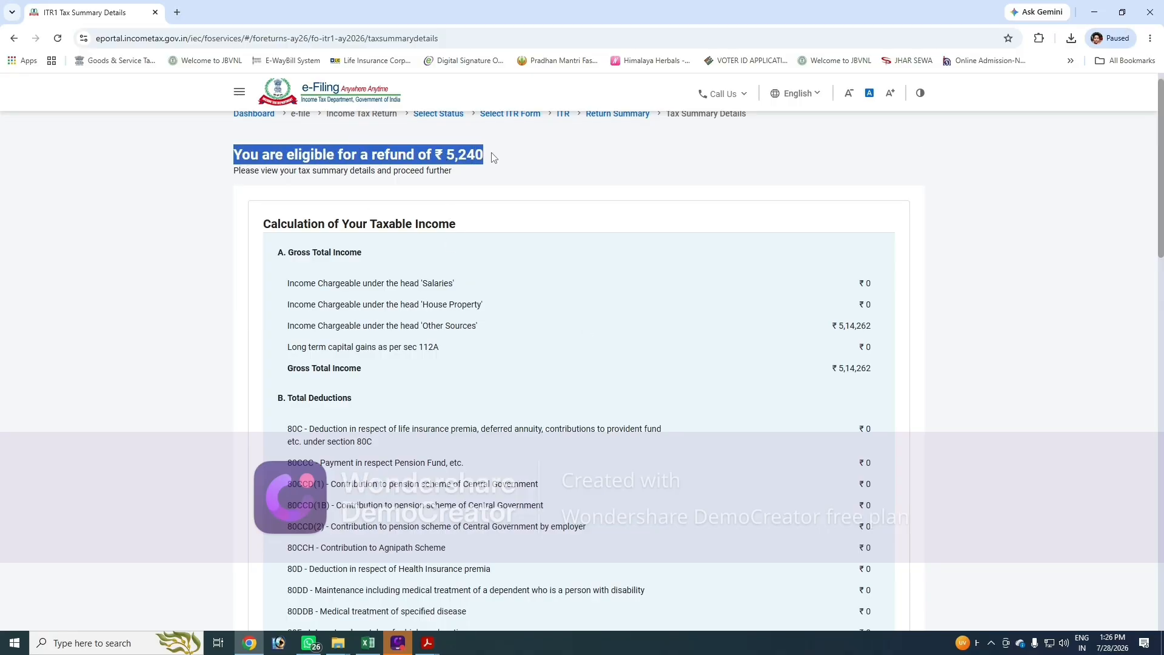
pyautogui.click(508, 160)
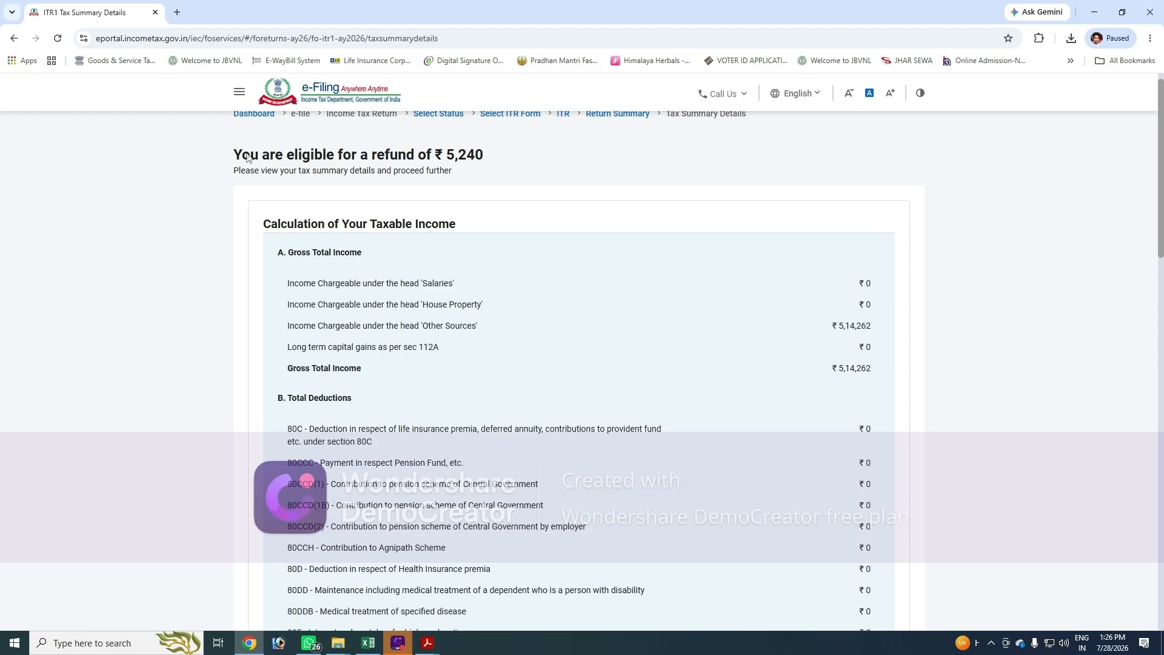
pyautogui.moveTo(234, 156); pyautogui.dragTo(509, 154)
pyautogui.click(511, 159)
pyautogui.scroll(-20, 664, 333)
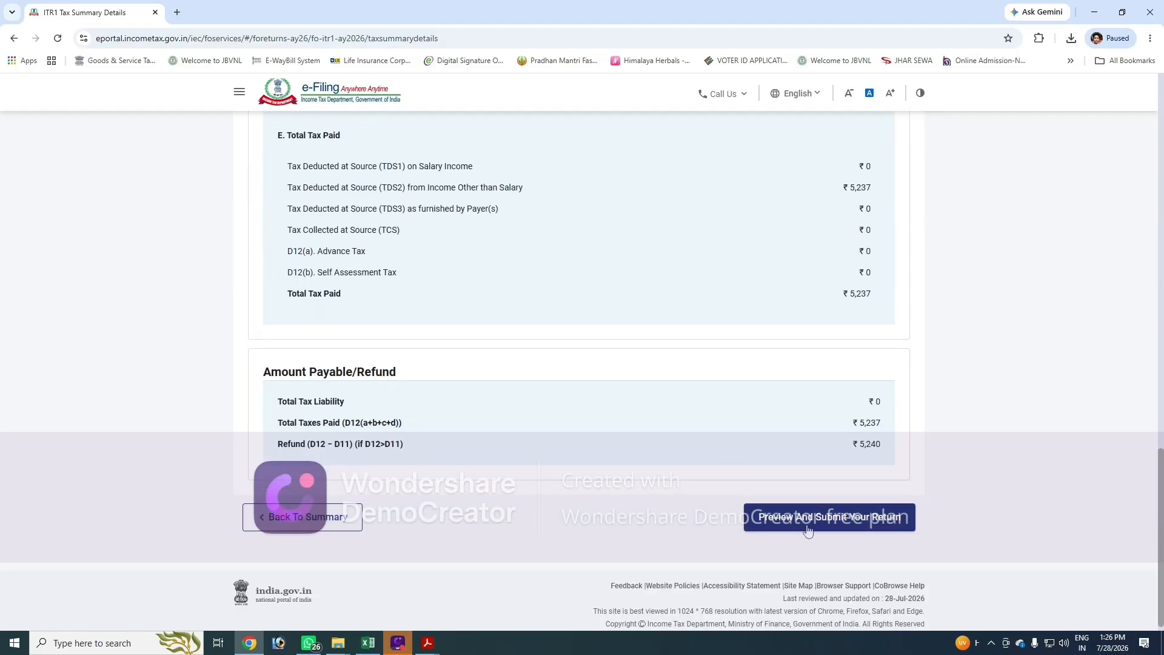
# Step: Open the return's preview and submission form, accept the declaration, enter the place, and proceed to validation
pyautogui.click(879, 527)
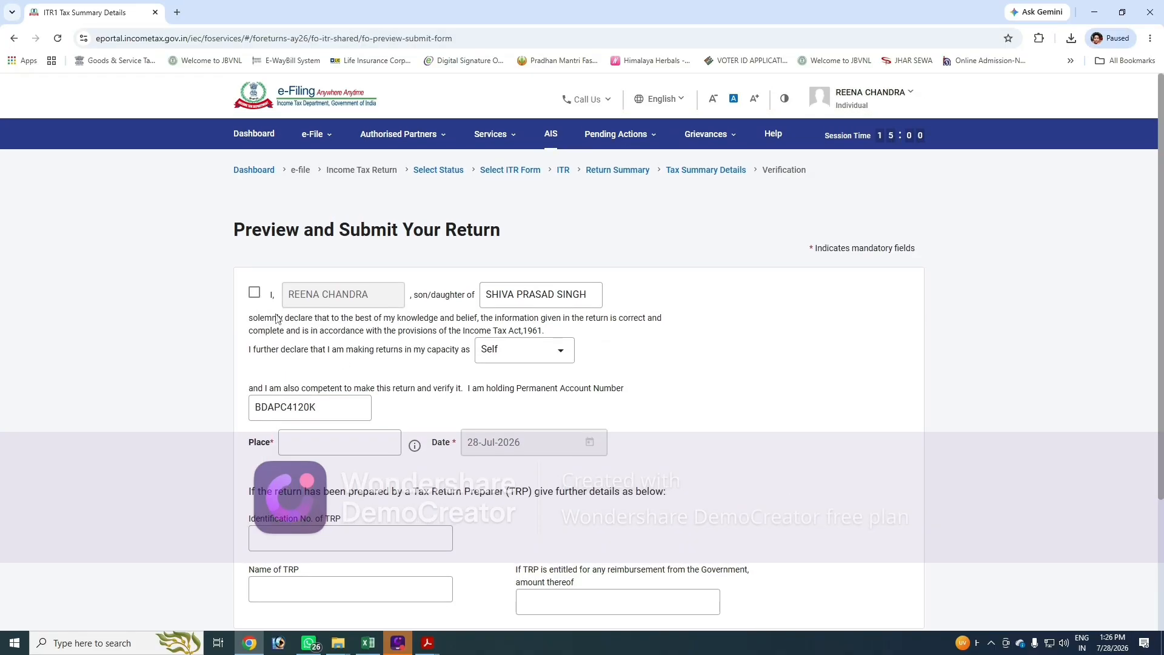
pyautogui.click(256, 295)
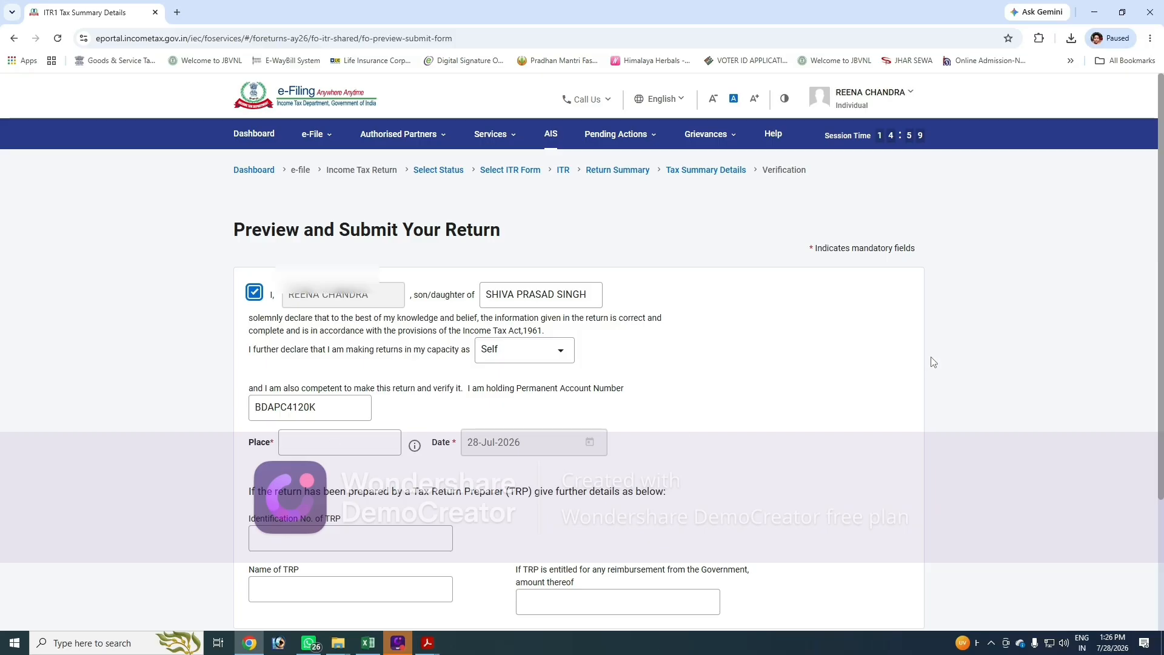
pyautogui.scroll(-3, 930, 362)
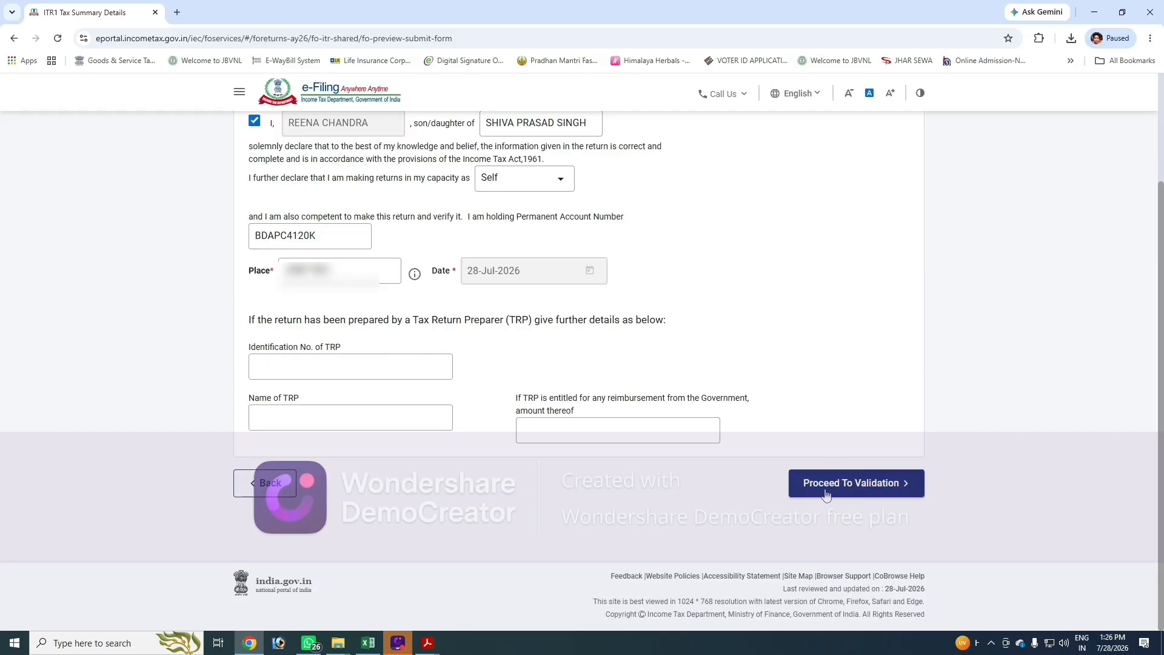
pyautogui.click(853, 491)
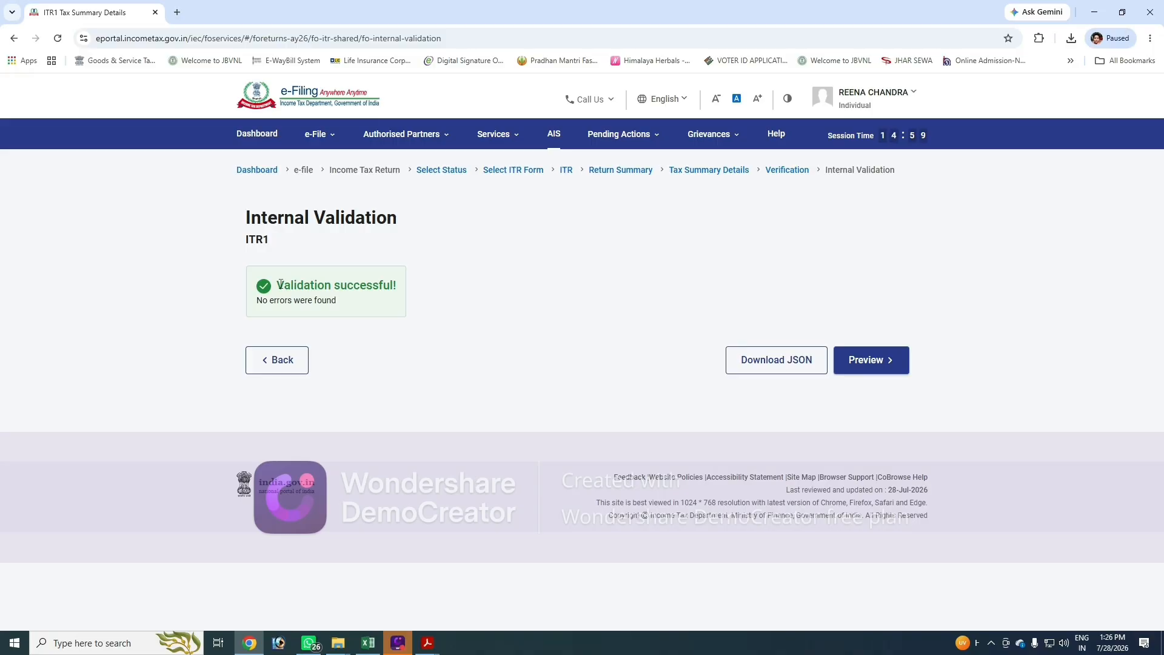
# Step: Read the Internal Validation result for the ITR-1 return
pyautogui.moveTo(281, 284); pyautogui.dragTo(390, 283)
pyautogui.click(389, 285)
pyautogui.moveTo(276, 284); pyautogui.dragTo(409, 290)
pyautogui.click(396, 306)
pyautogui.moveTo(279, 286); pyautogui.dragTo(394, 282)
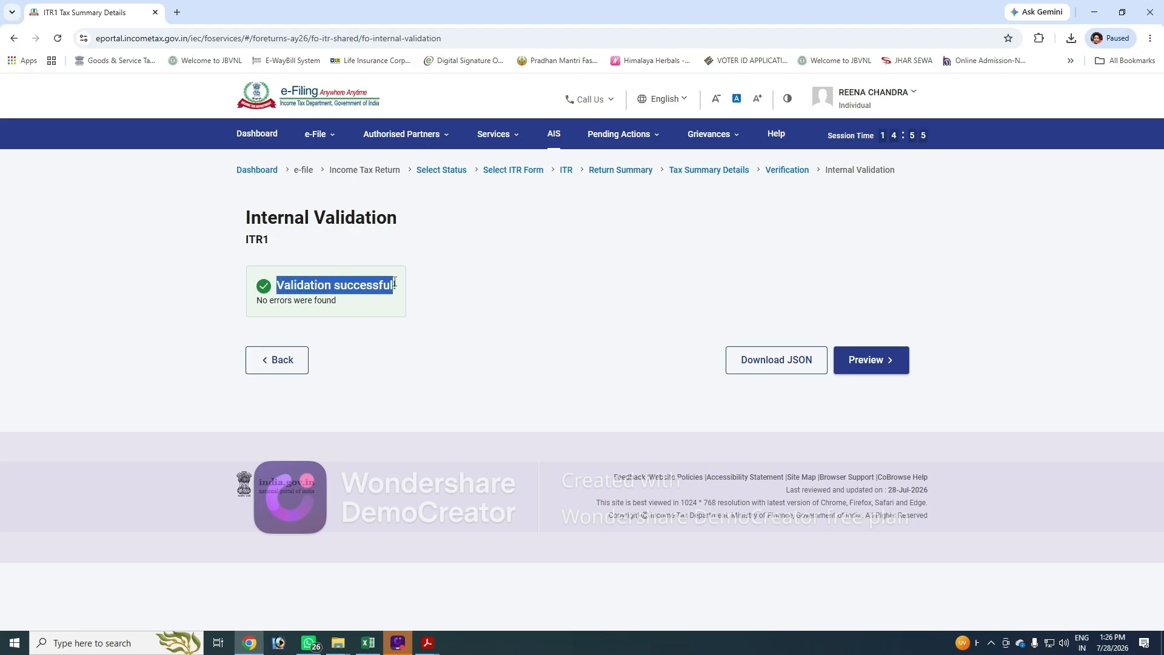
pyautogui.click(375, 307)
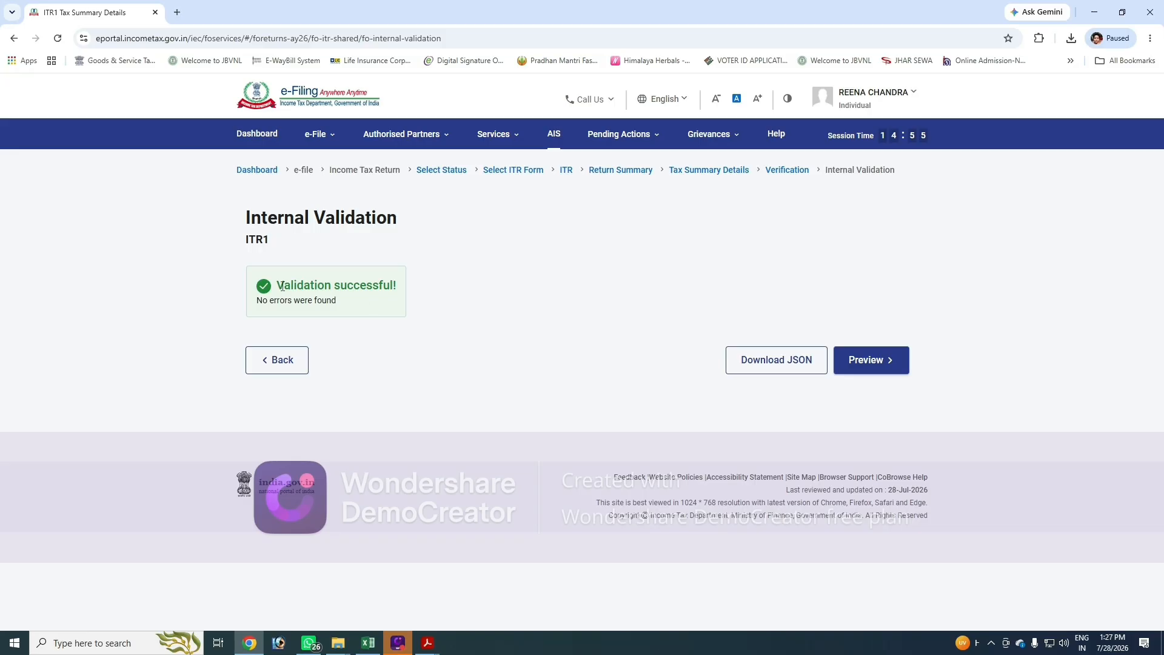
pyautogui.moveTo(277, 285); pyautogui.dragTo(397, 285)
pyautogui.click(394, 306)
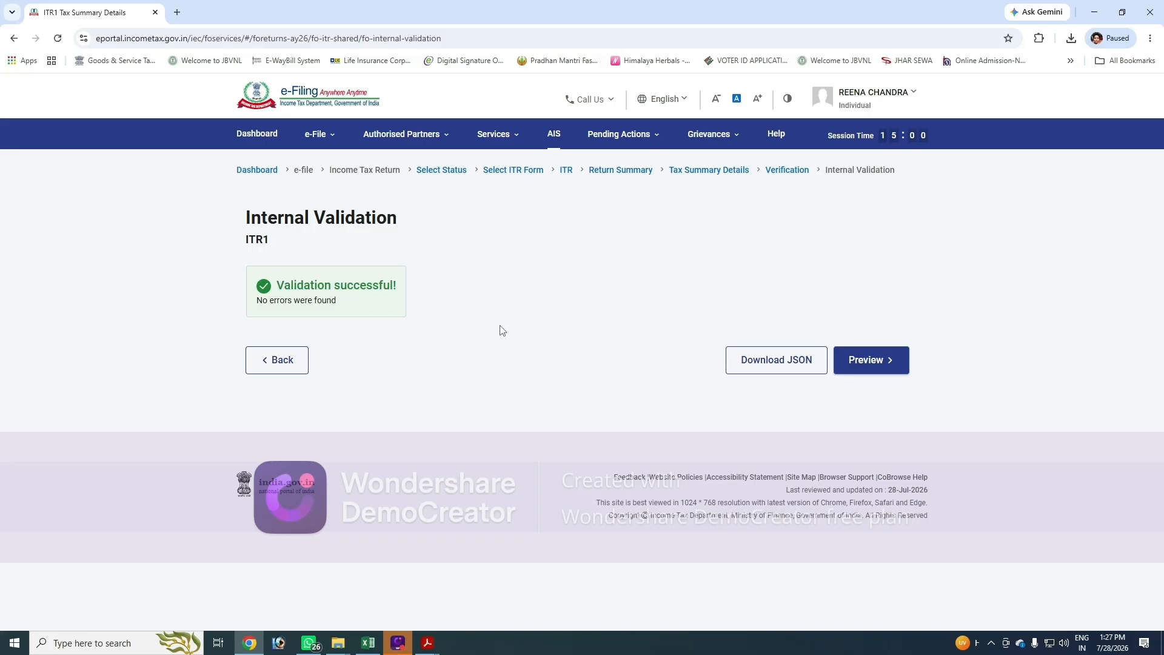
# Step: Preview the return, run the upload-level validation, and proceed to verification
pyautogui.click(894, 367)
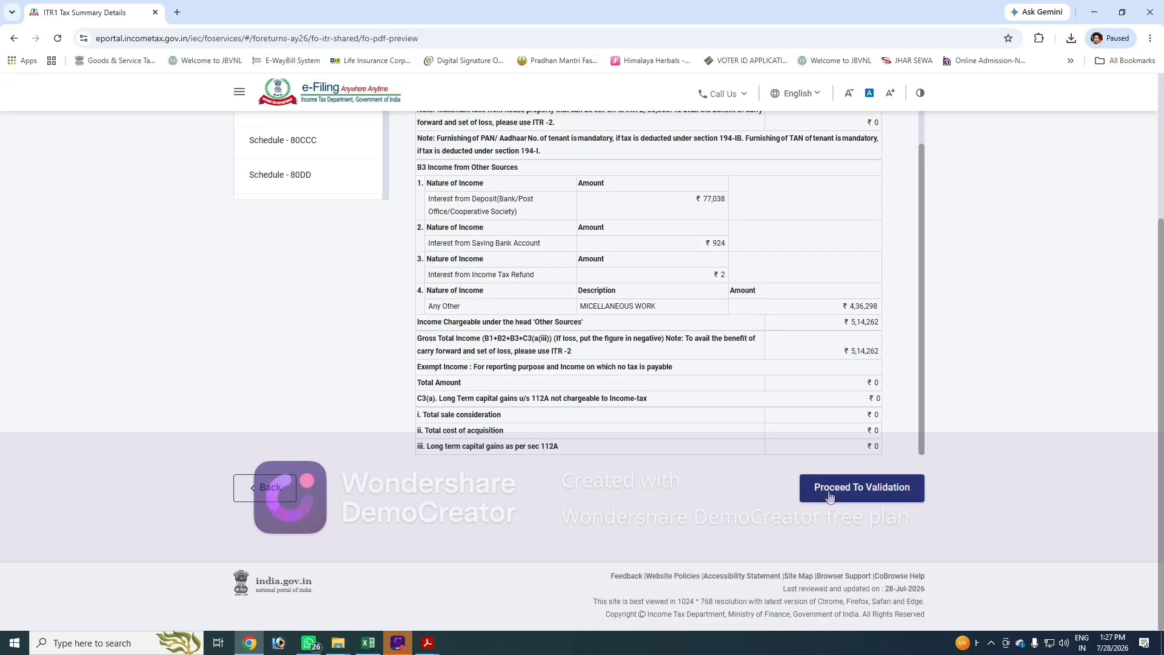
pyautogui.click(880, 499)
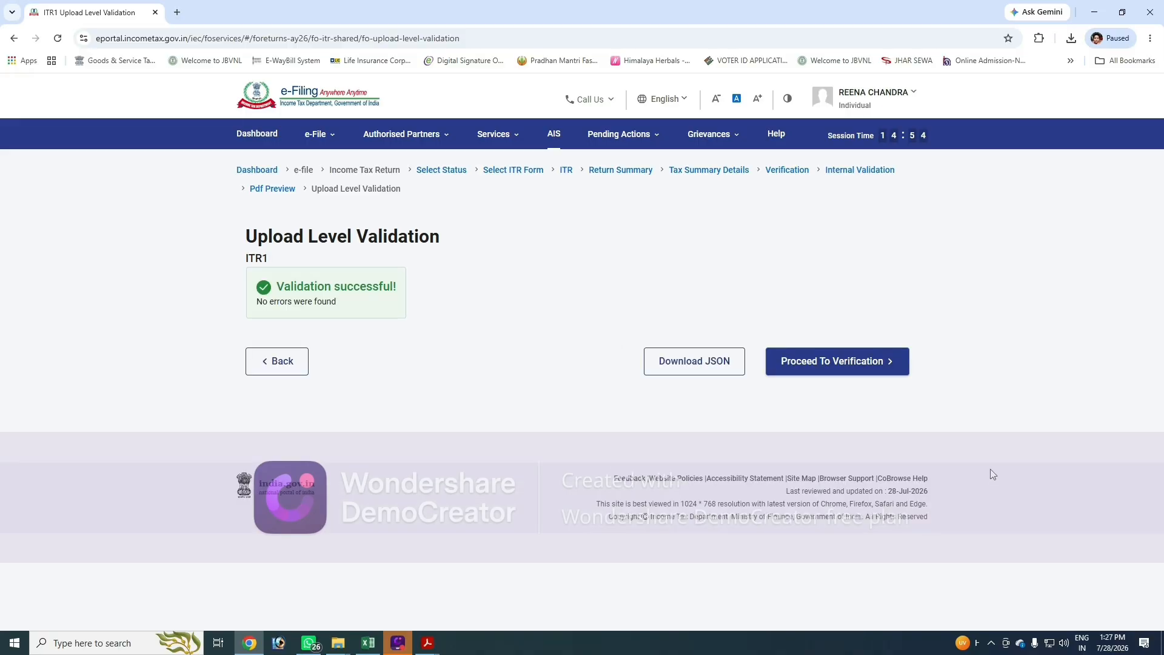
pyautogui.click(833, 366)
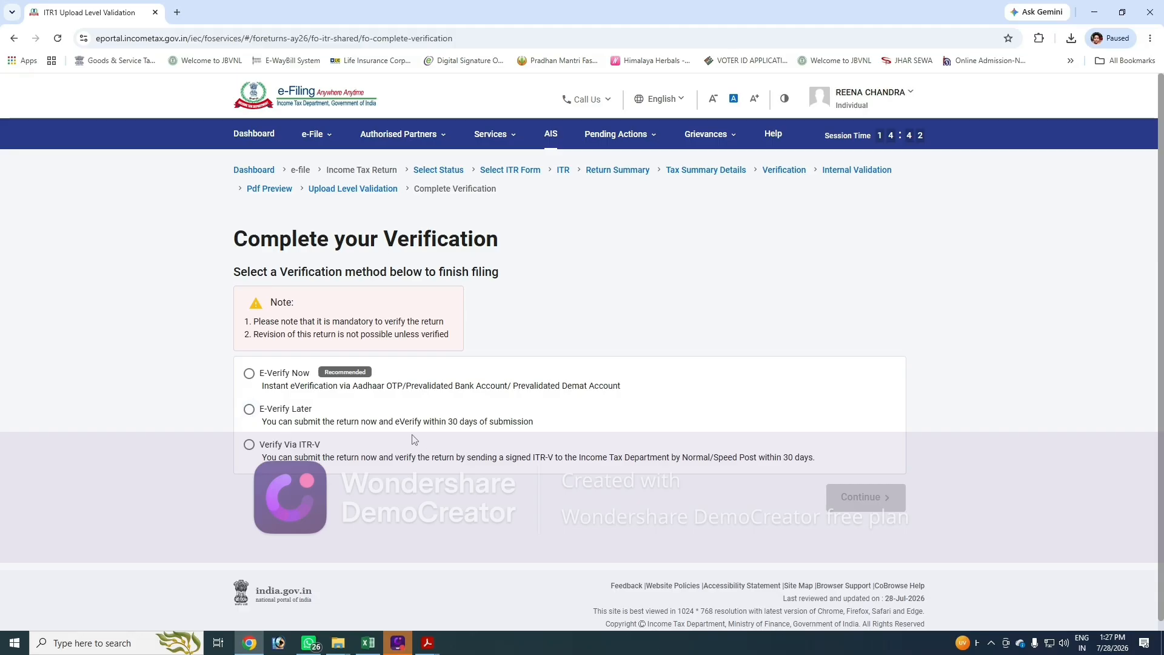
# Step: Choose E-Verify Later as the verification method, accept the 30-day notice, and submit the return
pyautogui.moveTo(433, 425); pyautogui.dragTo(577, 424)
pyautogui.click(577, 424)
pyautogui.click(249, 410)
pyautogui.click(646, 415)
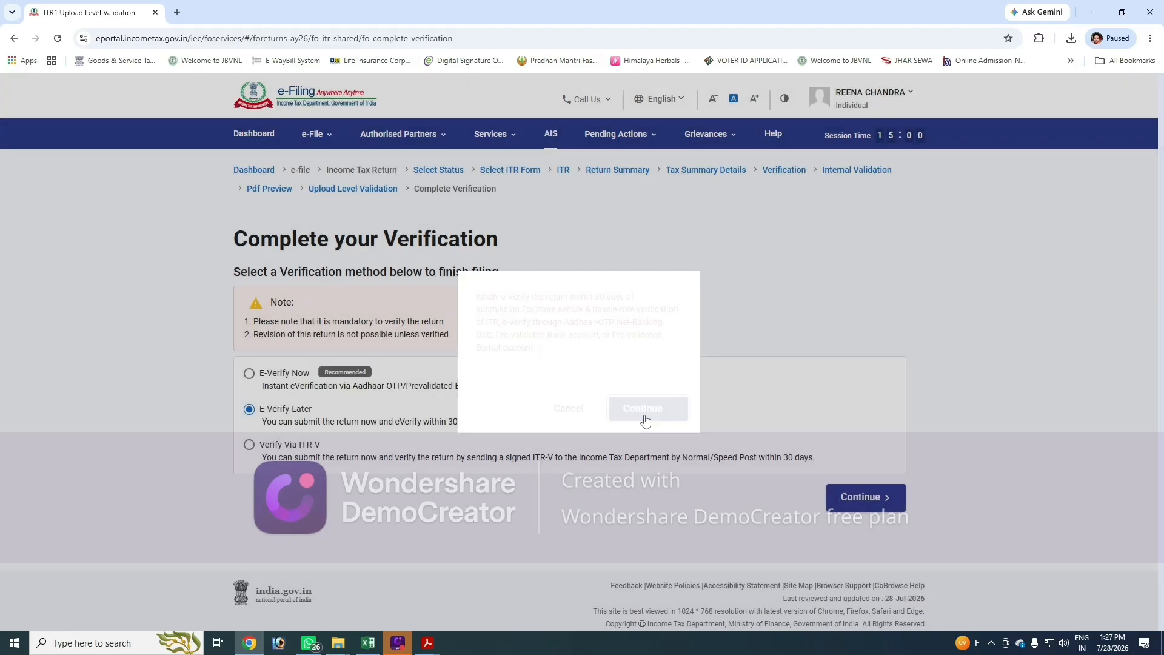
pyautogui.click(858, 505)
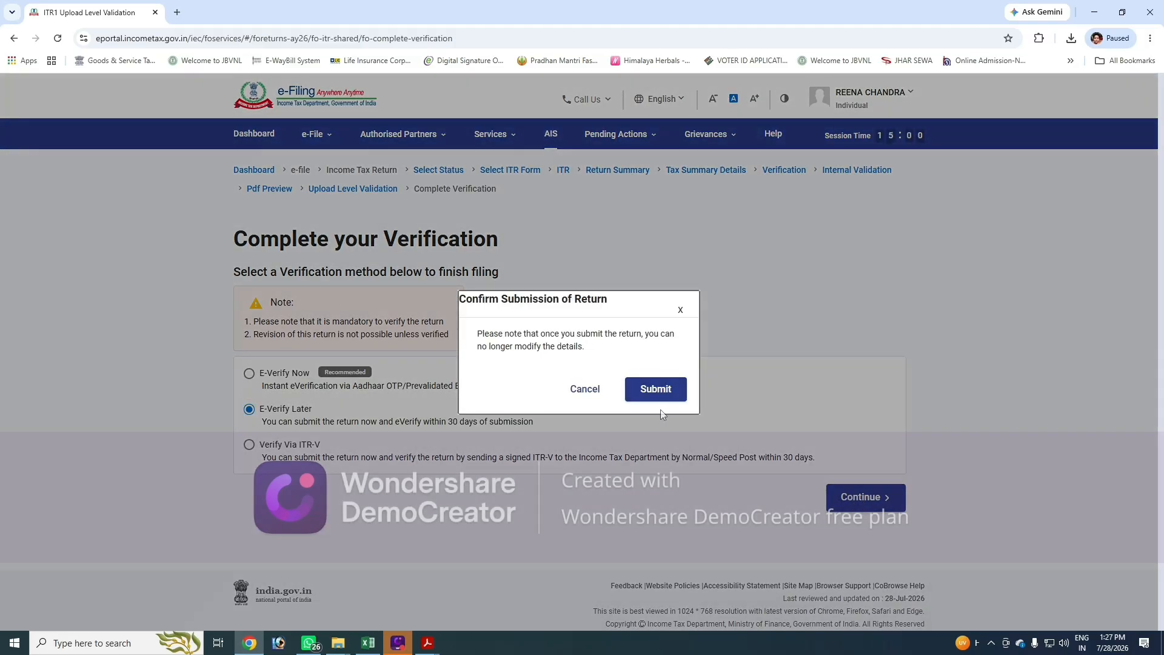
pyautogui.click(657, 391)
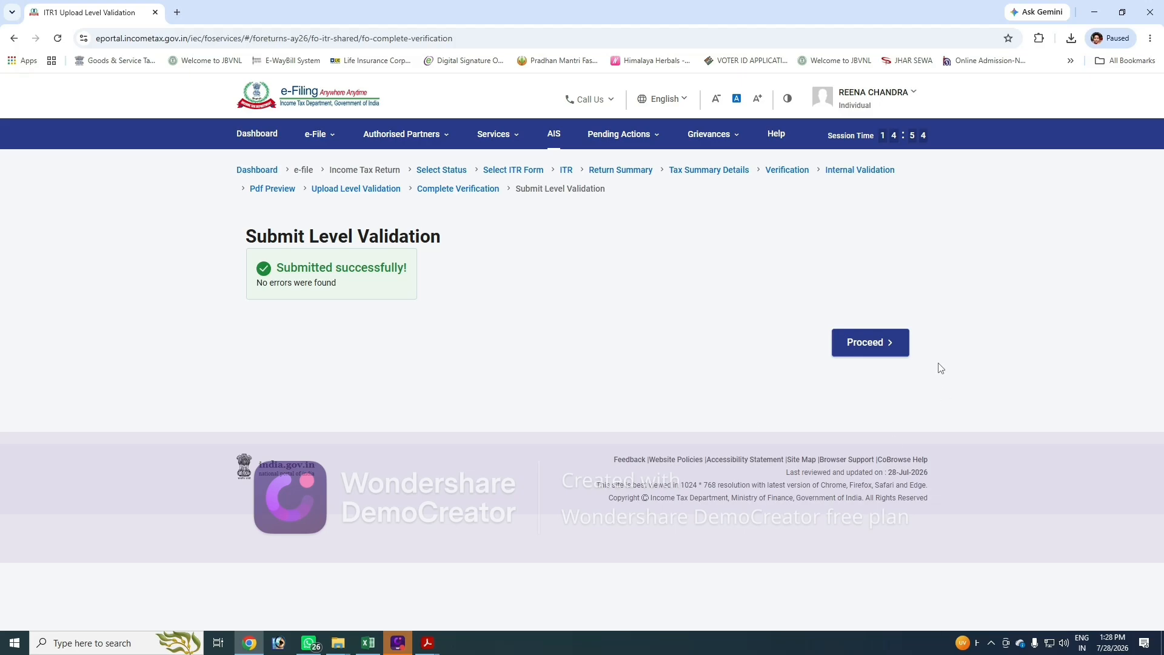
pyautogui.click(888, 345)
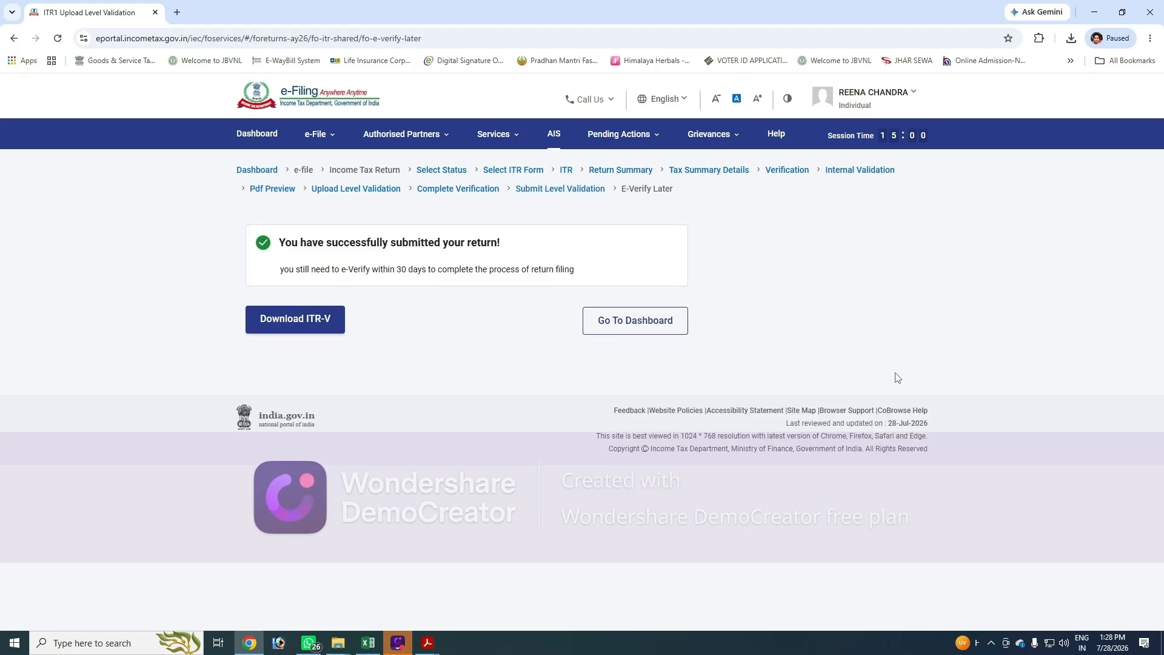